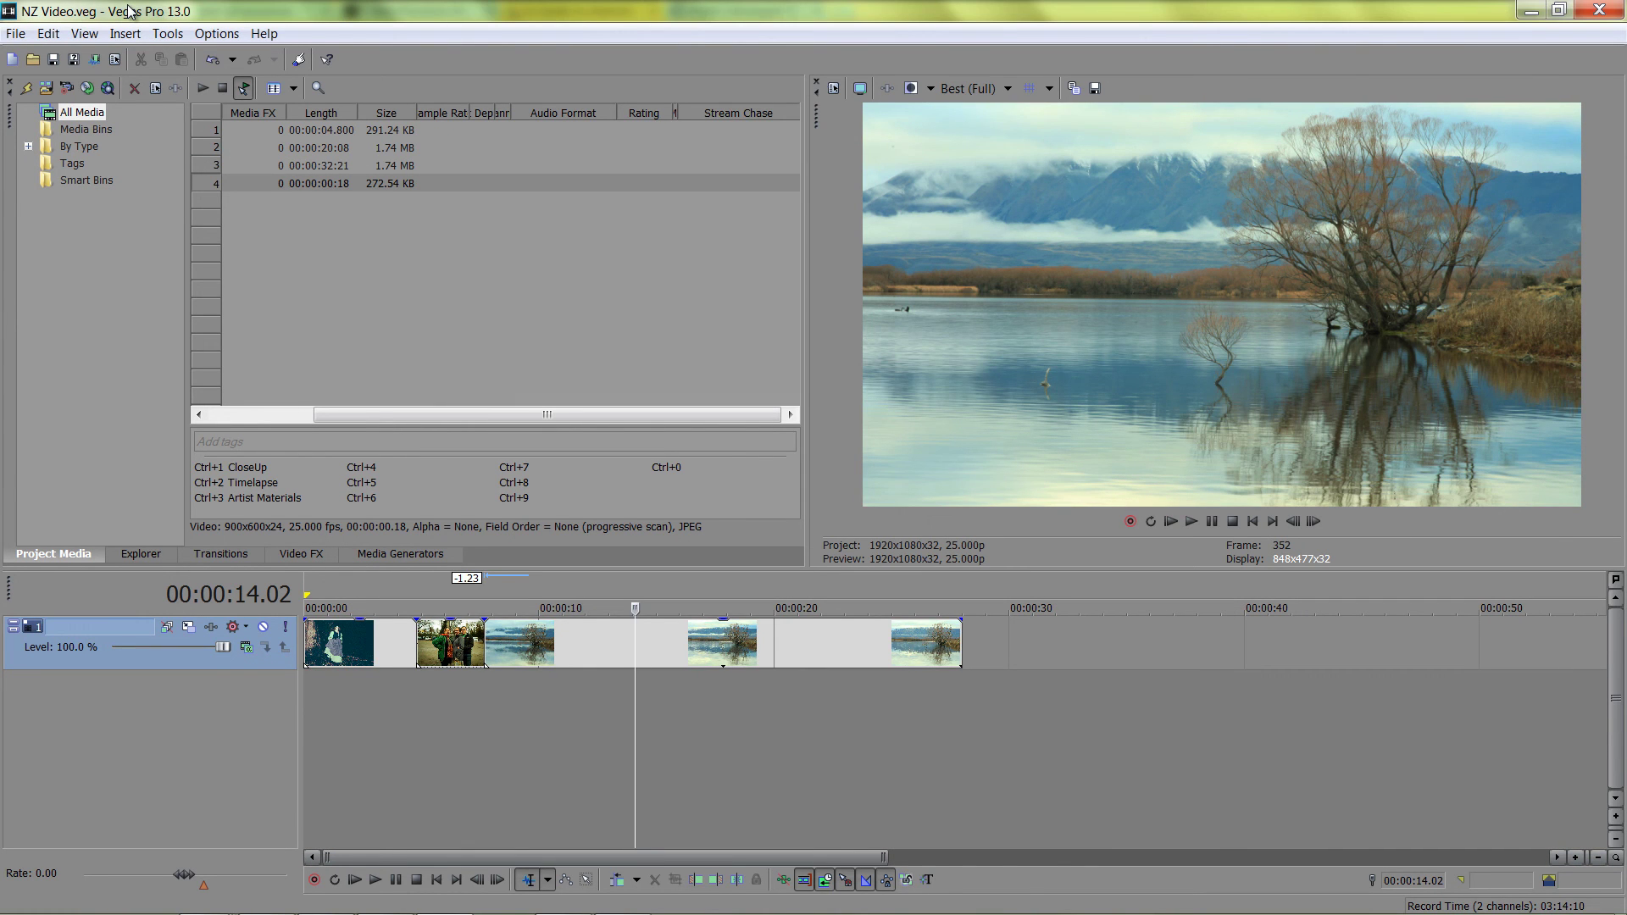
Open Vegas Pro's Import Media dialog through File > Import > Media
{"action": "left_click", "coordinate": [23, 34]}
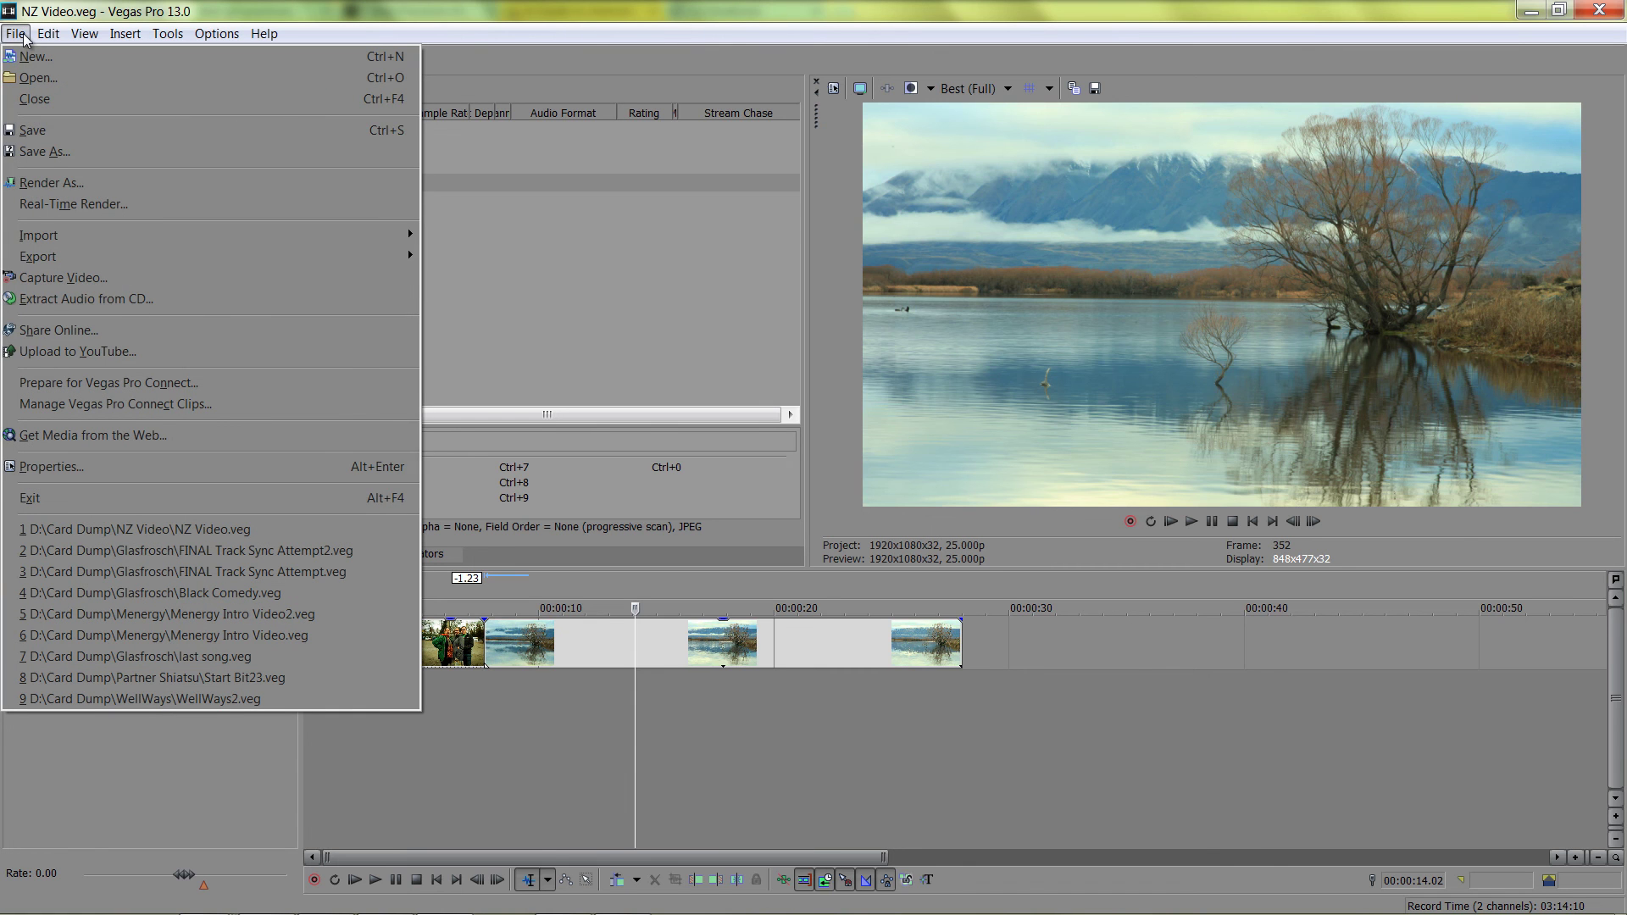
{"action": "mouse_move", "coordinate": [75, 237]}
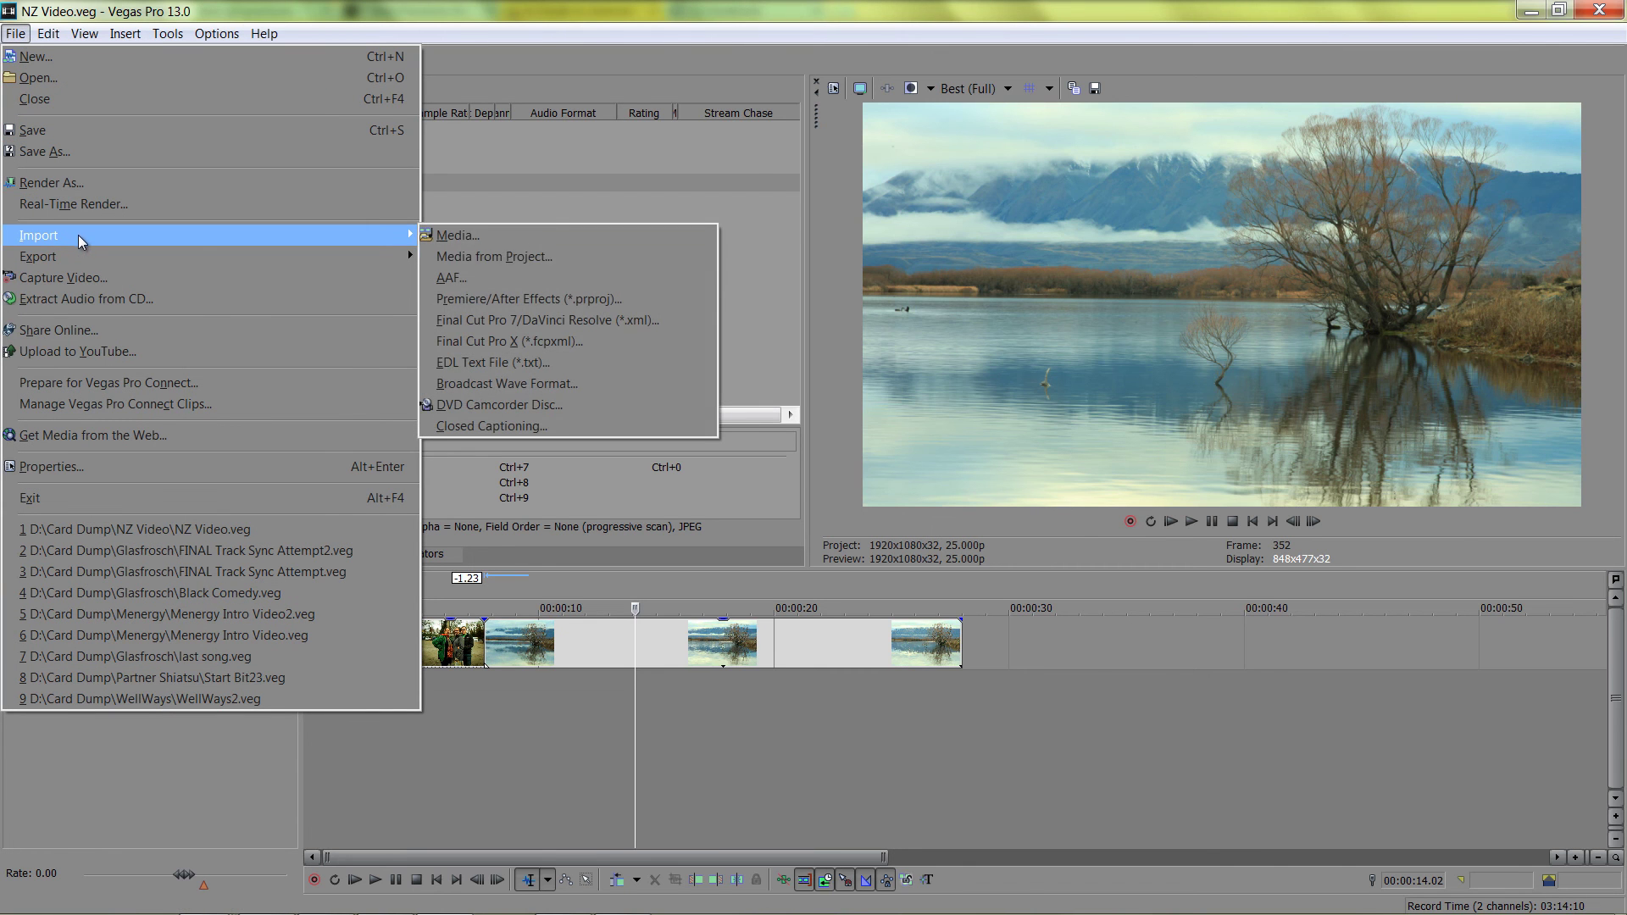
{"action": "left_click", "coordinate": [441, 233]}
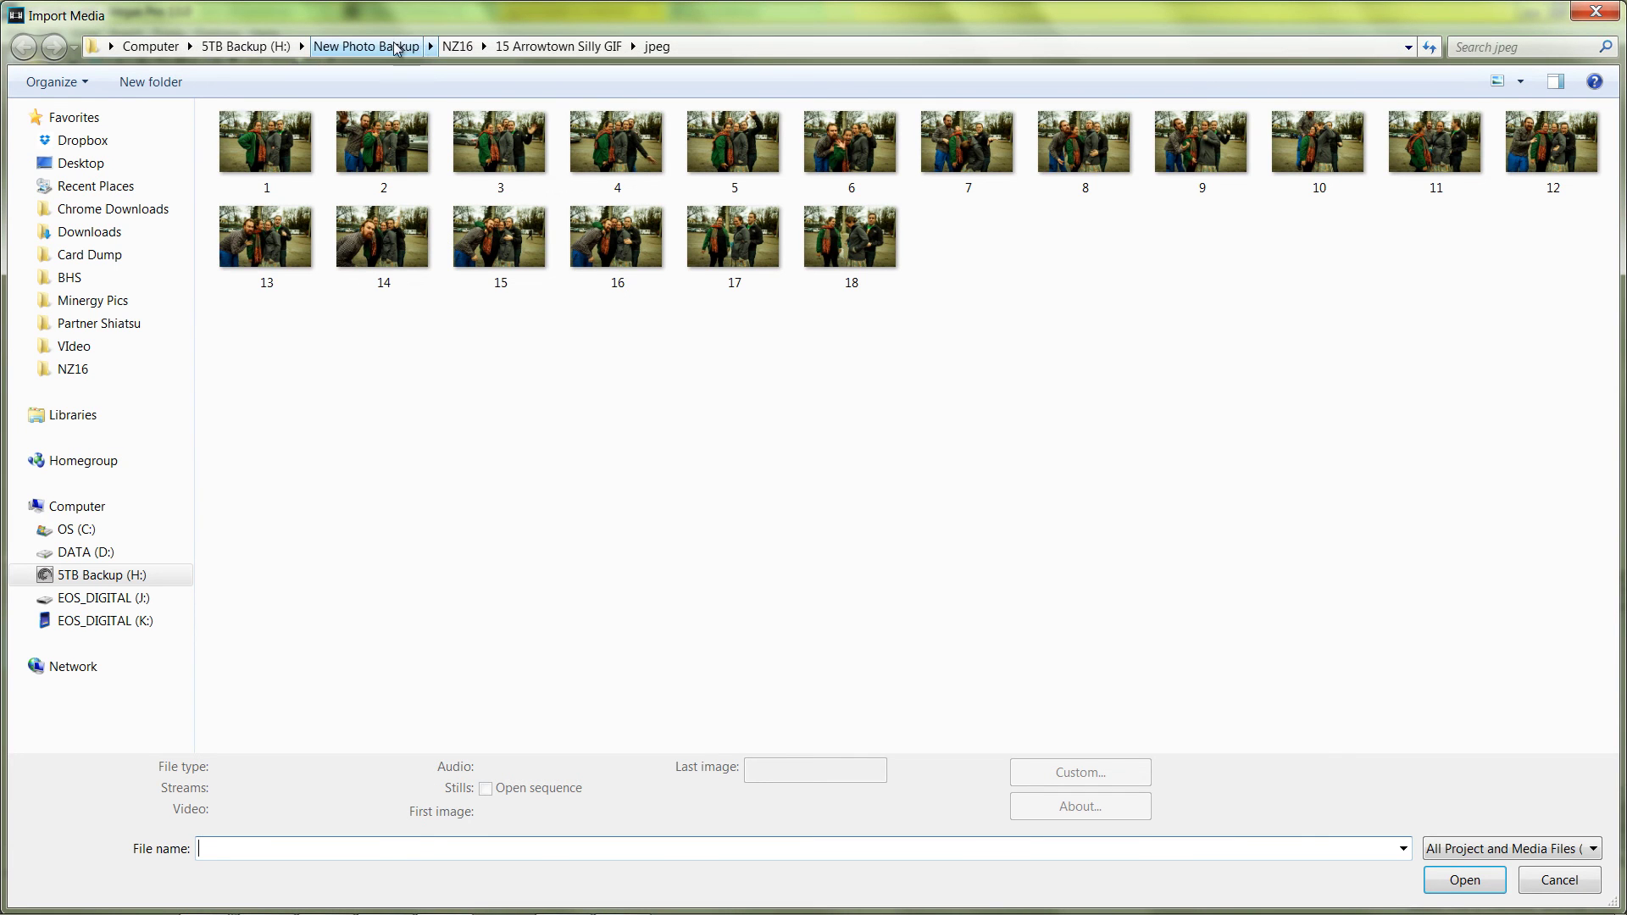
Browse to NZ16 > 26 Camp Henry > Car Light TL > edited jpegs, select the first image, then cancel
{"action": "left_click", "coordinate": [456, 46]}
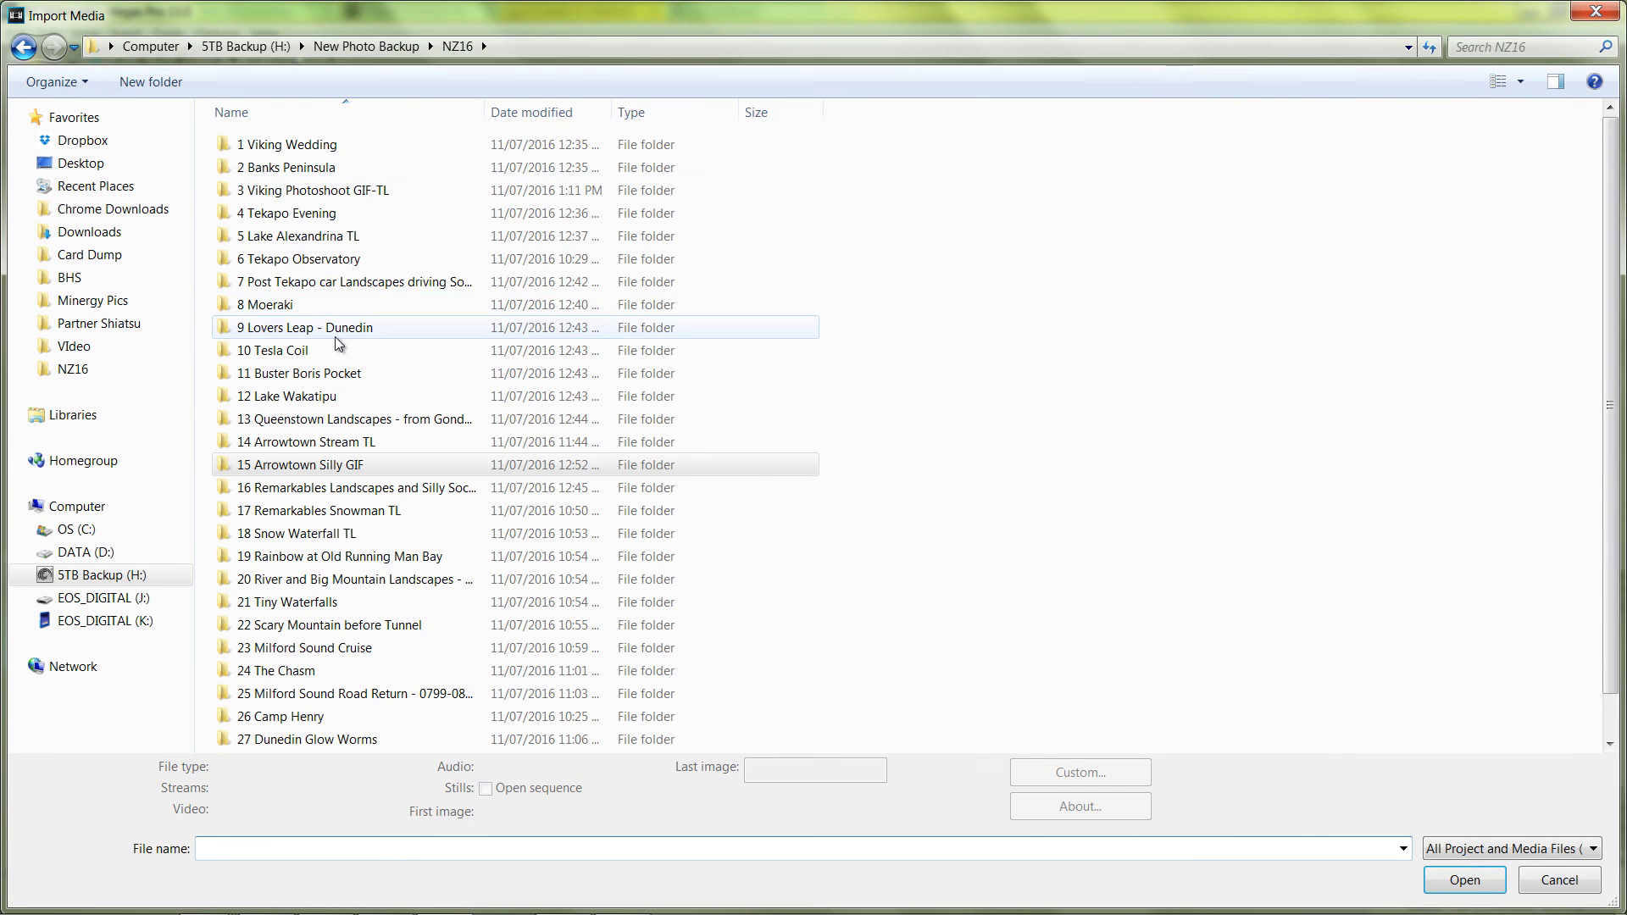
{"action": "double_click", "coordinate": [293, 720]}
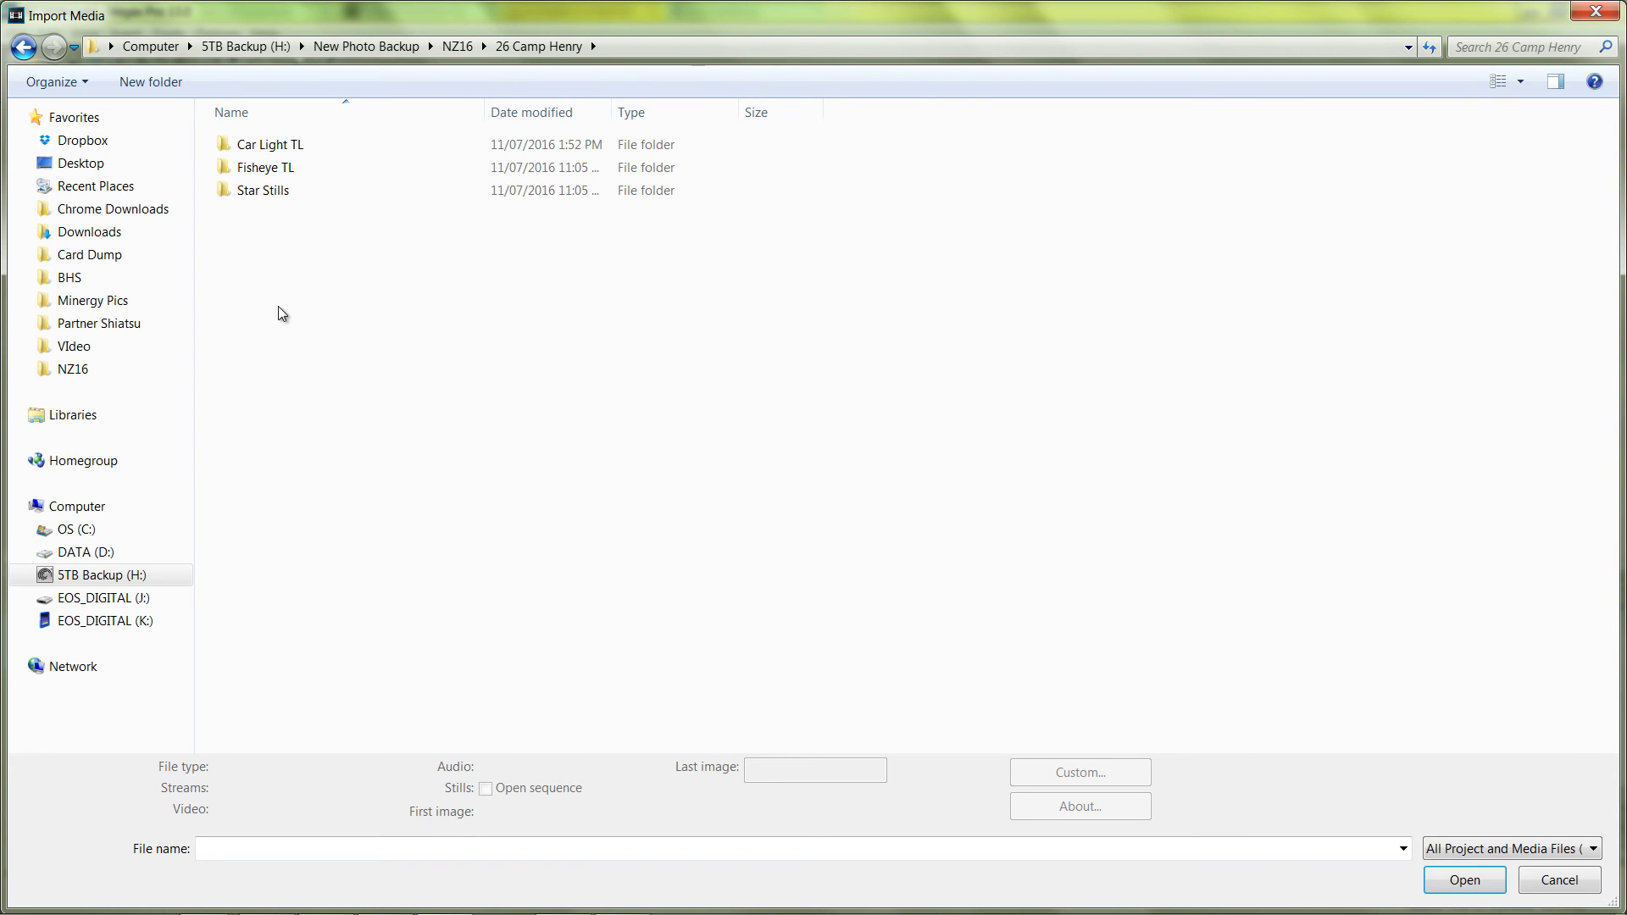
{"action": "double_click", "coordinate": [276, 147]}
{"action": "double_click", "coordinate": [273, 140]}
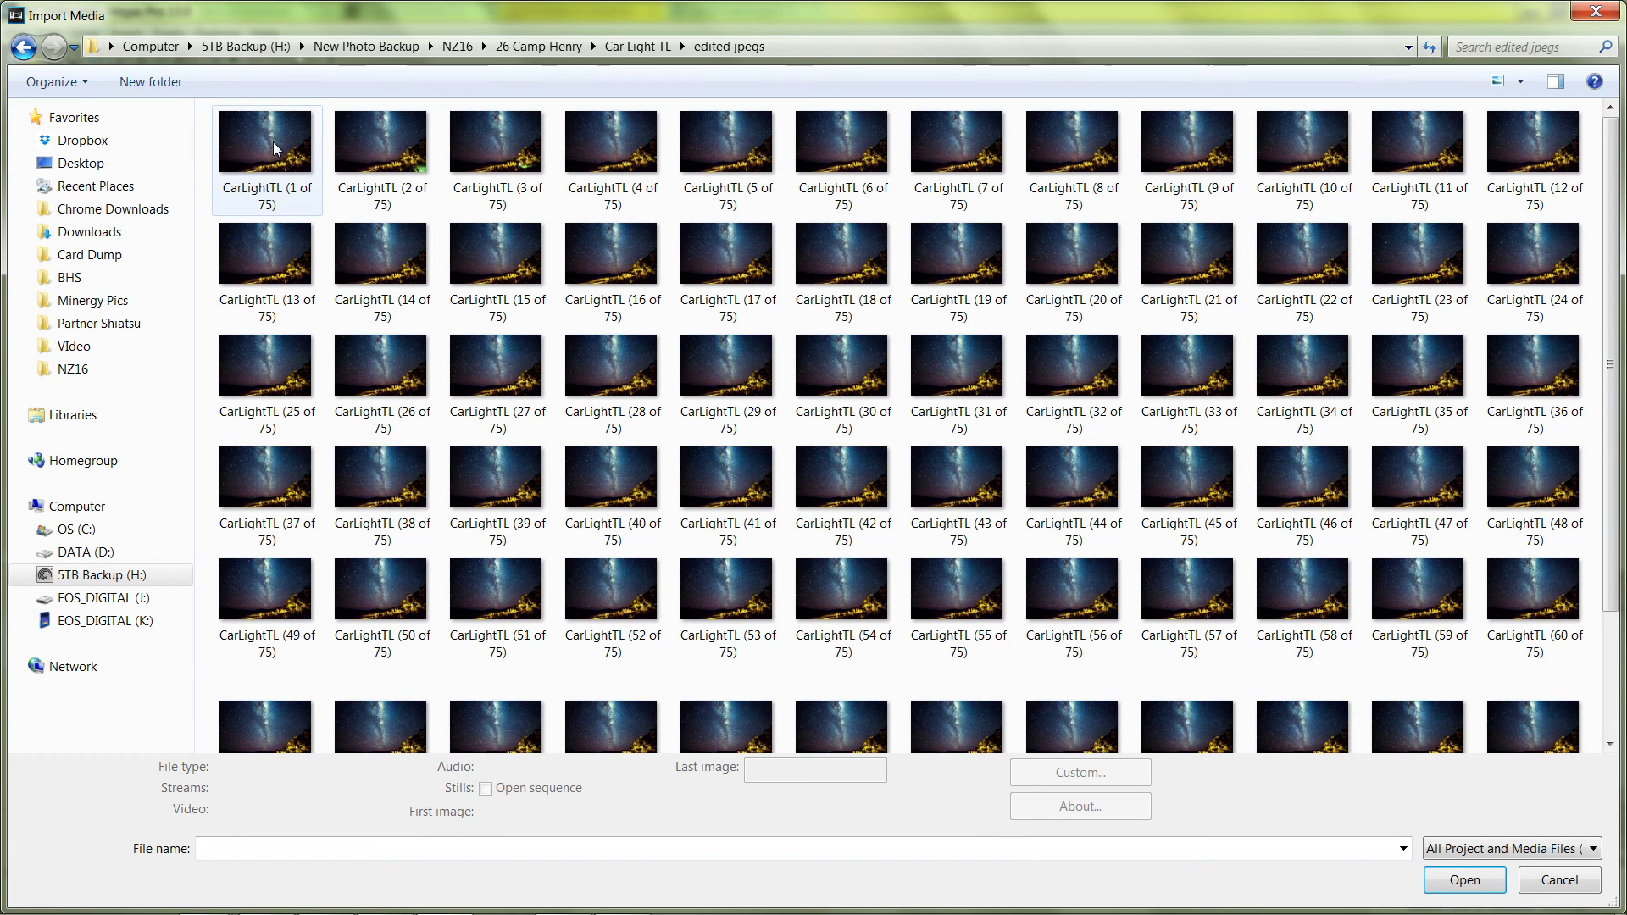
{"action": "left_click", "coordinate": [284, 161]}
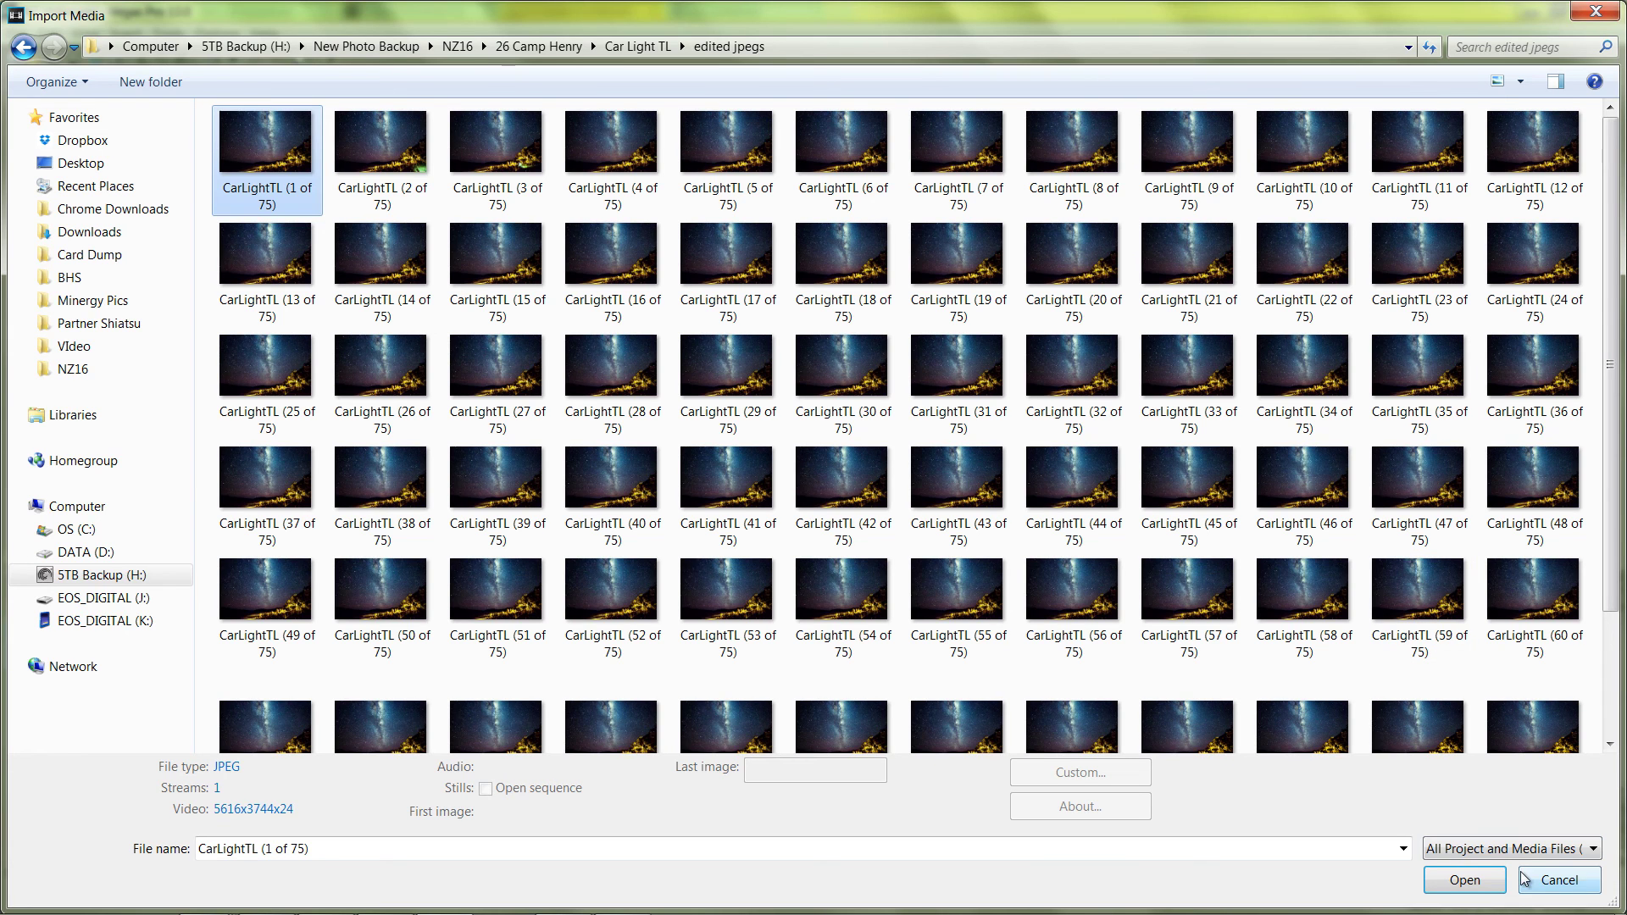
{"action": "left_click", "coordinate": [1544, 884]}
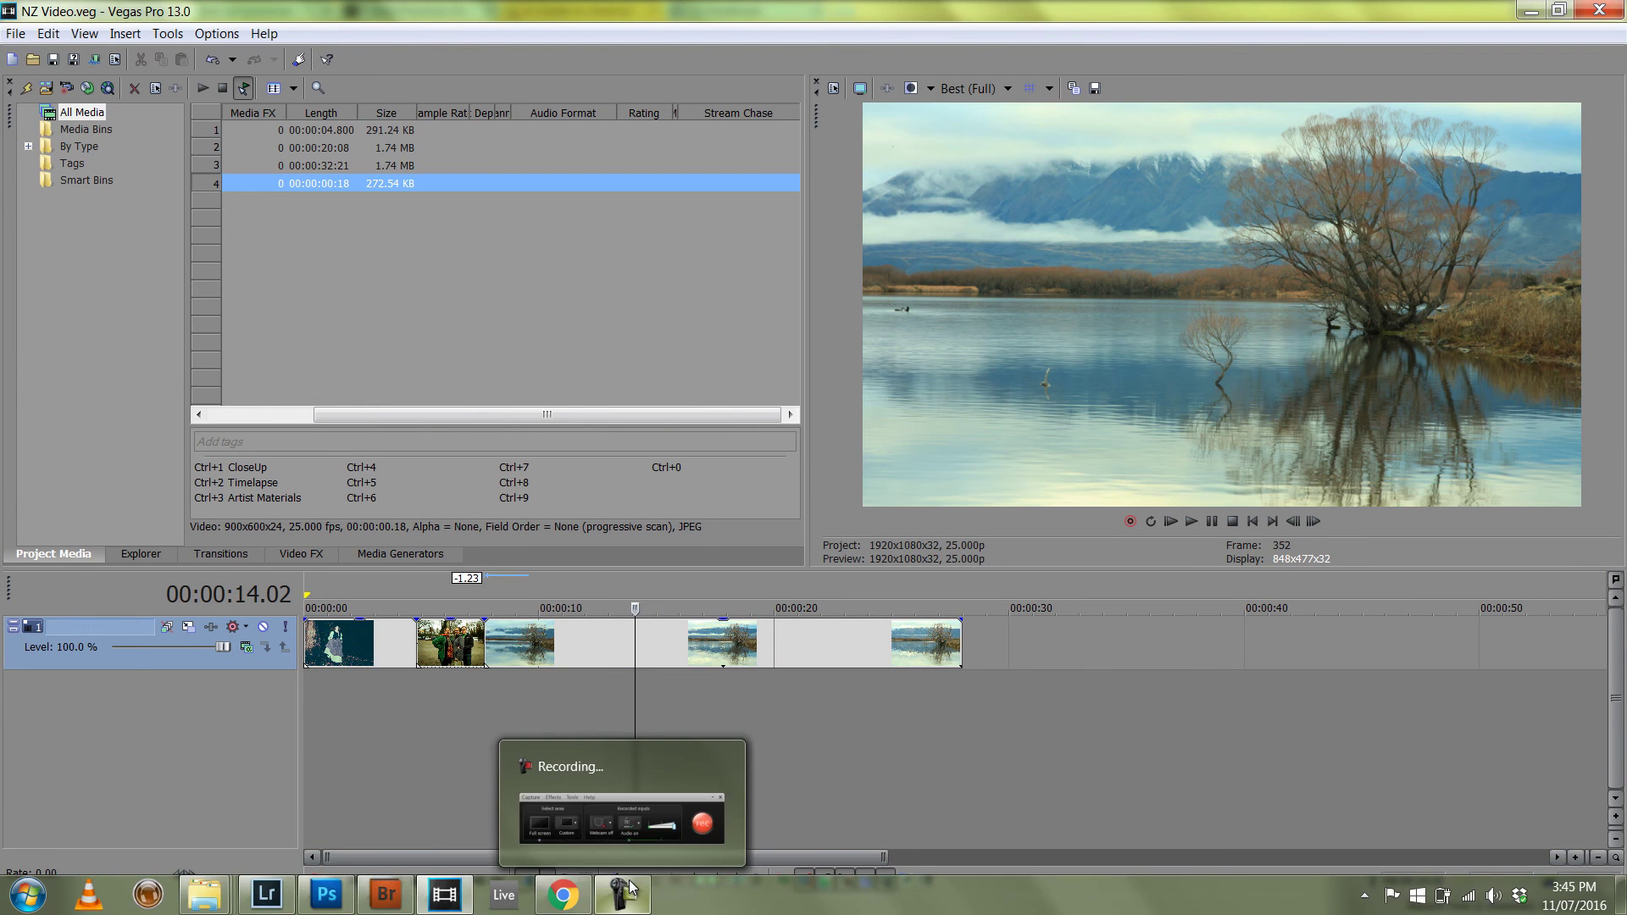
{"action": "mouse_move", "coordinate": [399, 909]}
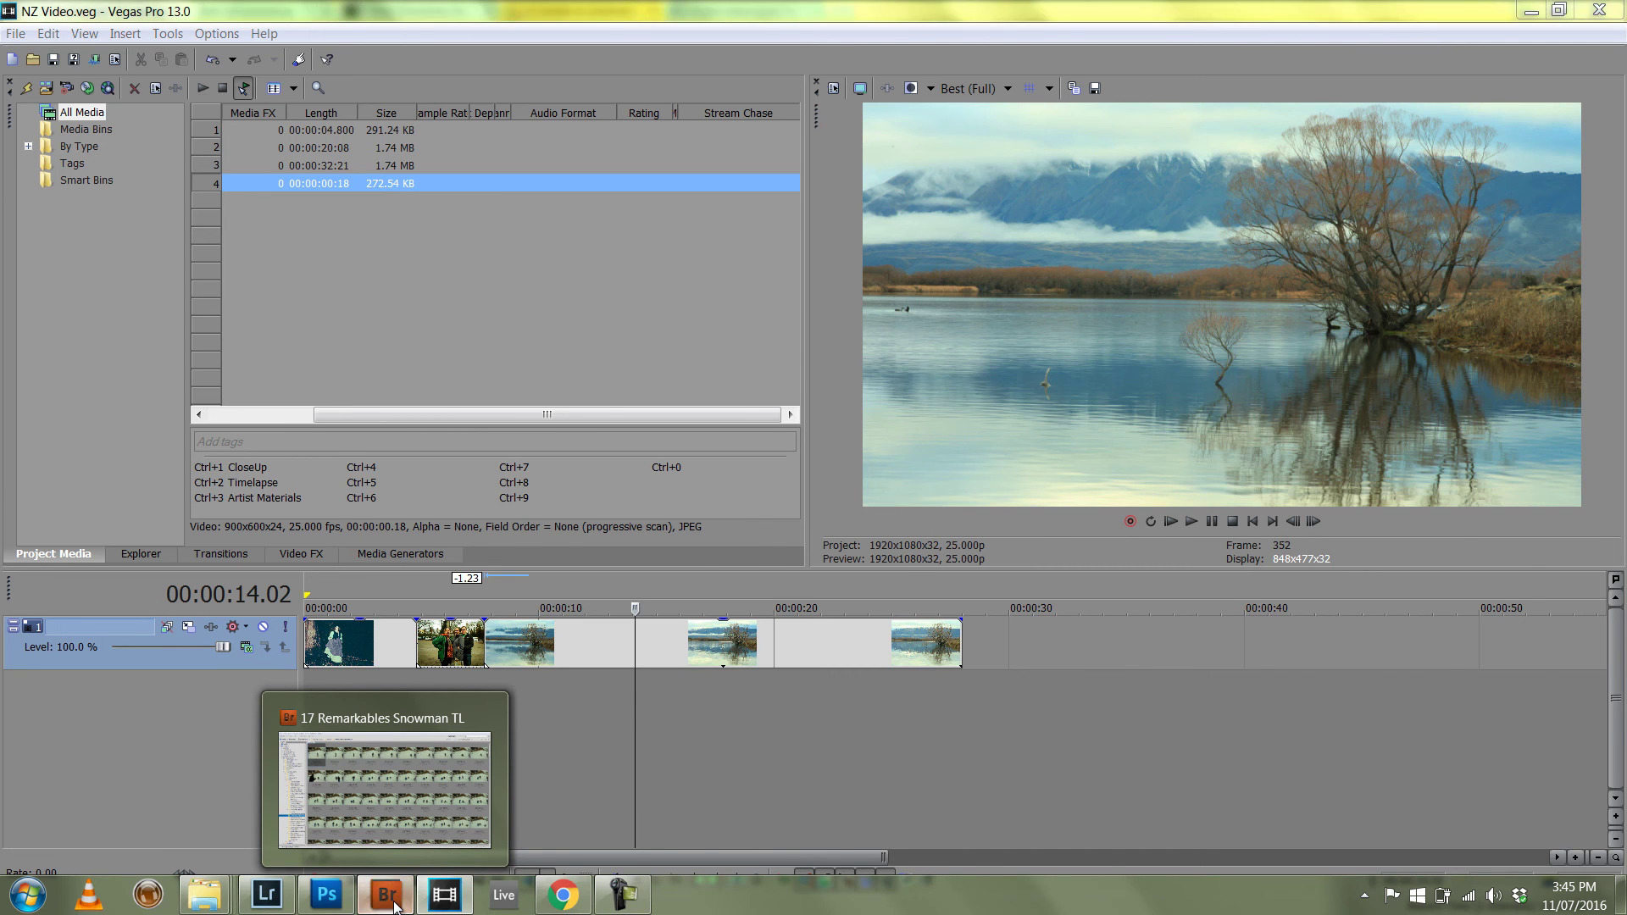
In Bridge, open NZ16 > 26 Camp Henry > Car Light TL > edited jpegs and select all 75 images
{"action": "left_click", "coordinate": [396, 906]}
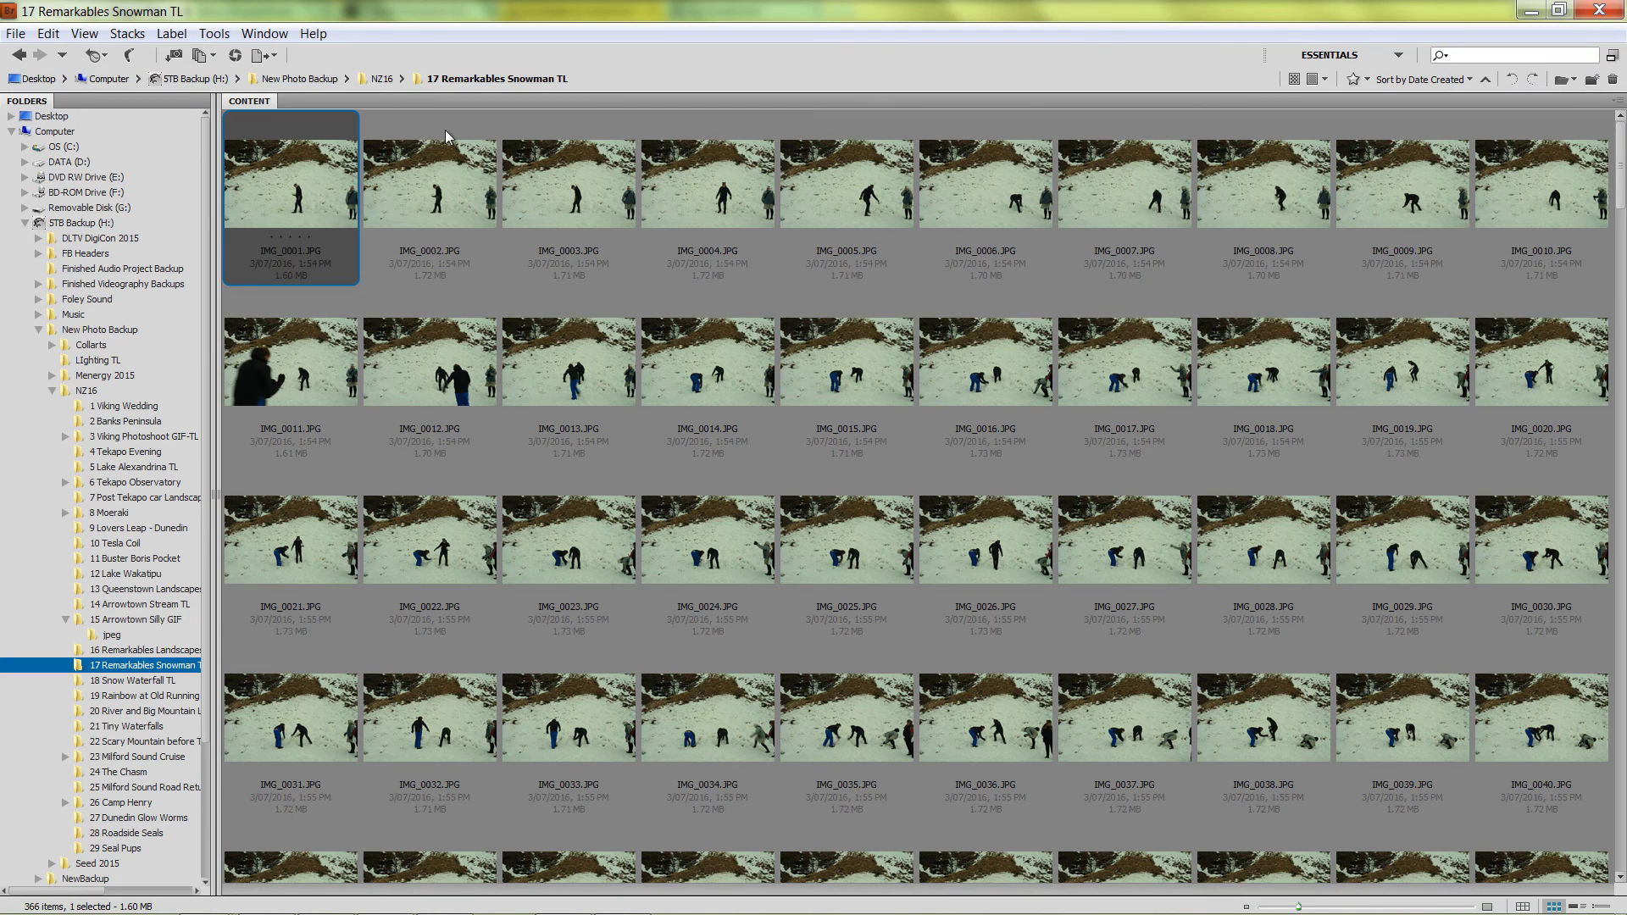
{"action": "left_click", "coordinate": [384, 79]}
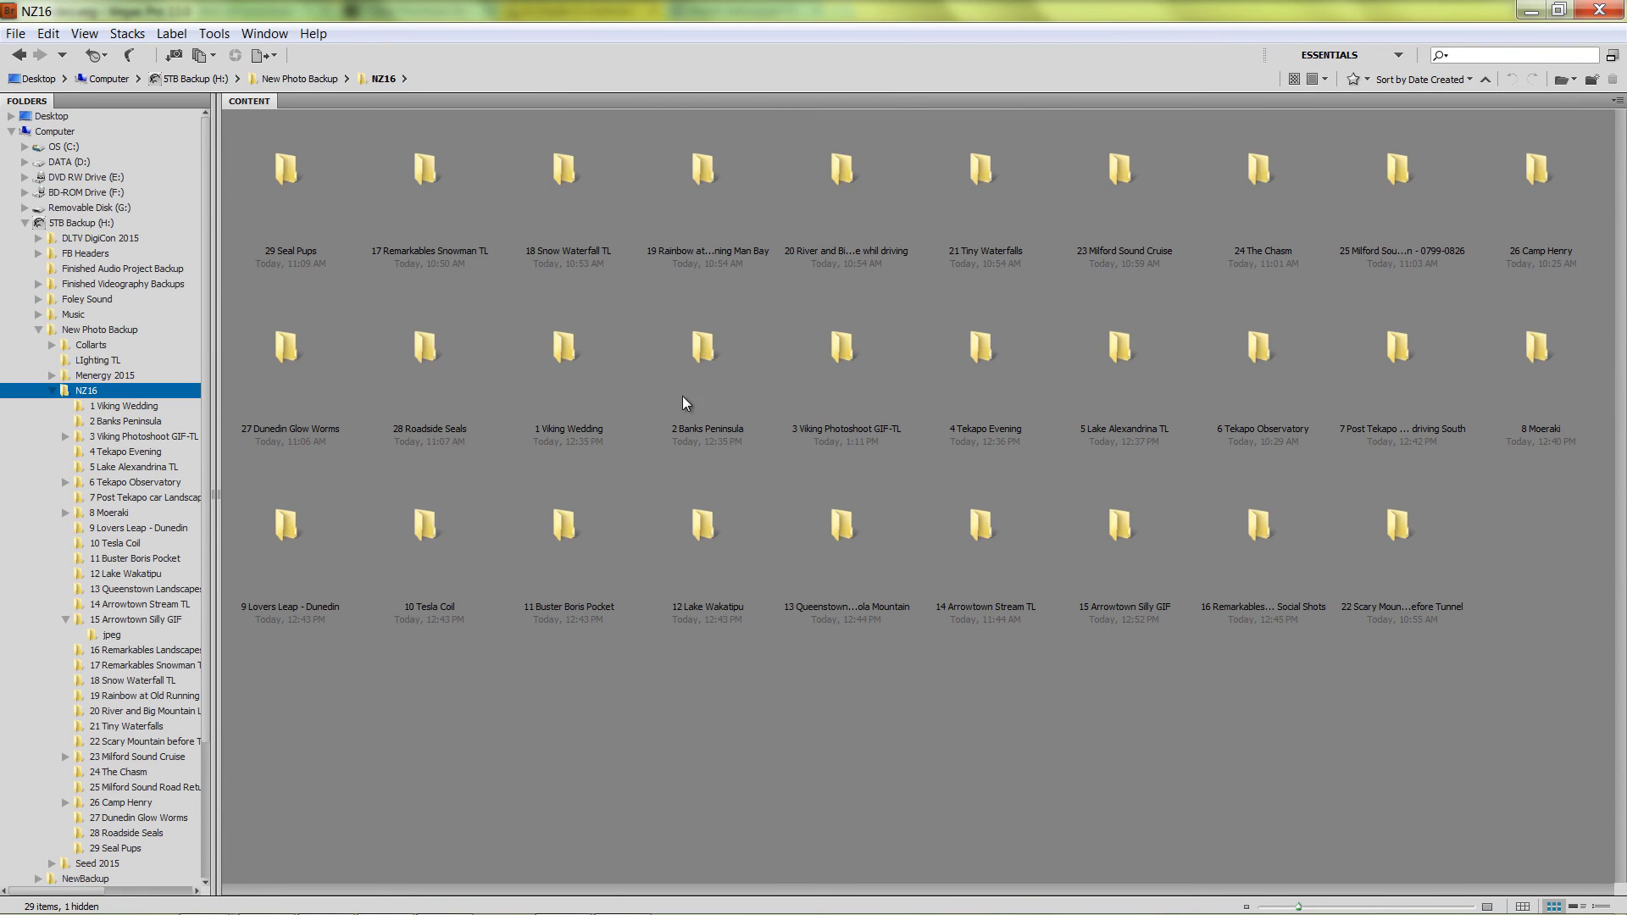
{"action": "double_click", "coordinate": [1547, 200]}
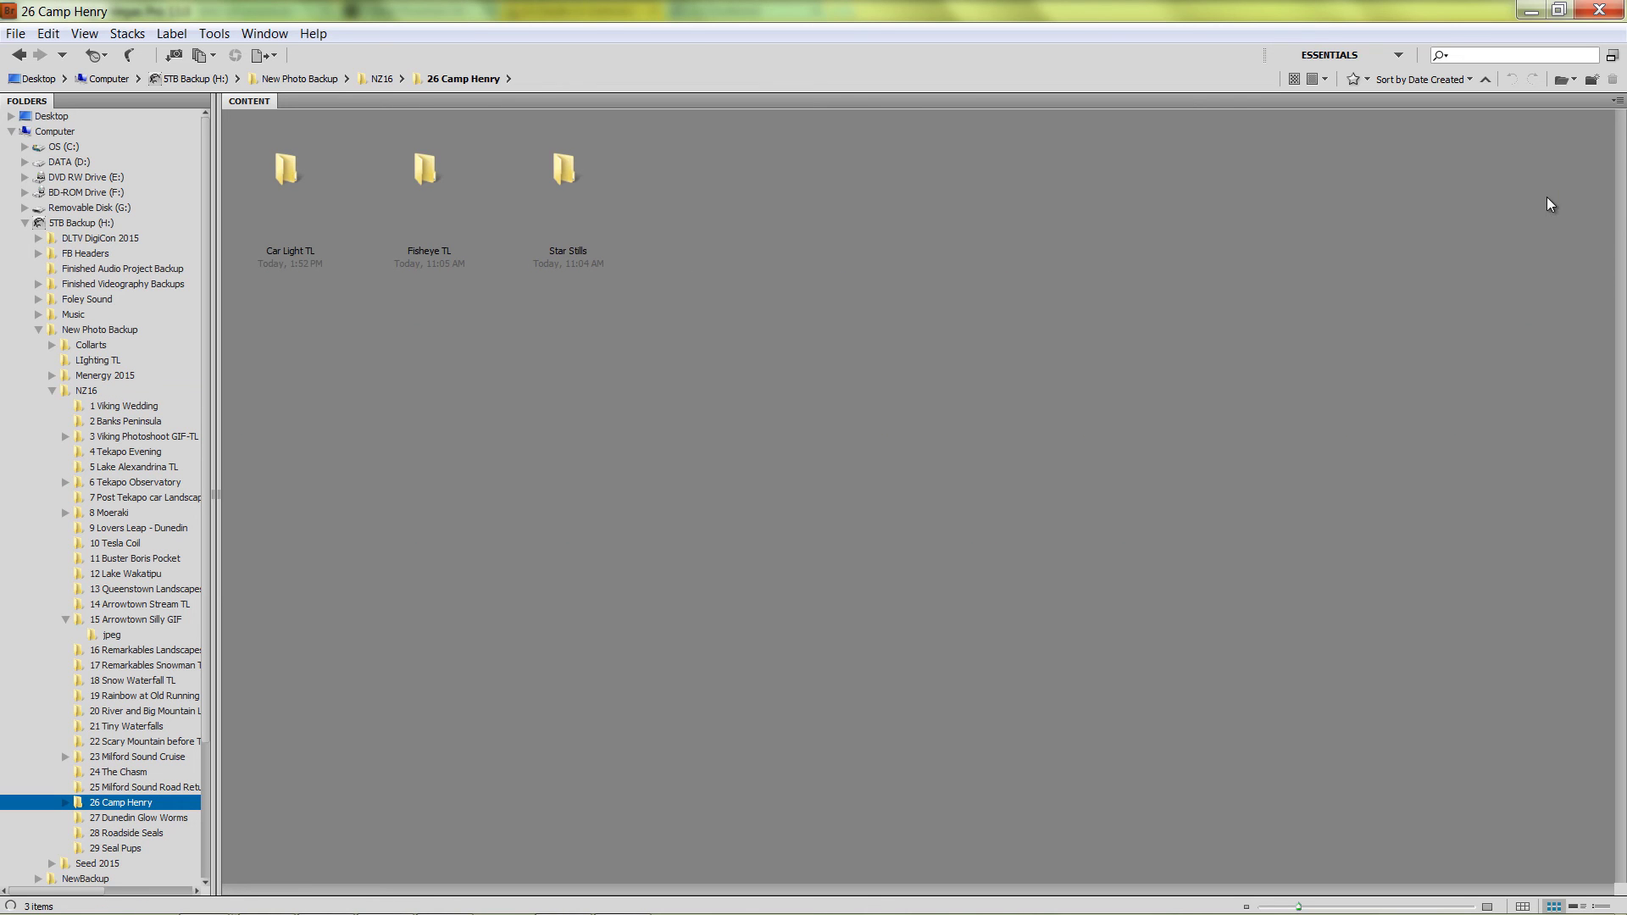
{"action": "double_click", "coordinate": [297, 195]}
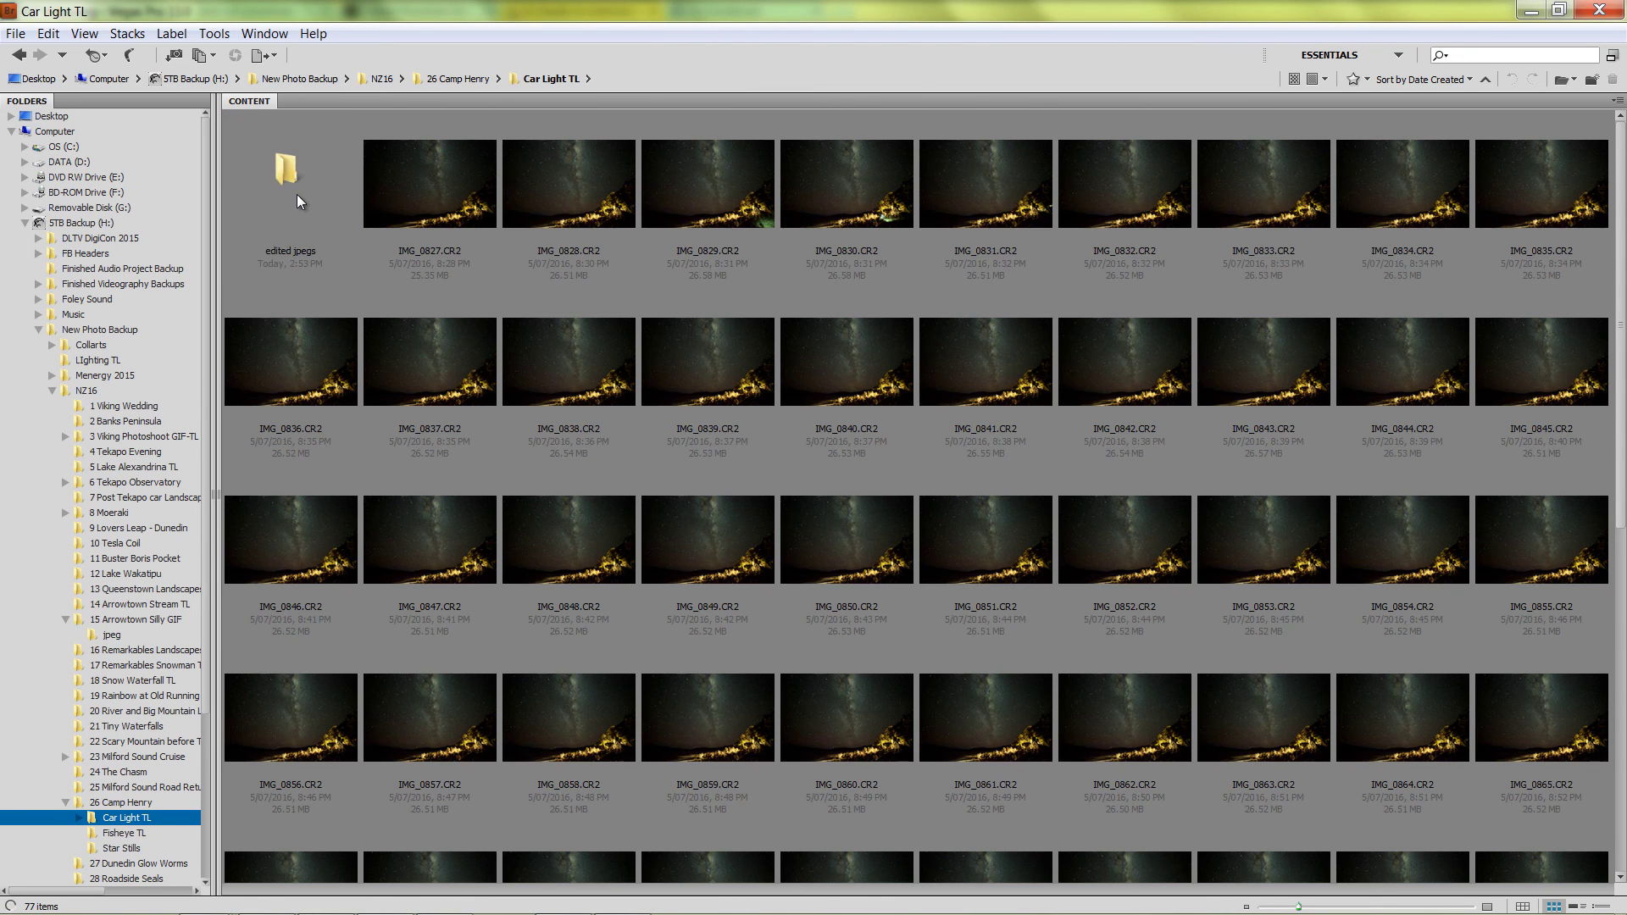
{"action": "double_click", "coordinate": [296, 195]}
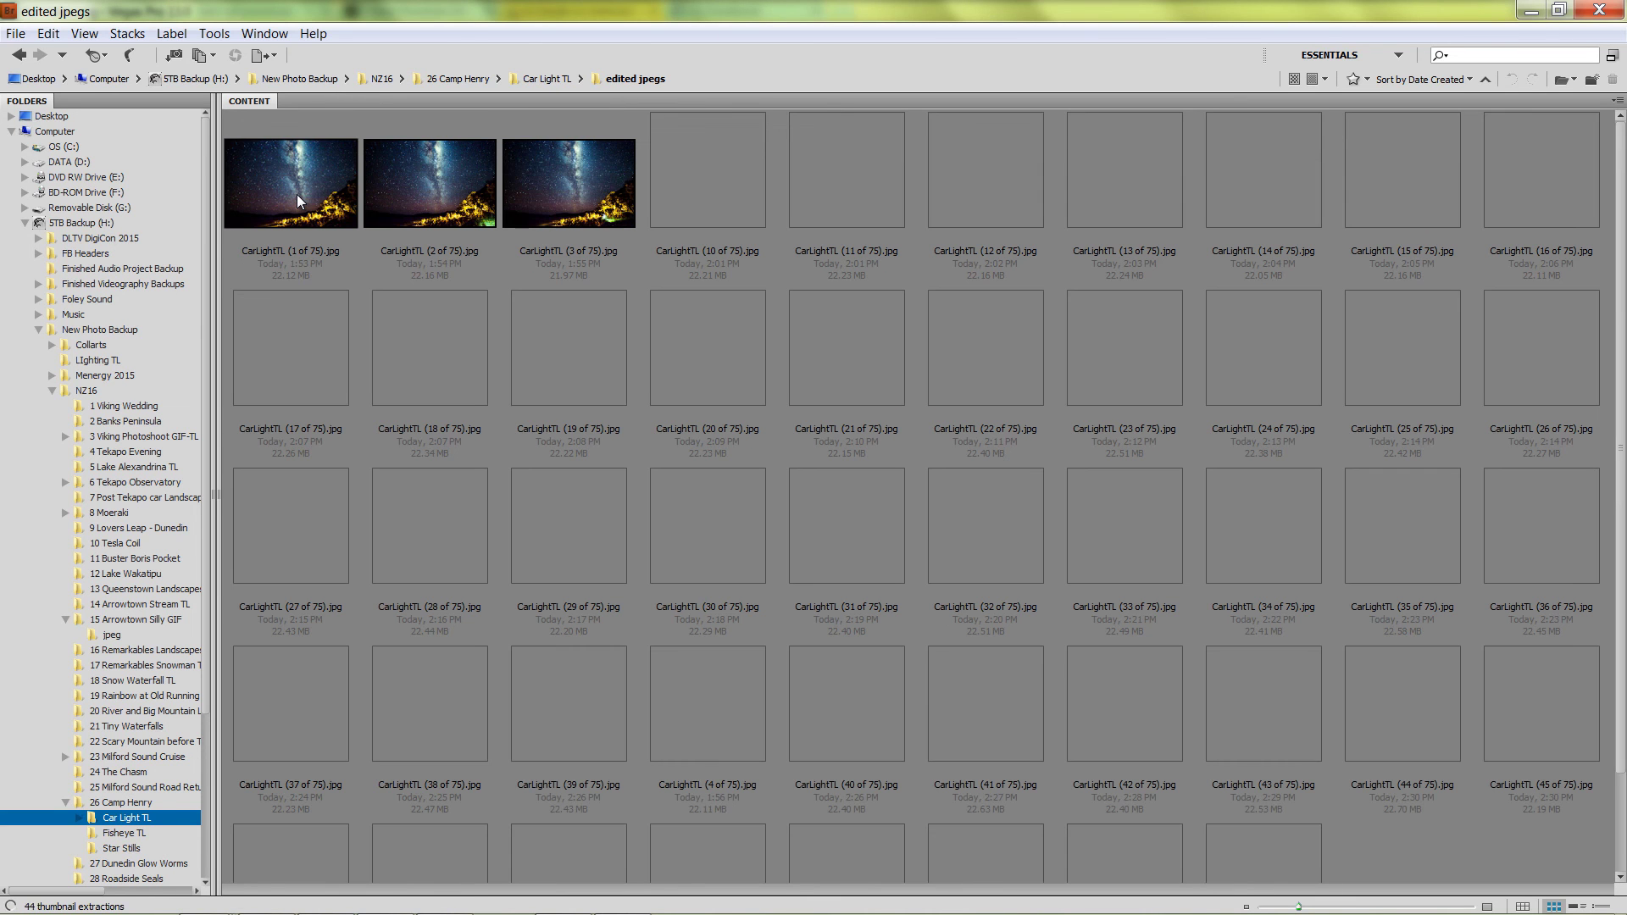
{"action": "left_click", "coordinate": [297, 195]}
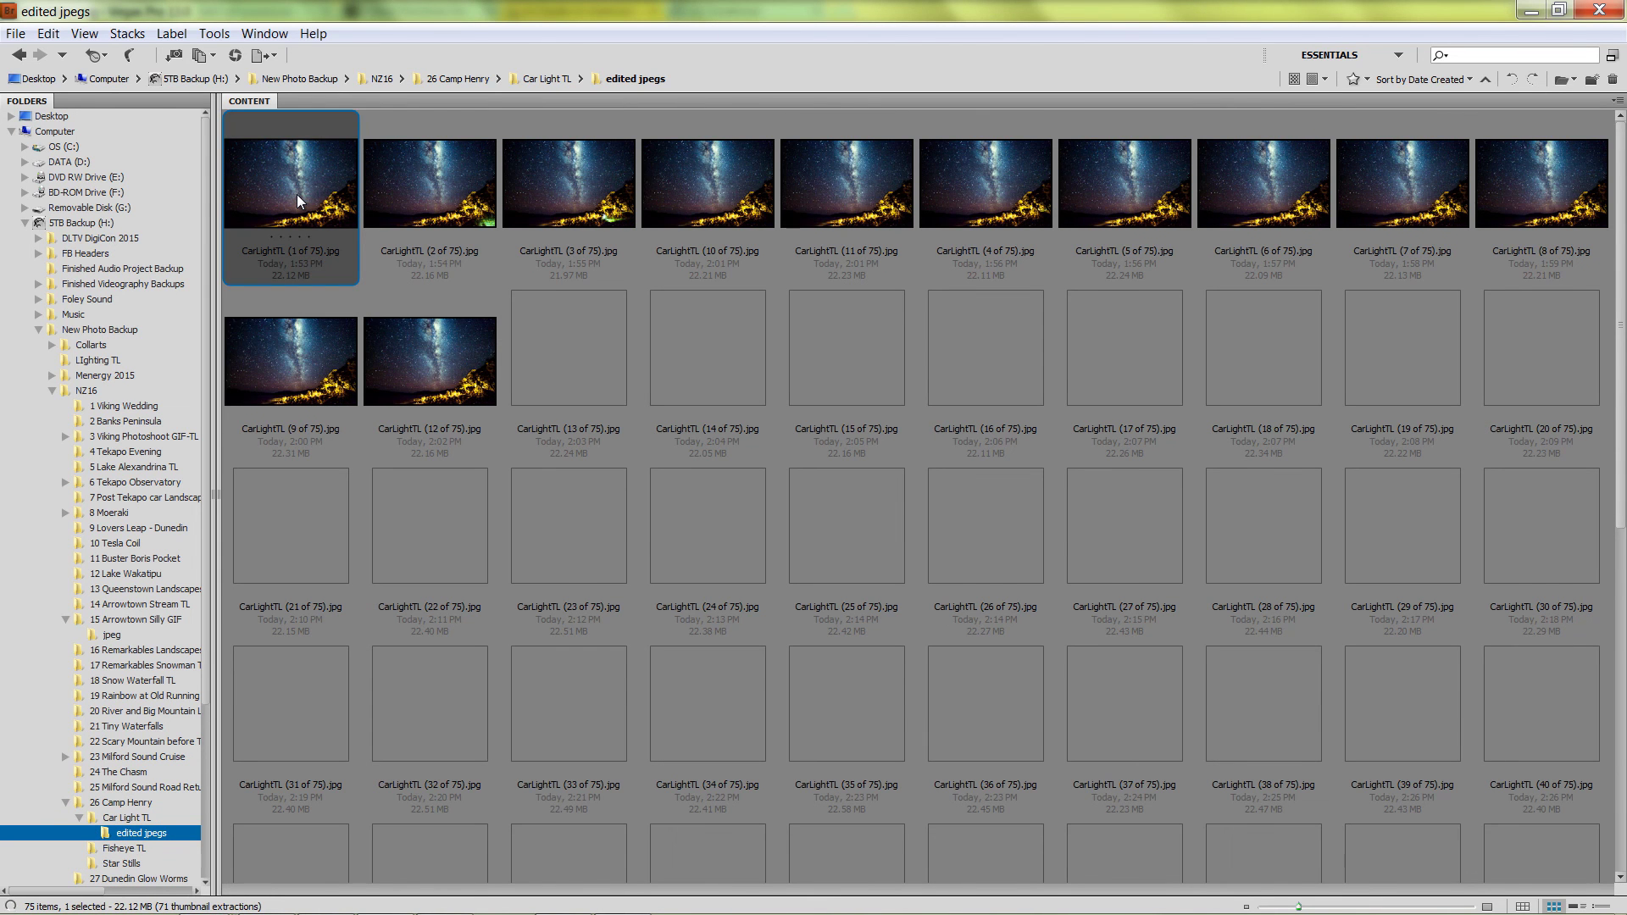
{"action": "key", "text": "ctrl+a"}
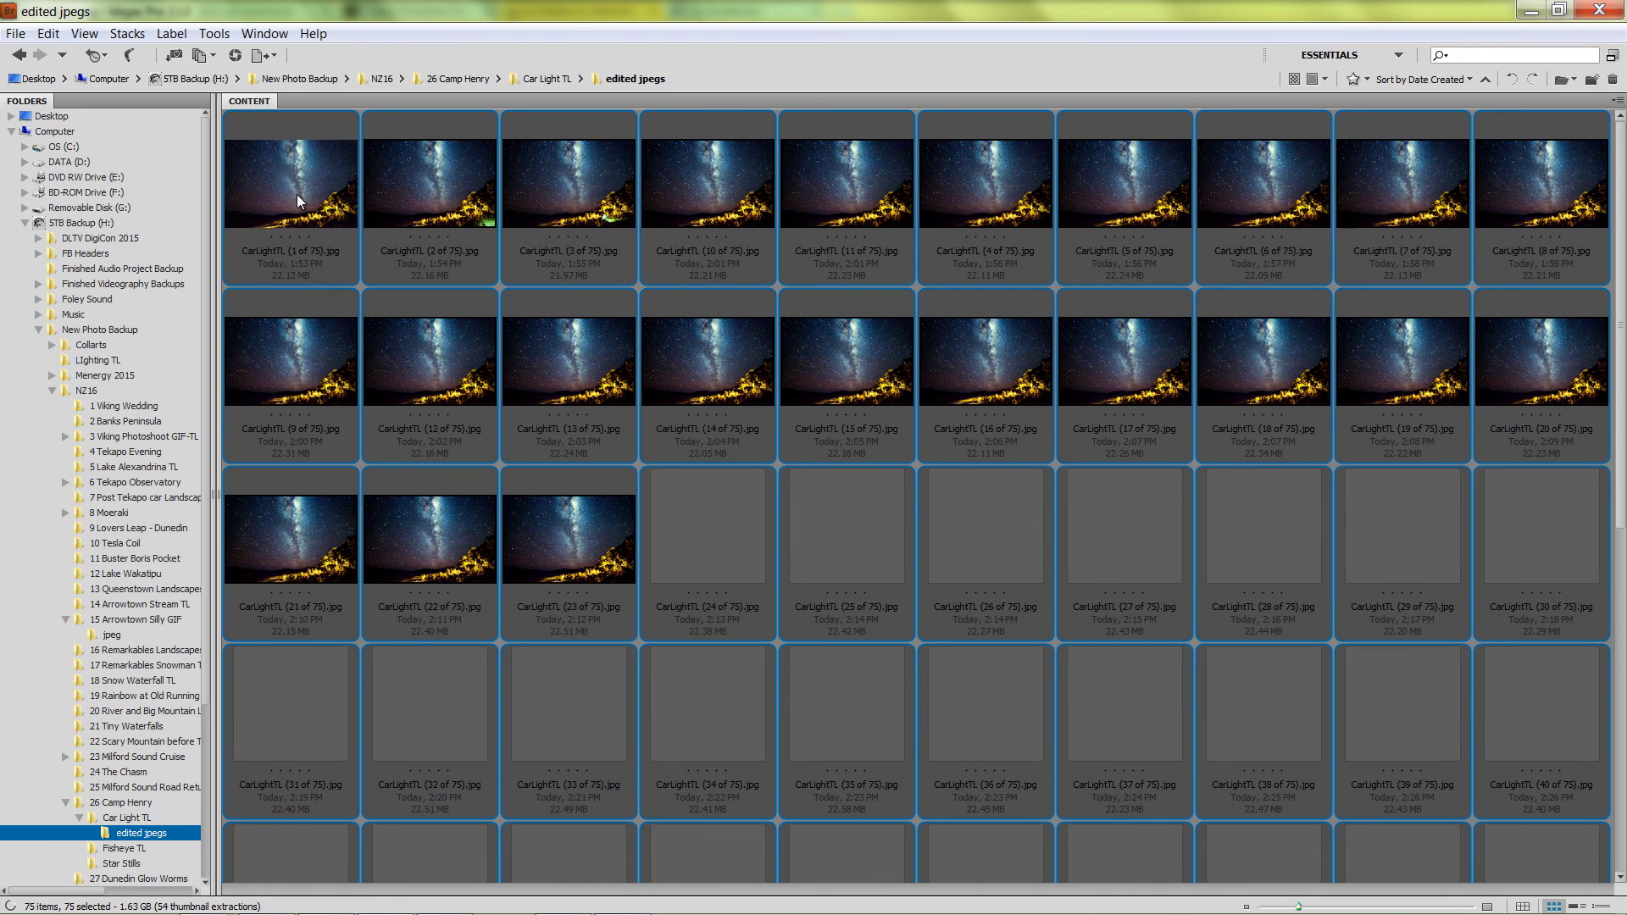
{"action": "right_click", "coordinate": [297, 195]}
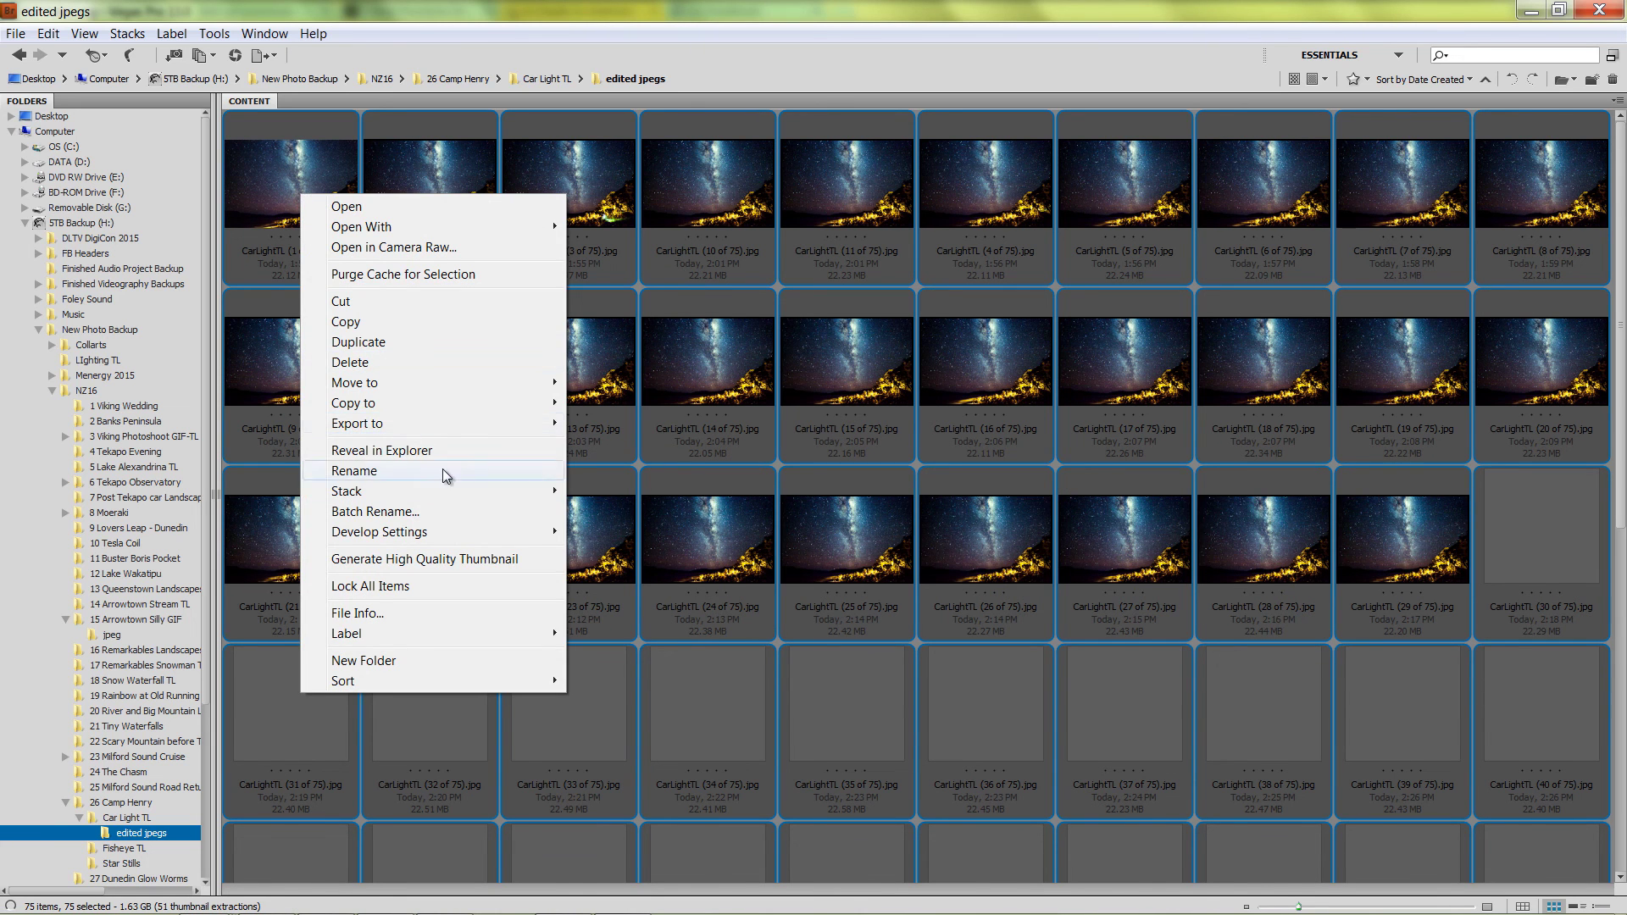
Open Batch Rename with a single String Substitution rule, renaming in the same folder
{"action": "left_click", "coordinate": [407, 514]}
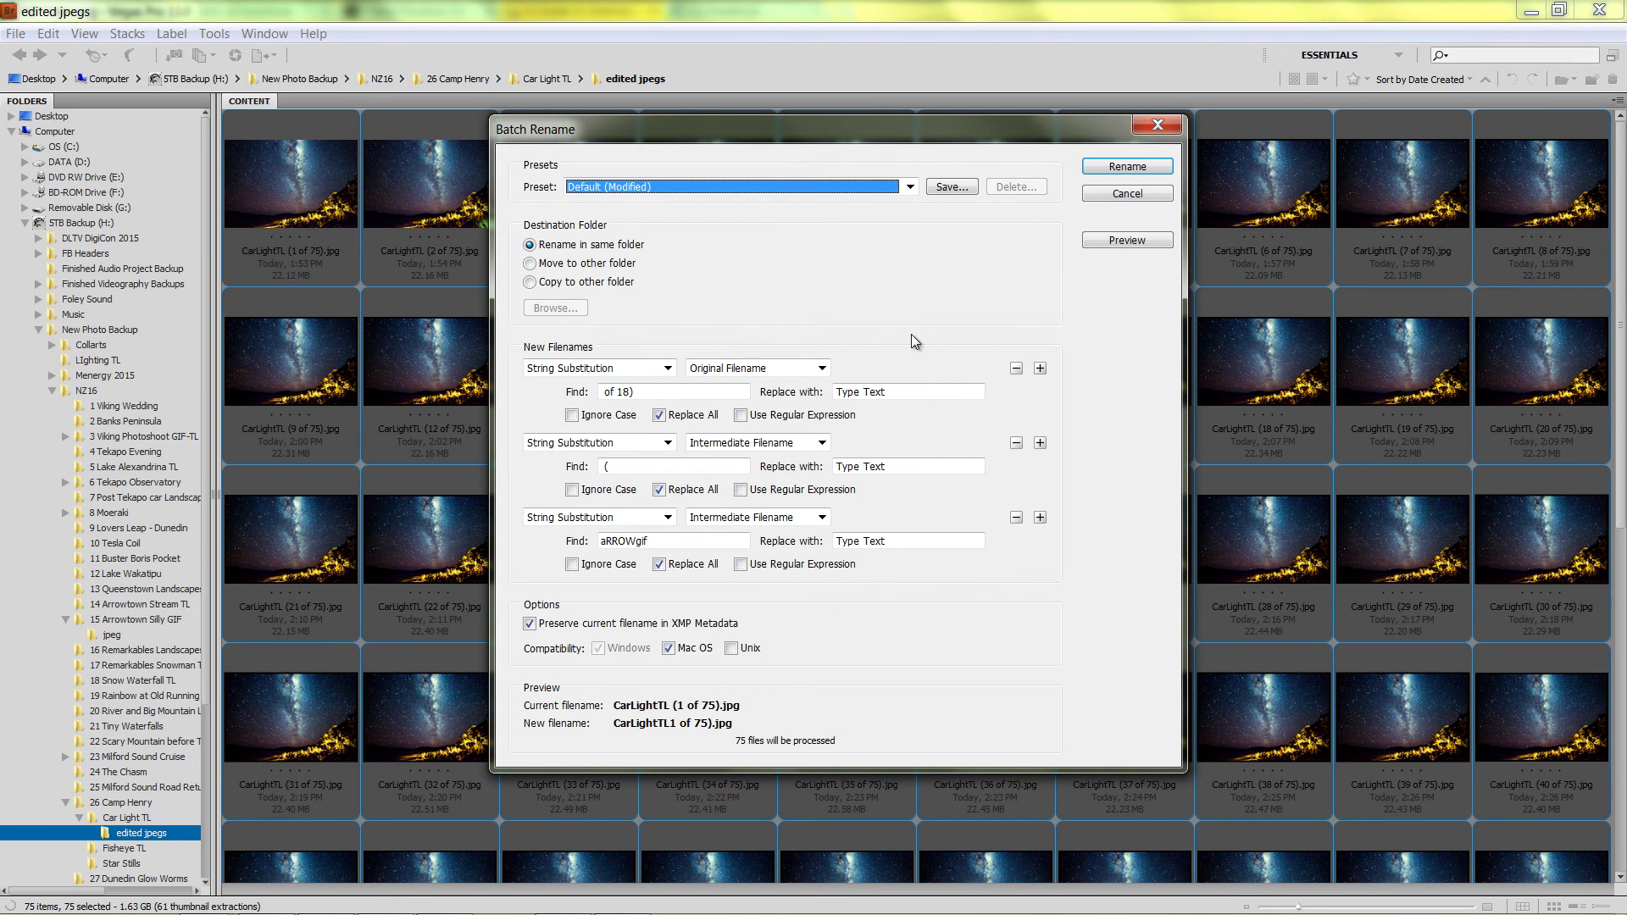
{"action": "left_click", "coordinate": [1016, 368]}
{"action": "left_click", "coordinate": [1017, 368]}
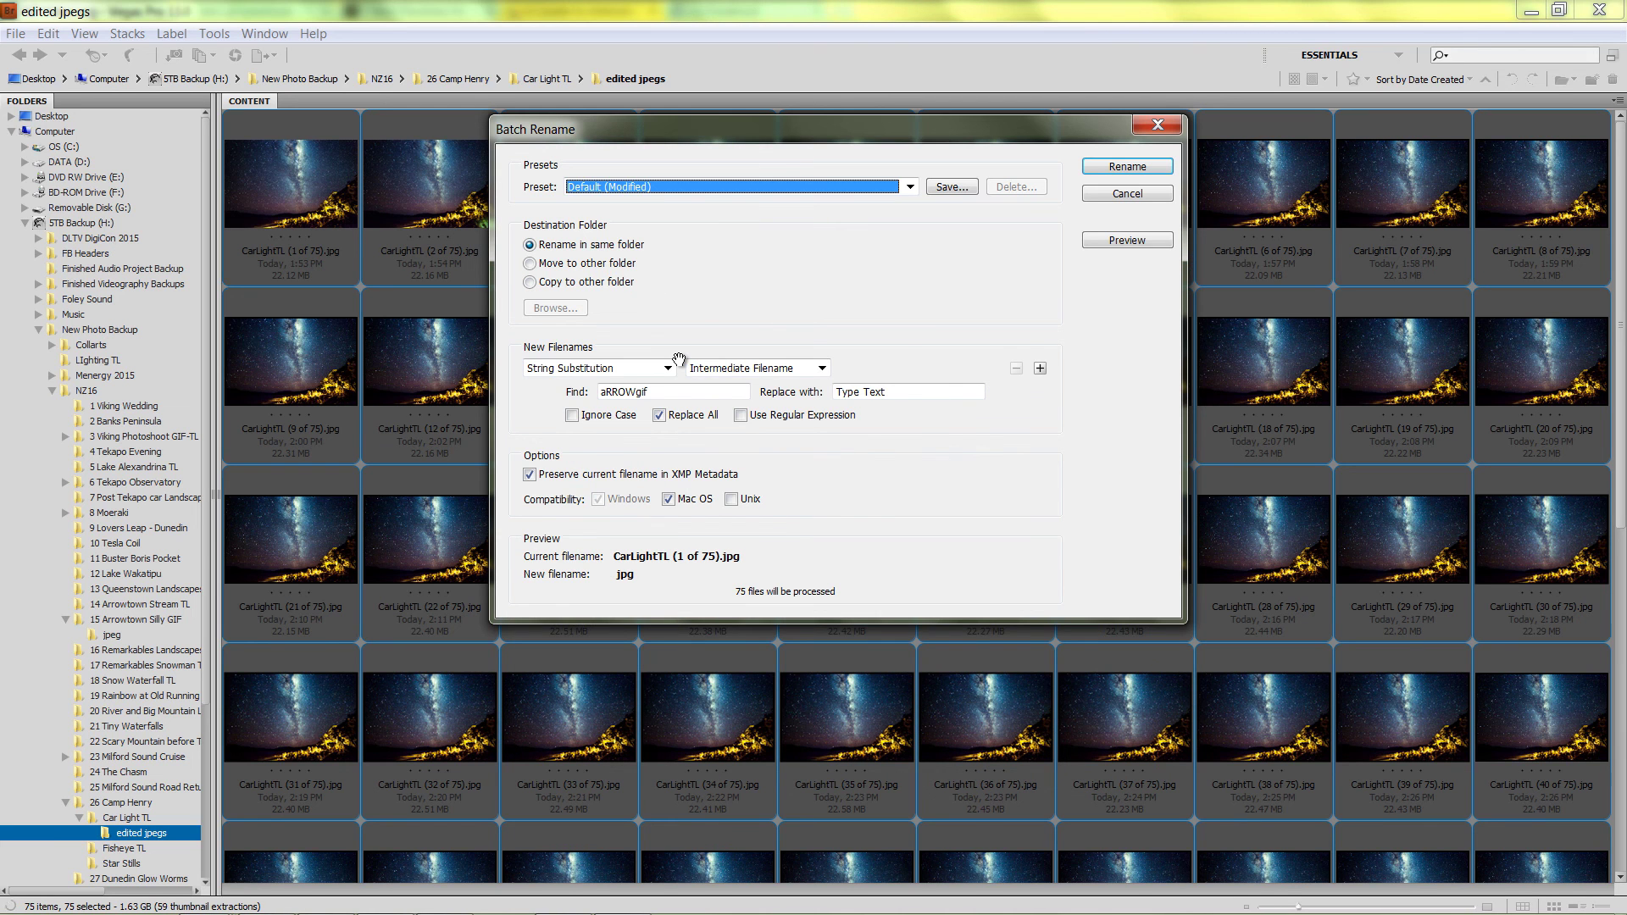
{"action": "left_click", "coordinate": [624, 246]}
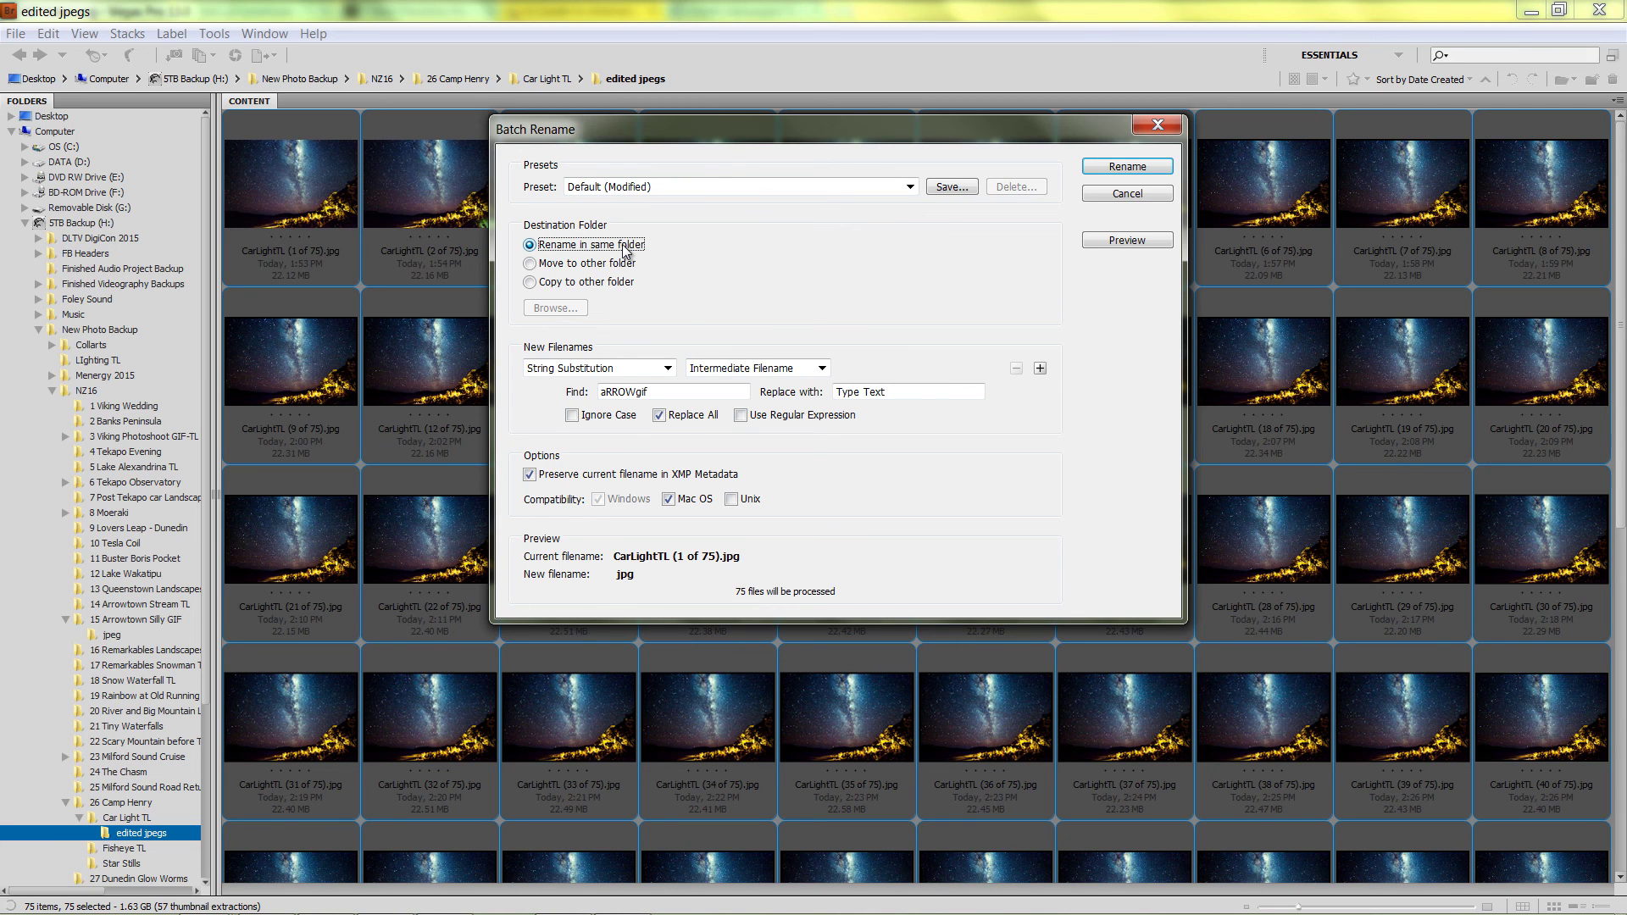
{"action": "left_click", "coordinate": [616, 283]}
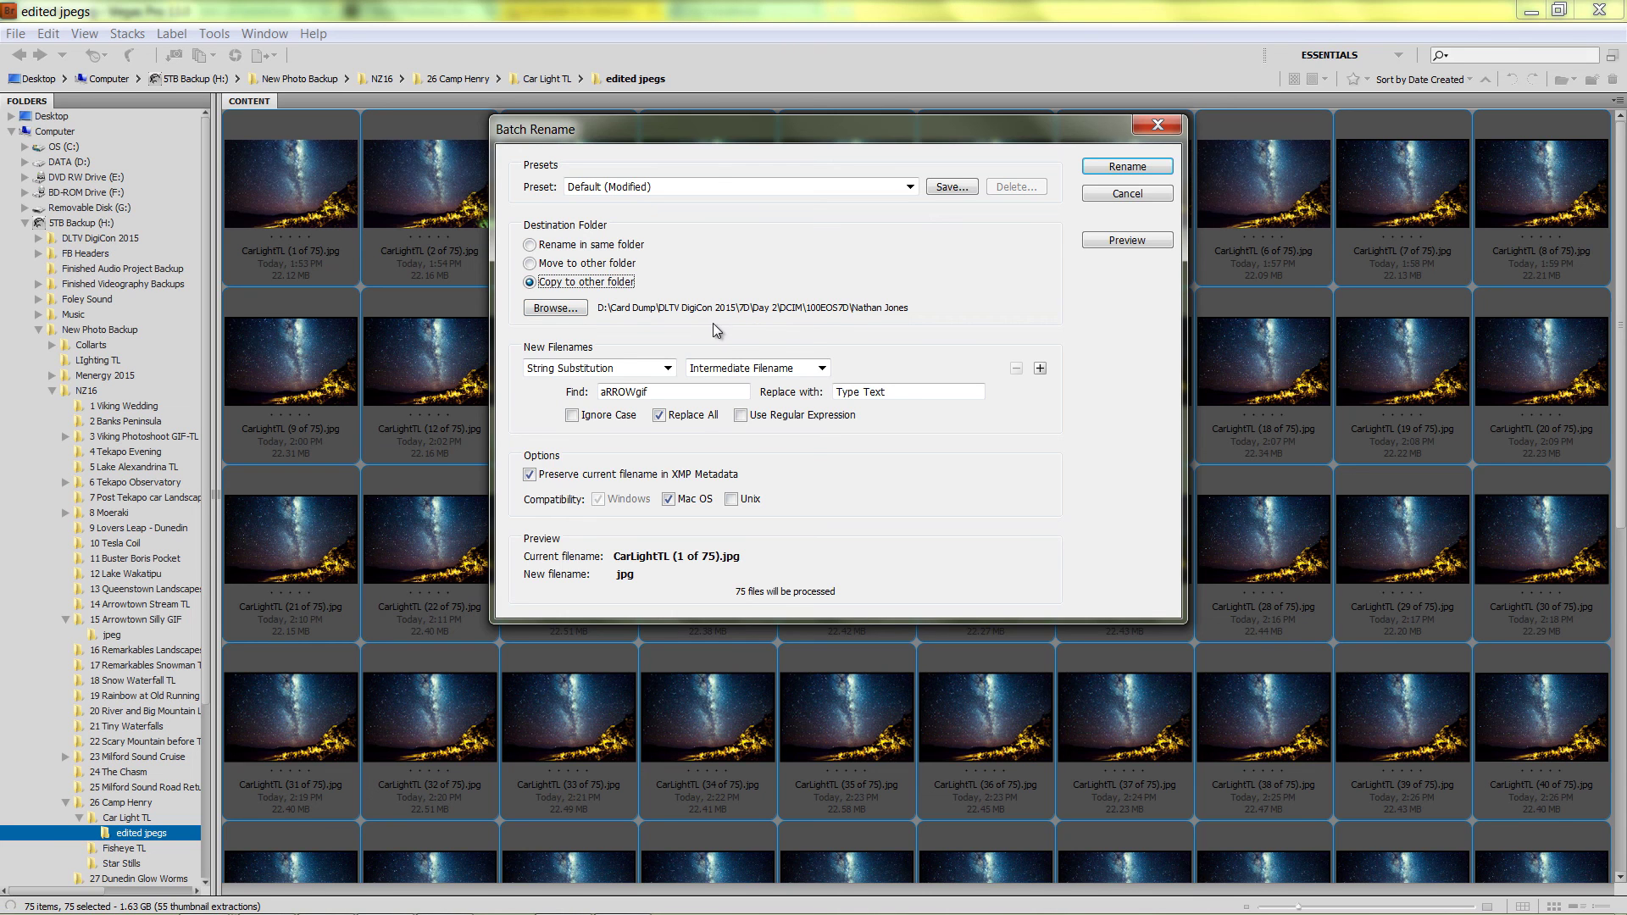
{"action": "left_click", "coordinate": [577, 245]}
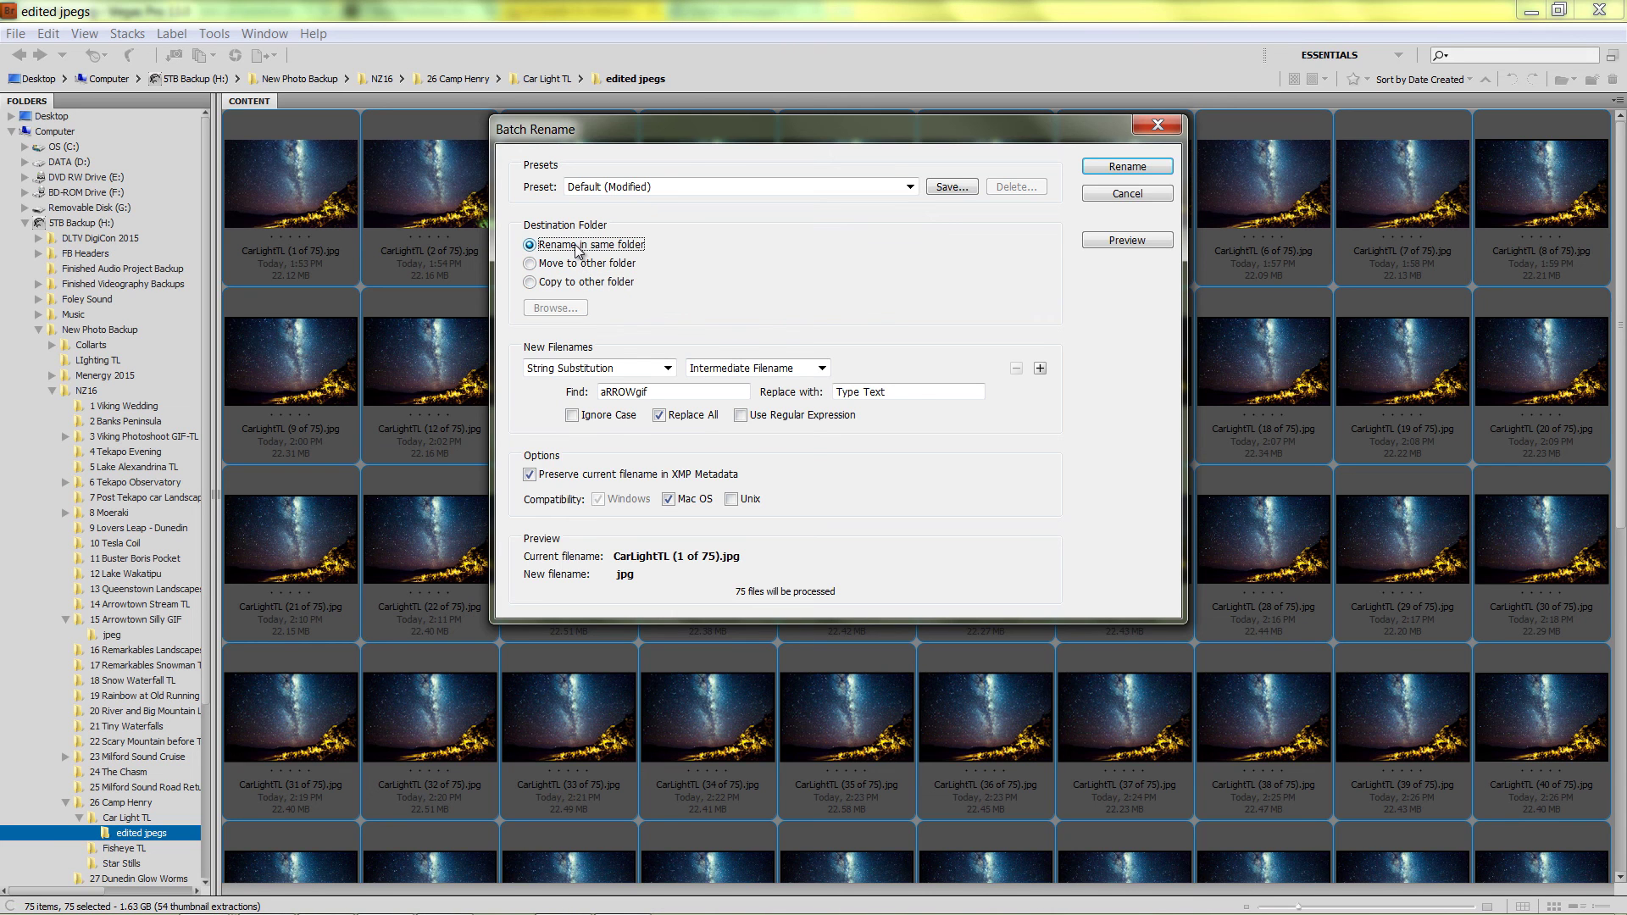
{"action": "left_click", "coordinate": [669, 370]}
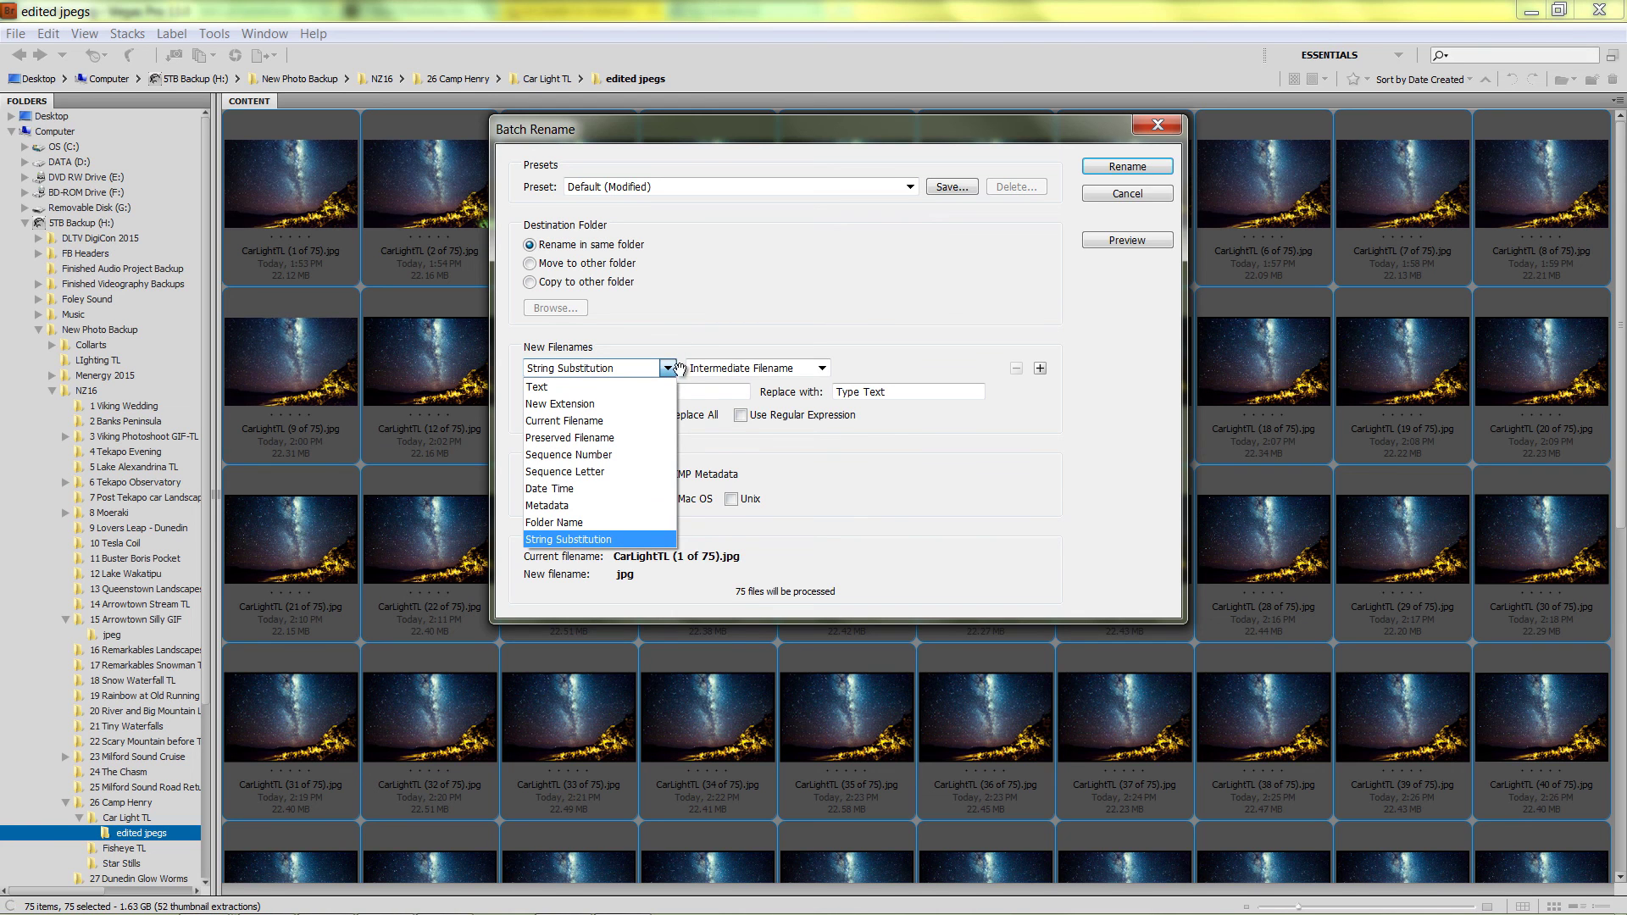
{"action": "left_click", "coordinate": [597, 537]}
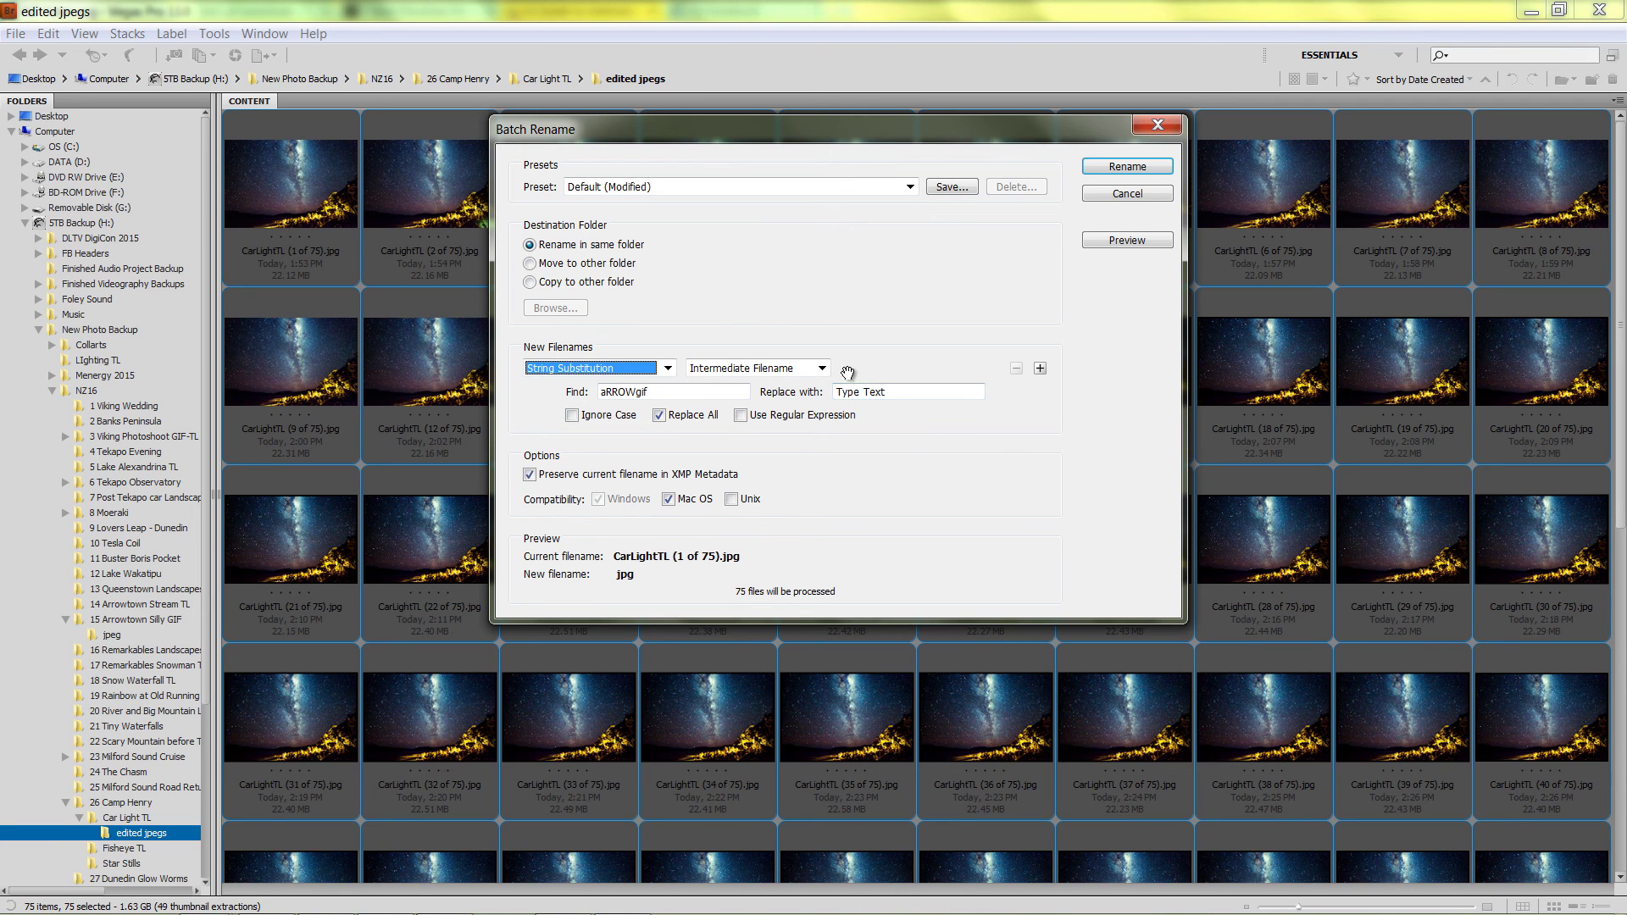
Make the rule find '(' in the Original Filename and replace it with nothing
{"action": "left_click", "coordinate": [822, 368]}
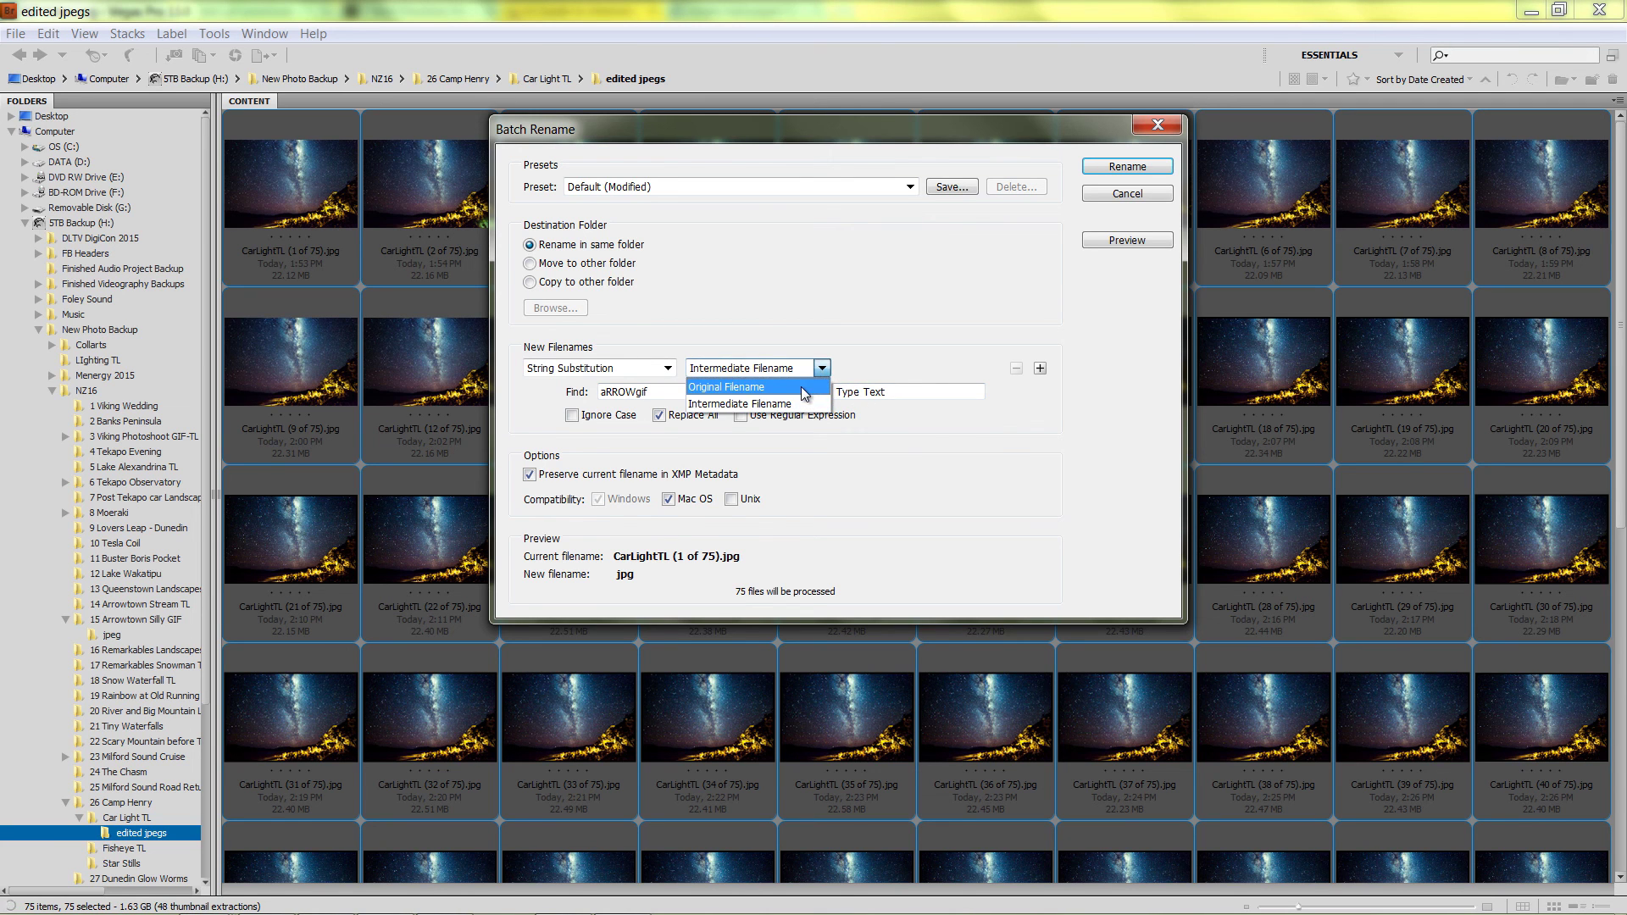
{"action": "left_click", "coordinate": [805, 388]}
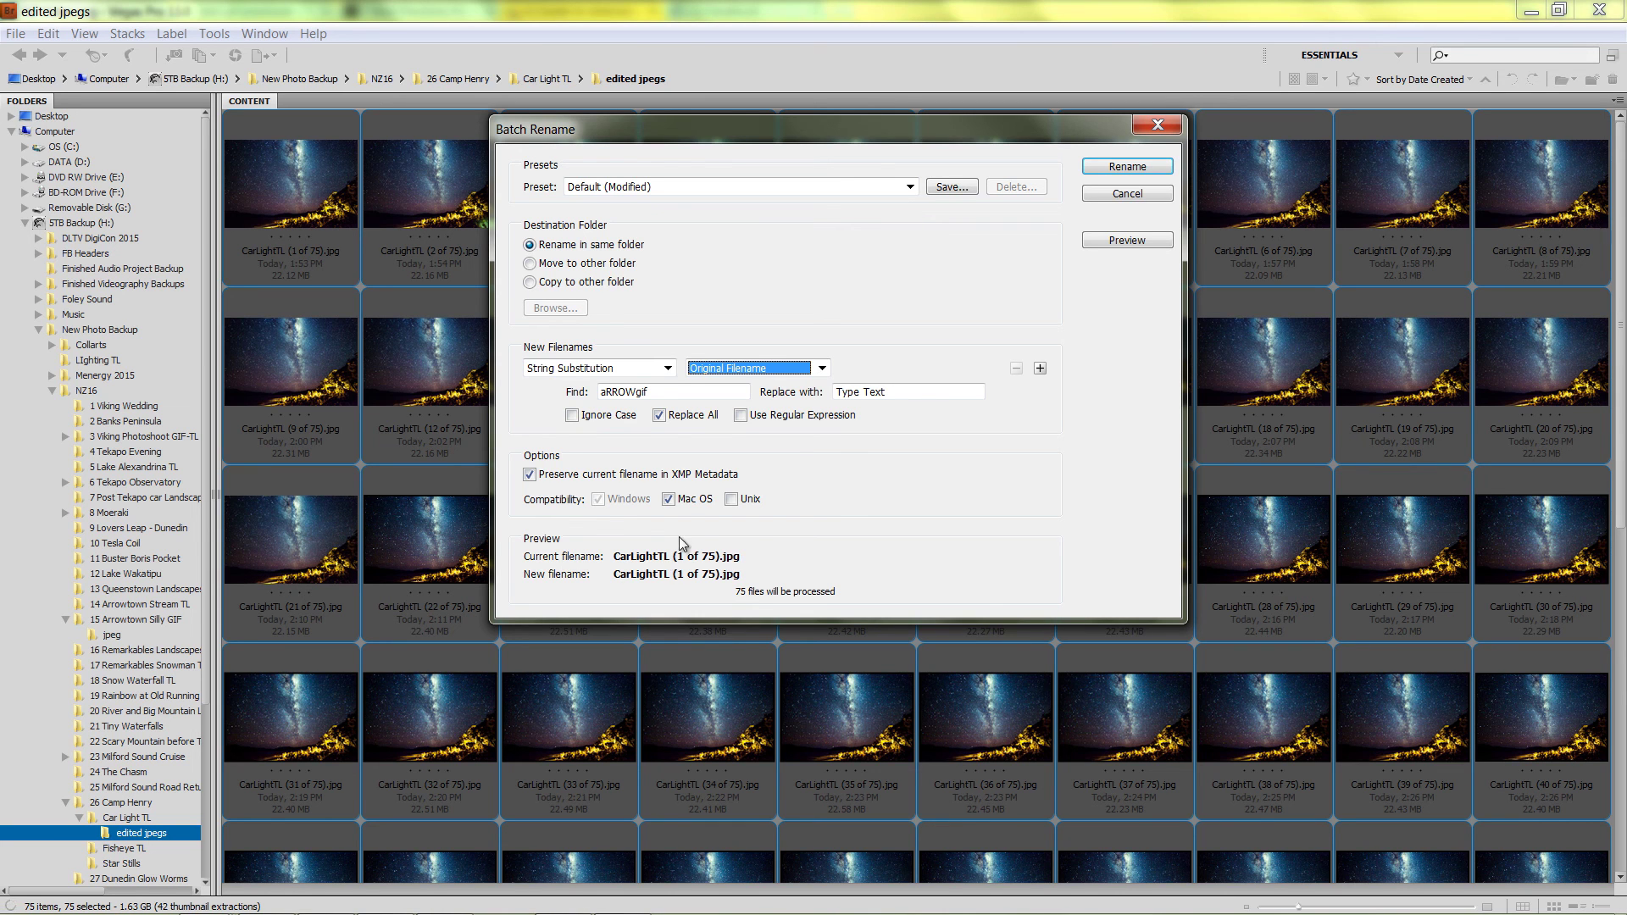
{"action": "left_click", "coordinate": [665, 395]}
{"action": "left_click_drag", "start_coordinate": [665, 395], "coordinate": [598, 397]}
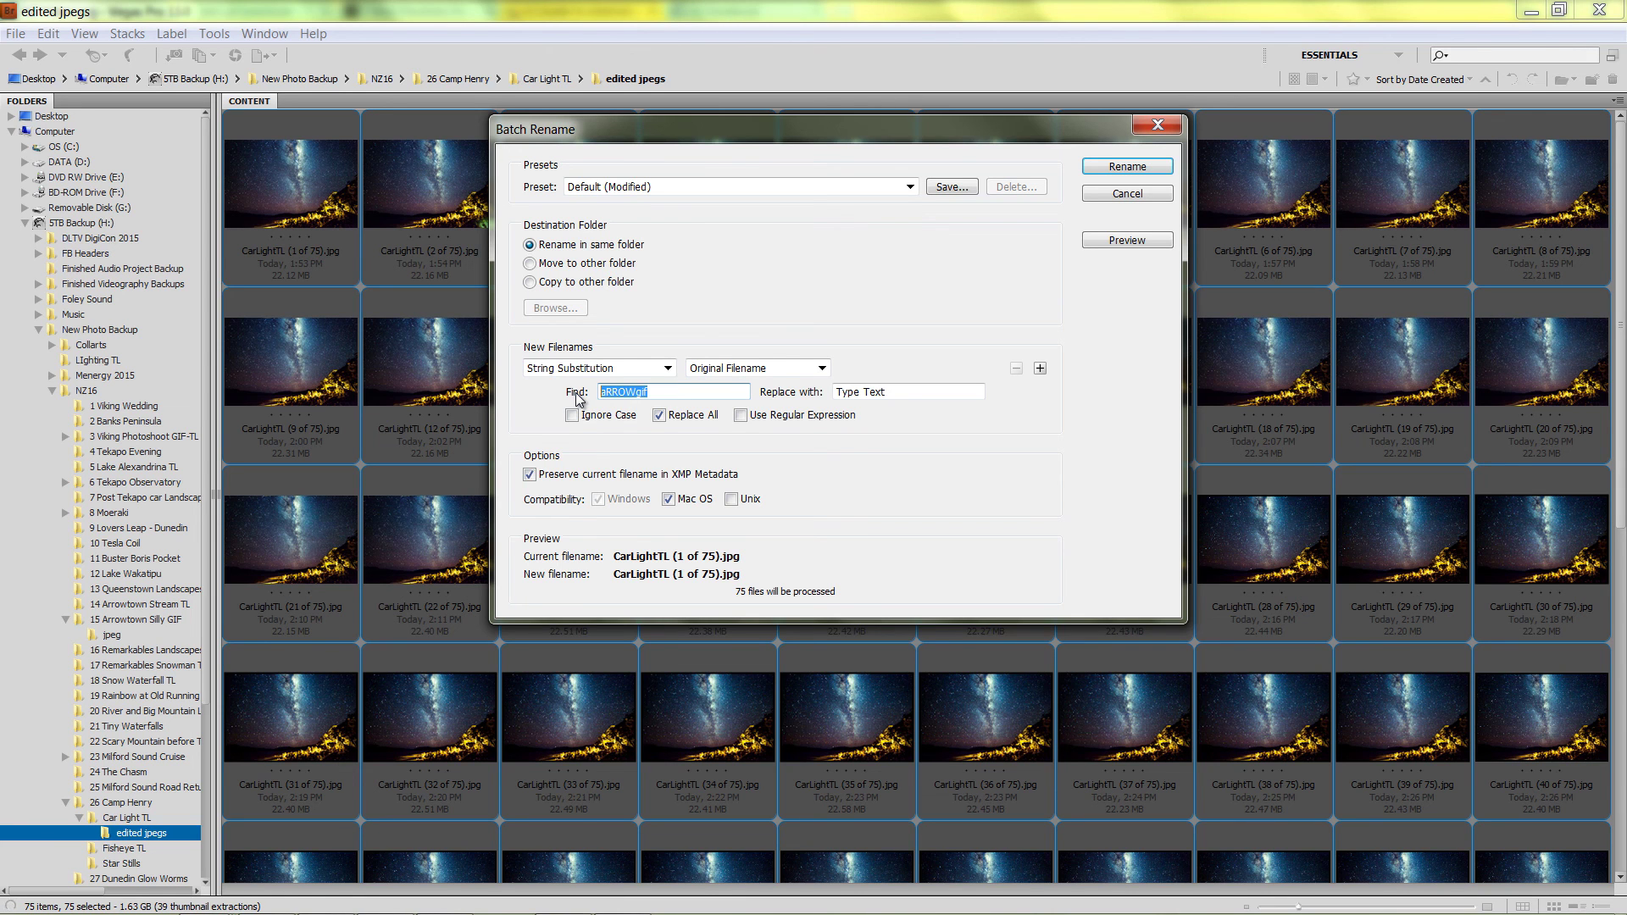
{"action": "key", "text": "BackSpace"}
{"action": "type", "text": "("}
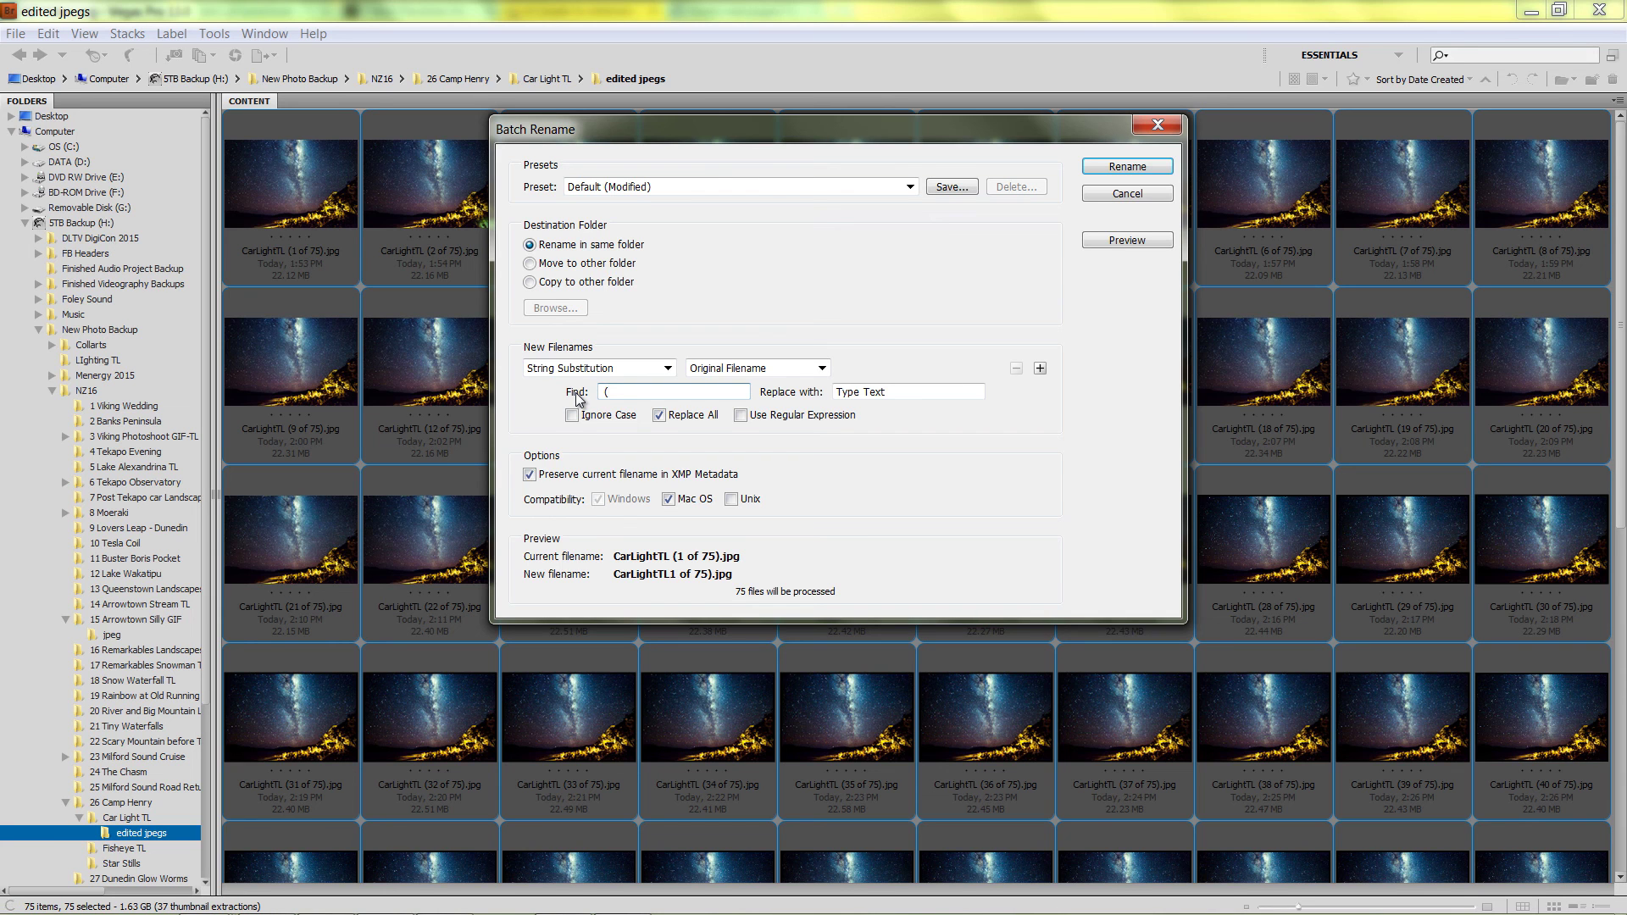
{"action": "left_click", "coordinate": [915, 394]}
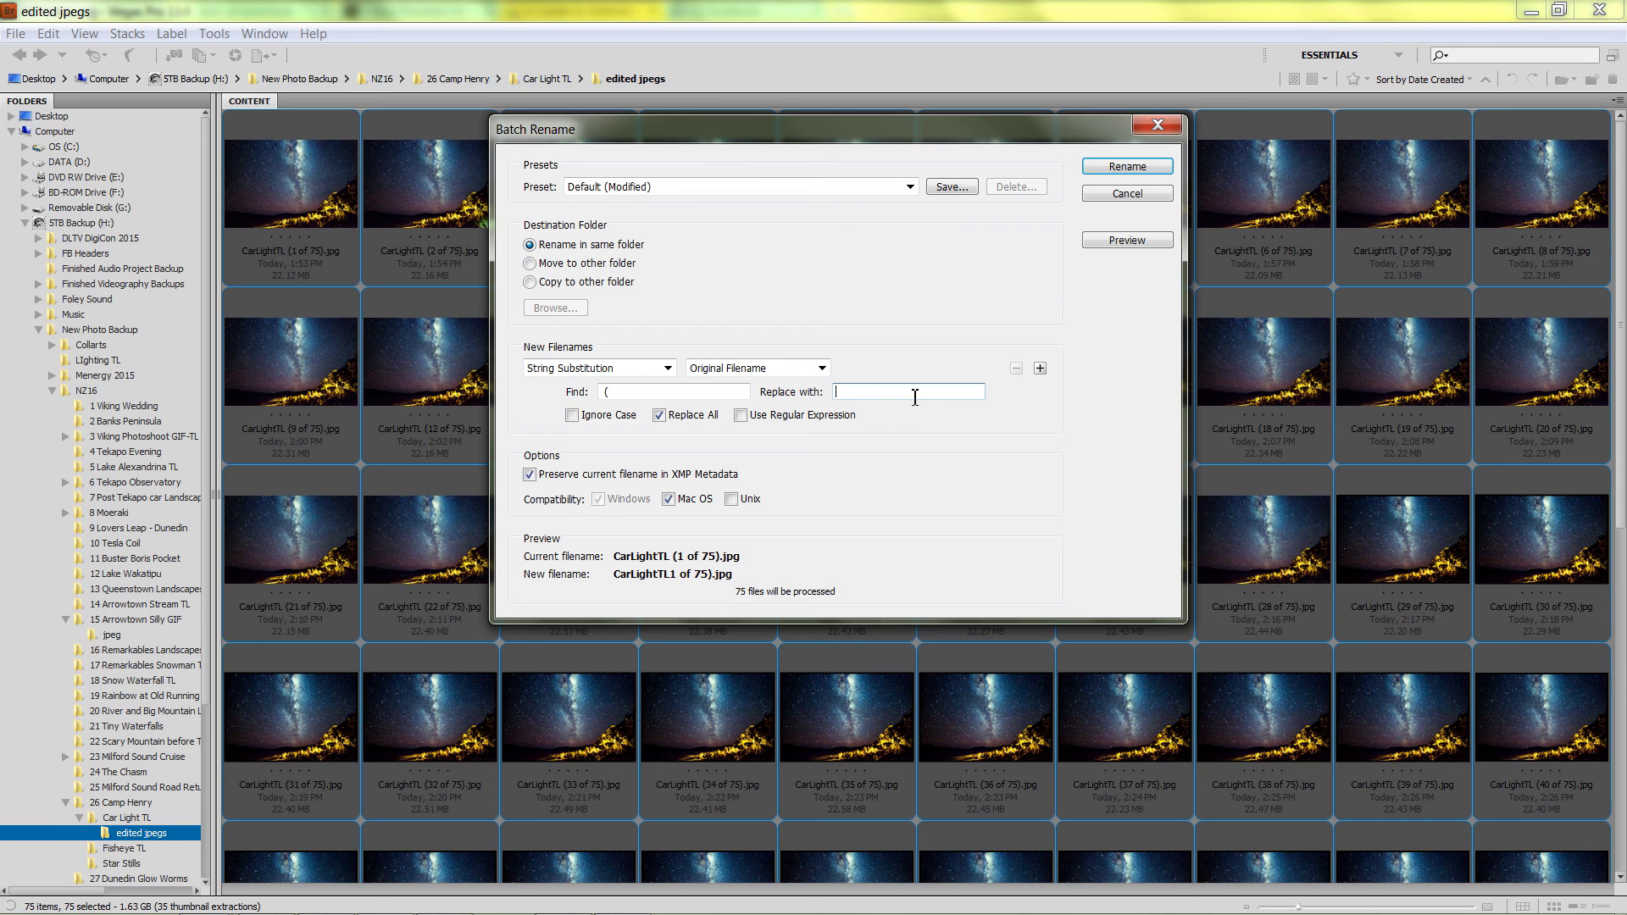
{"action": "left_click", "coordinate": [1127, 242]}
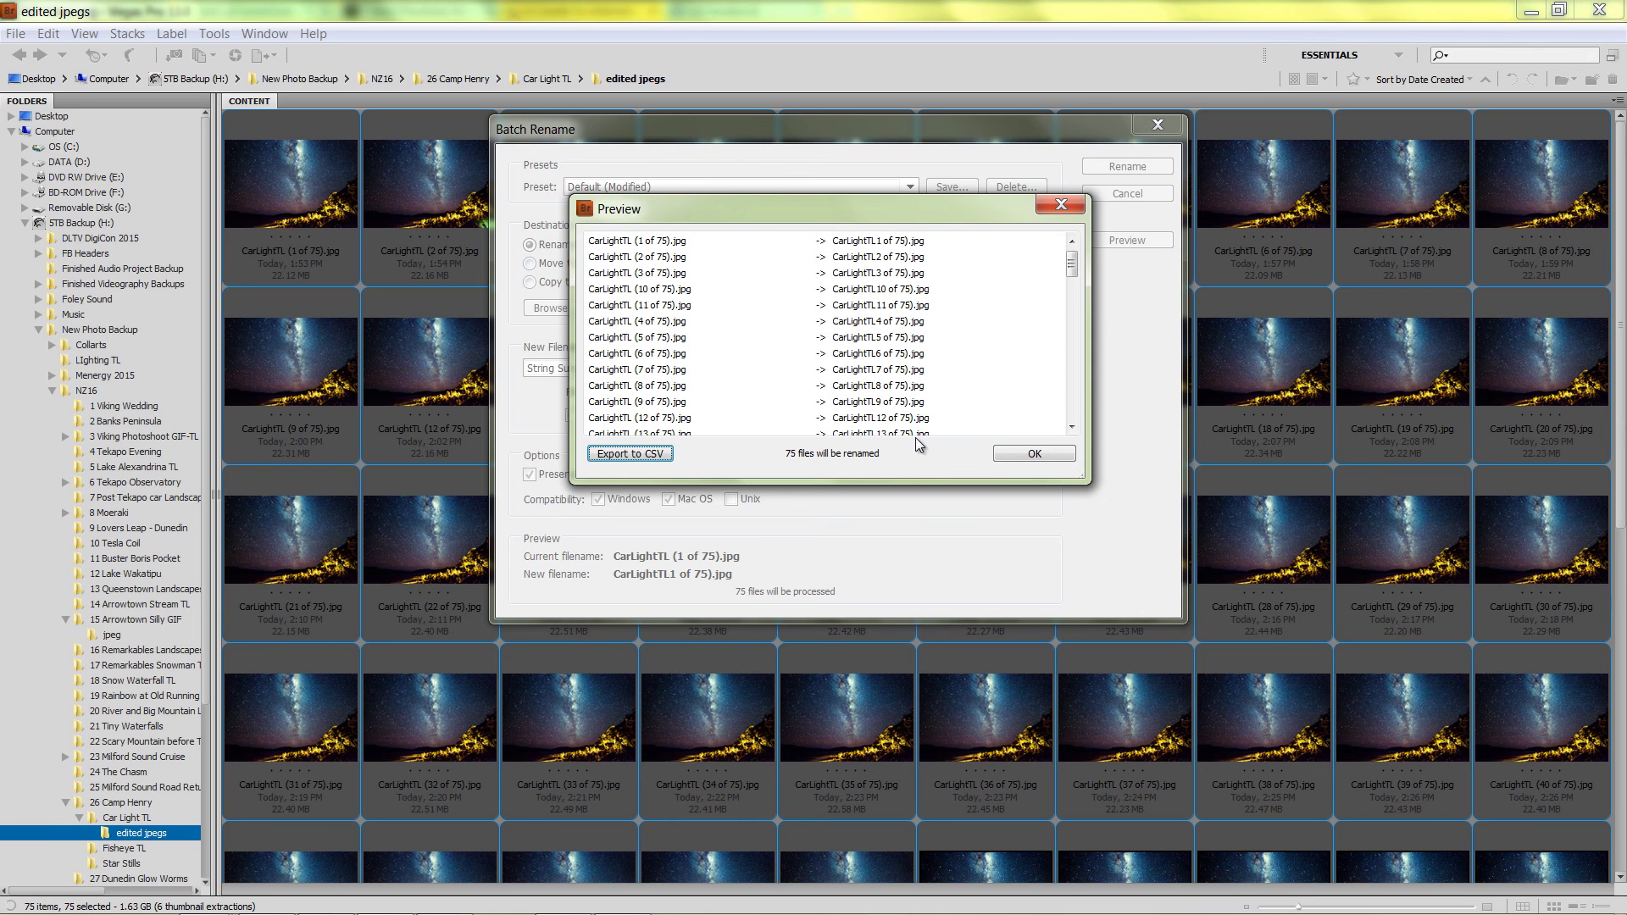
{"action": "left_click", "coordinate": [1036, 454]}
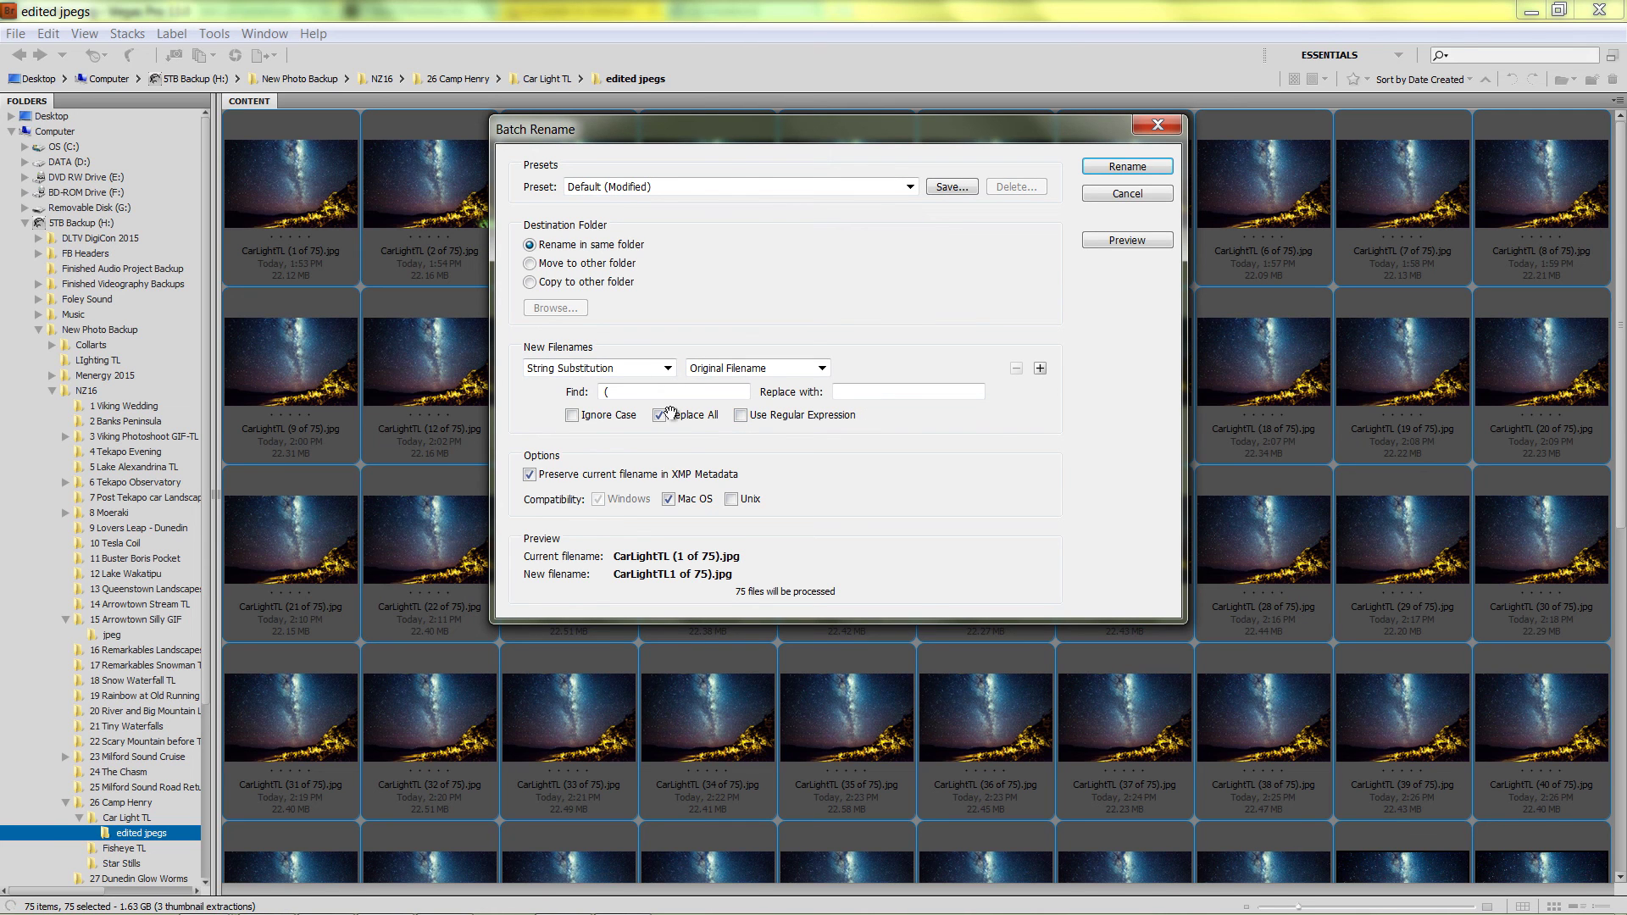
Add a second String Substitution rule acting on the Intermediate Filename
{"action": "left_click", "coordinate": [1039, 369]}
{"action": "left_click", "coordinate": [668, 446]}
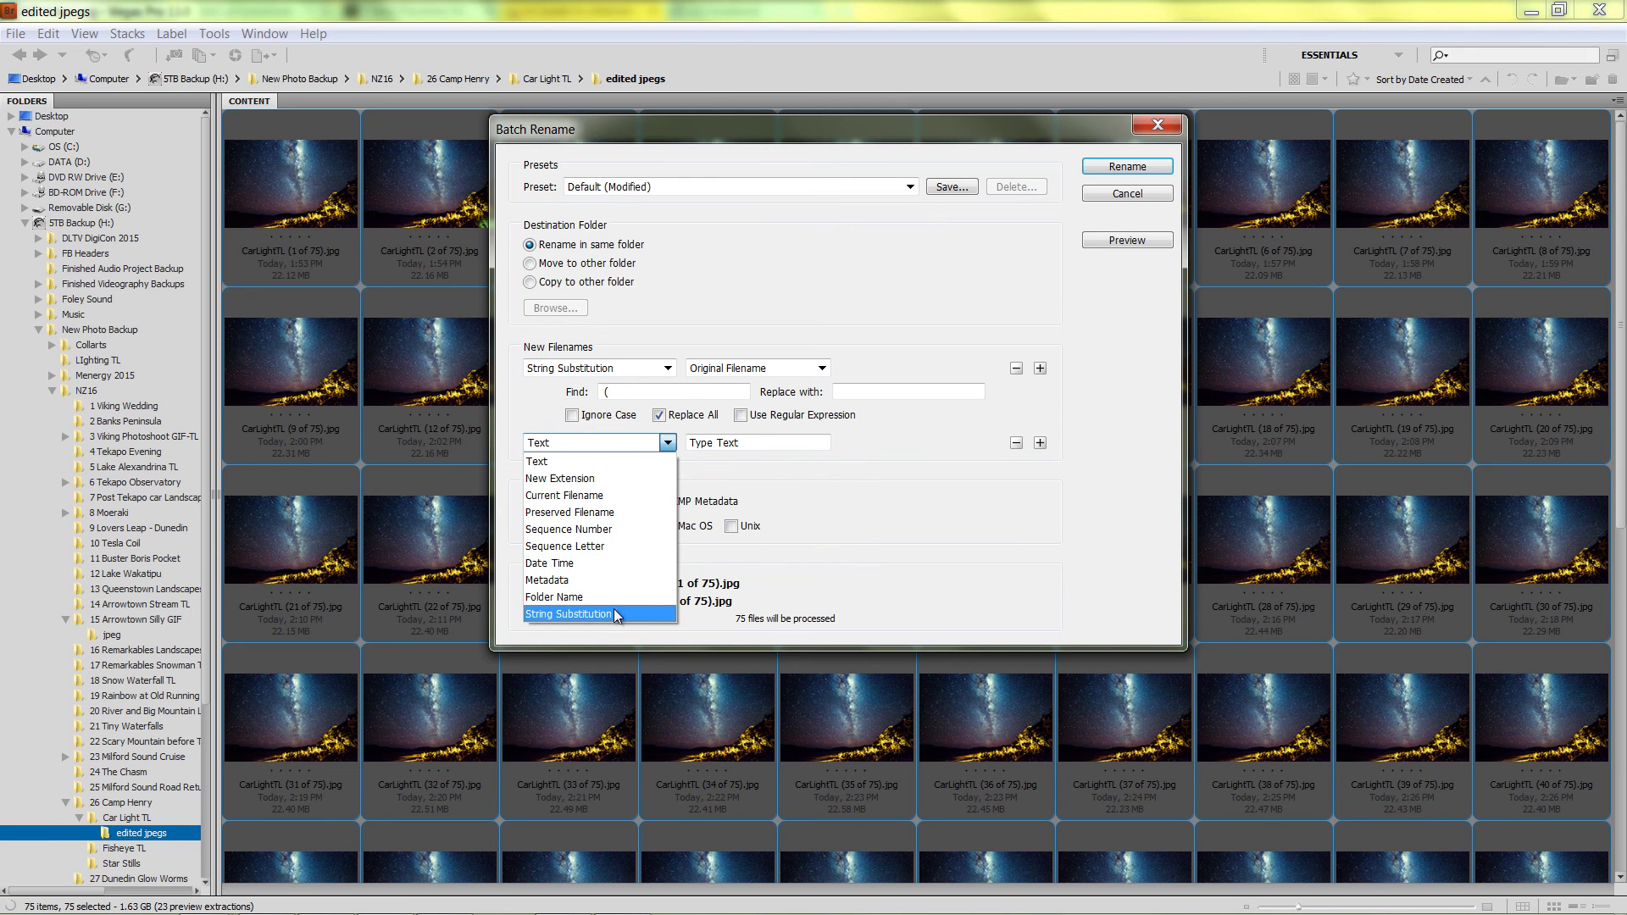
{"action": "left_click", "coordinate": [614, 613]}
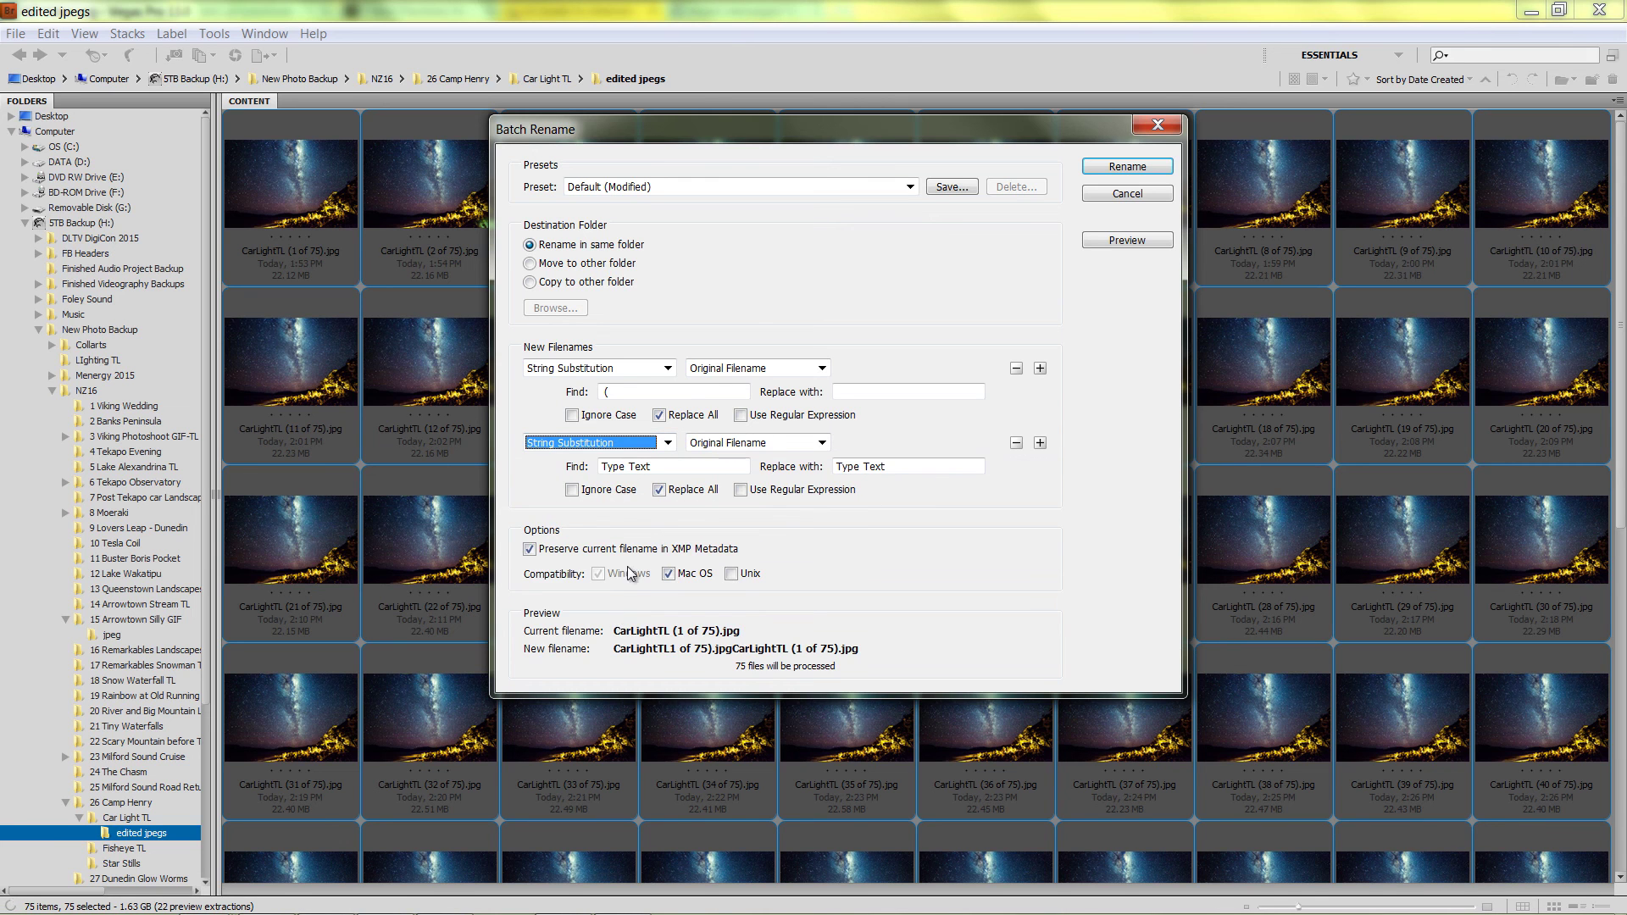
{"action": "left_click", "coordinate": [822, 443]}
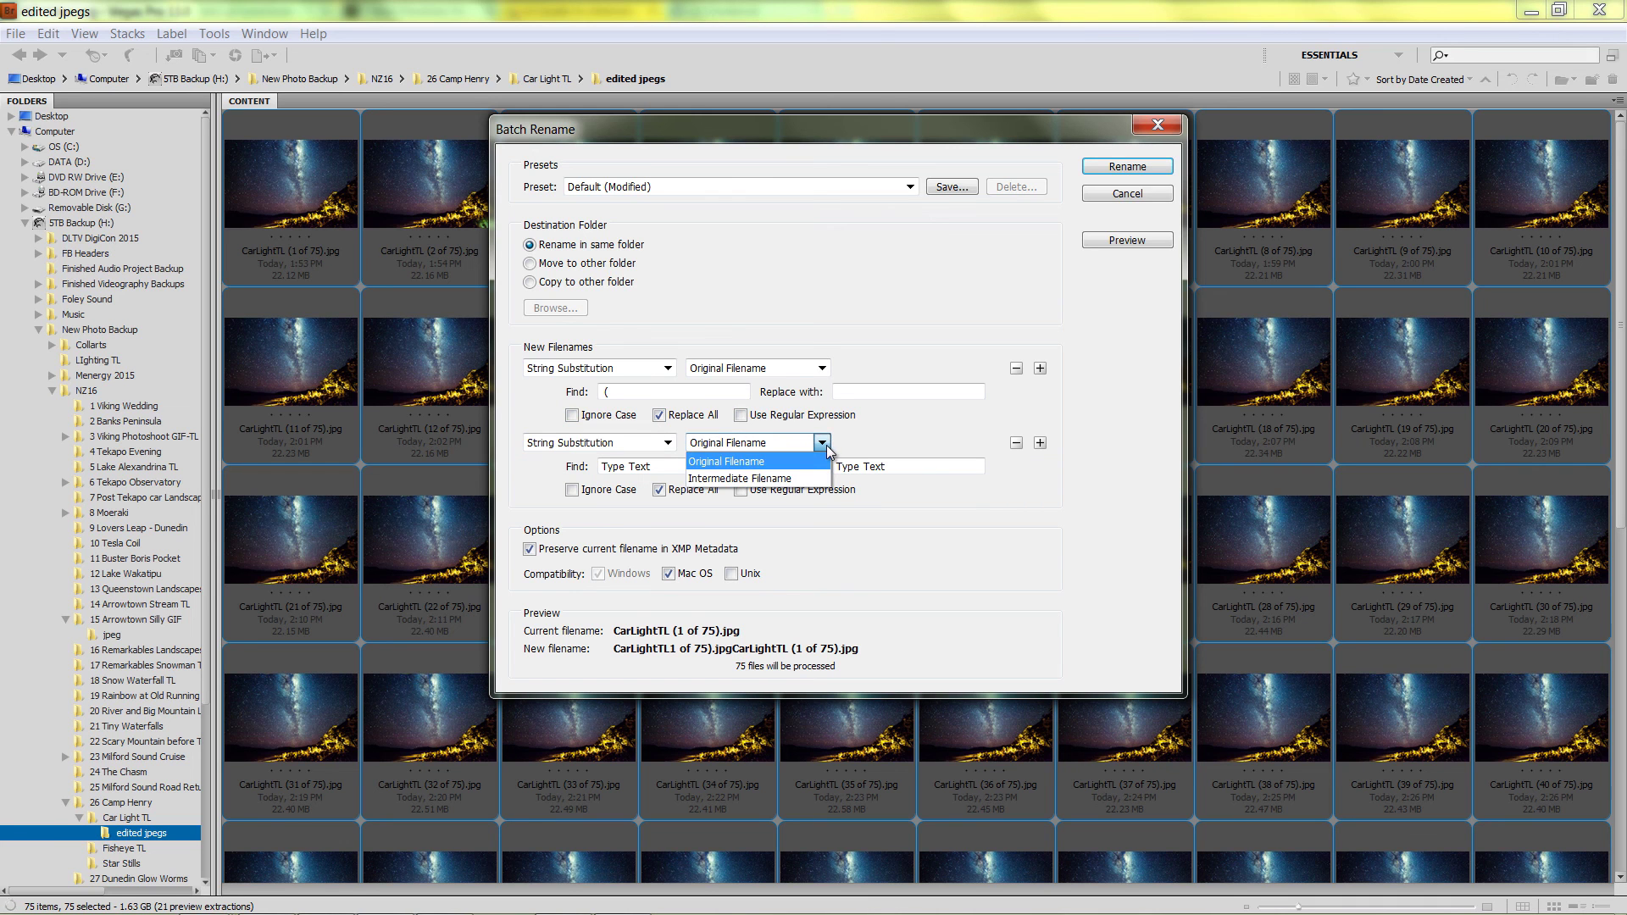
{"action": "left_click", "coordinate": [795, 480]}
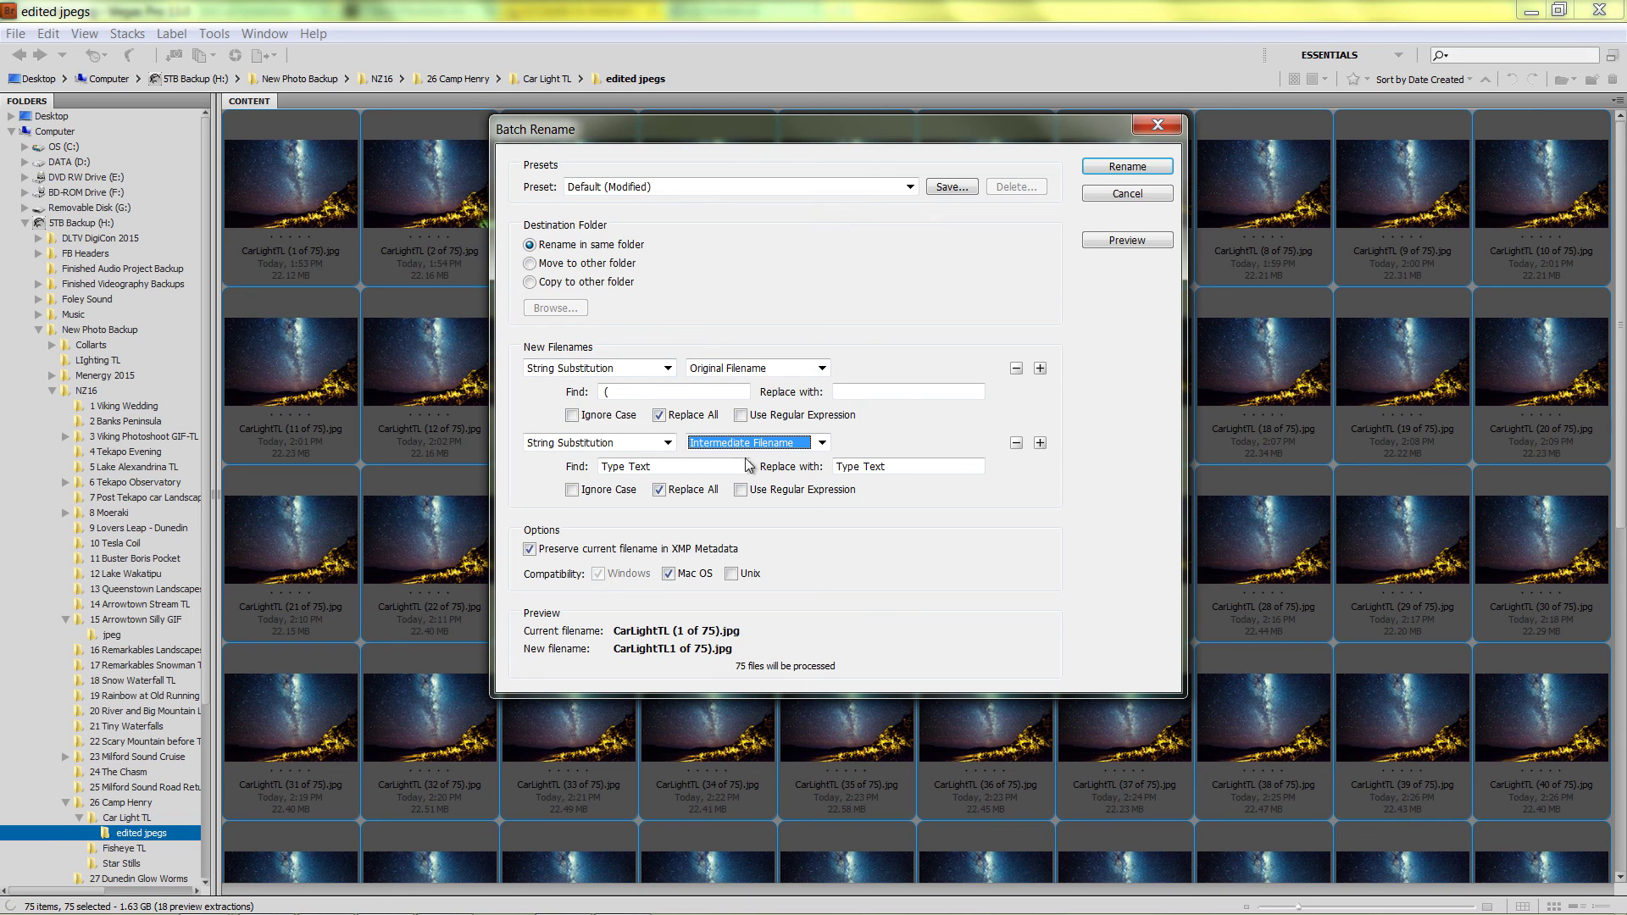
Set its Find text to ' of 75)' and leave Replace with empty
{"action": "left_click", "coordinate": [670, 467]}
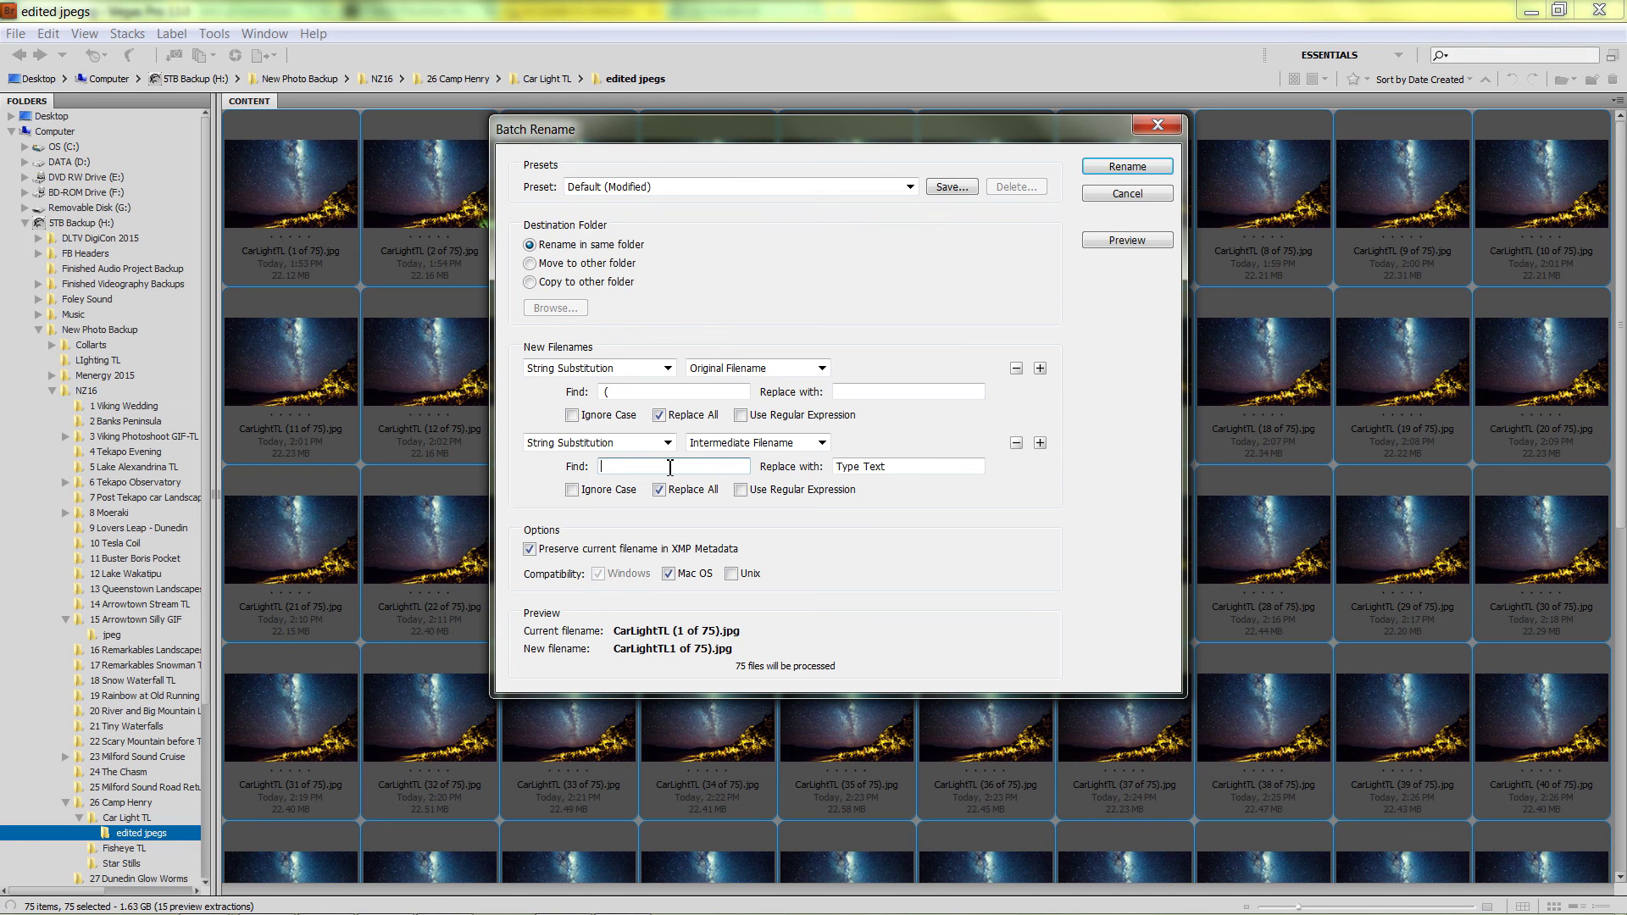
{"action": "type", "text": ")"}
{"action": "key", "text": "BackSpace"}
{"action": "type", "text": "of 74"}
{"action": "key", "text": "BackSpace"}
{"action": "type", "text": "5)"}
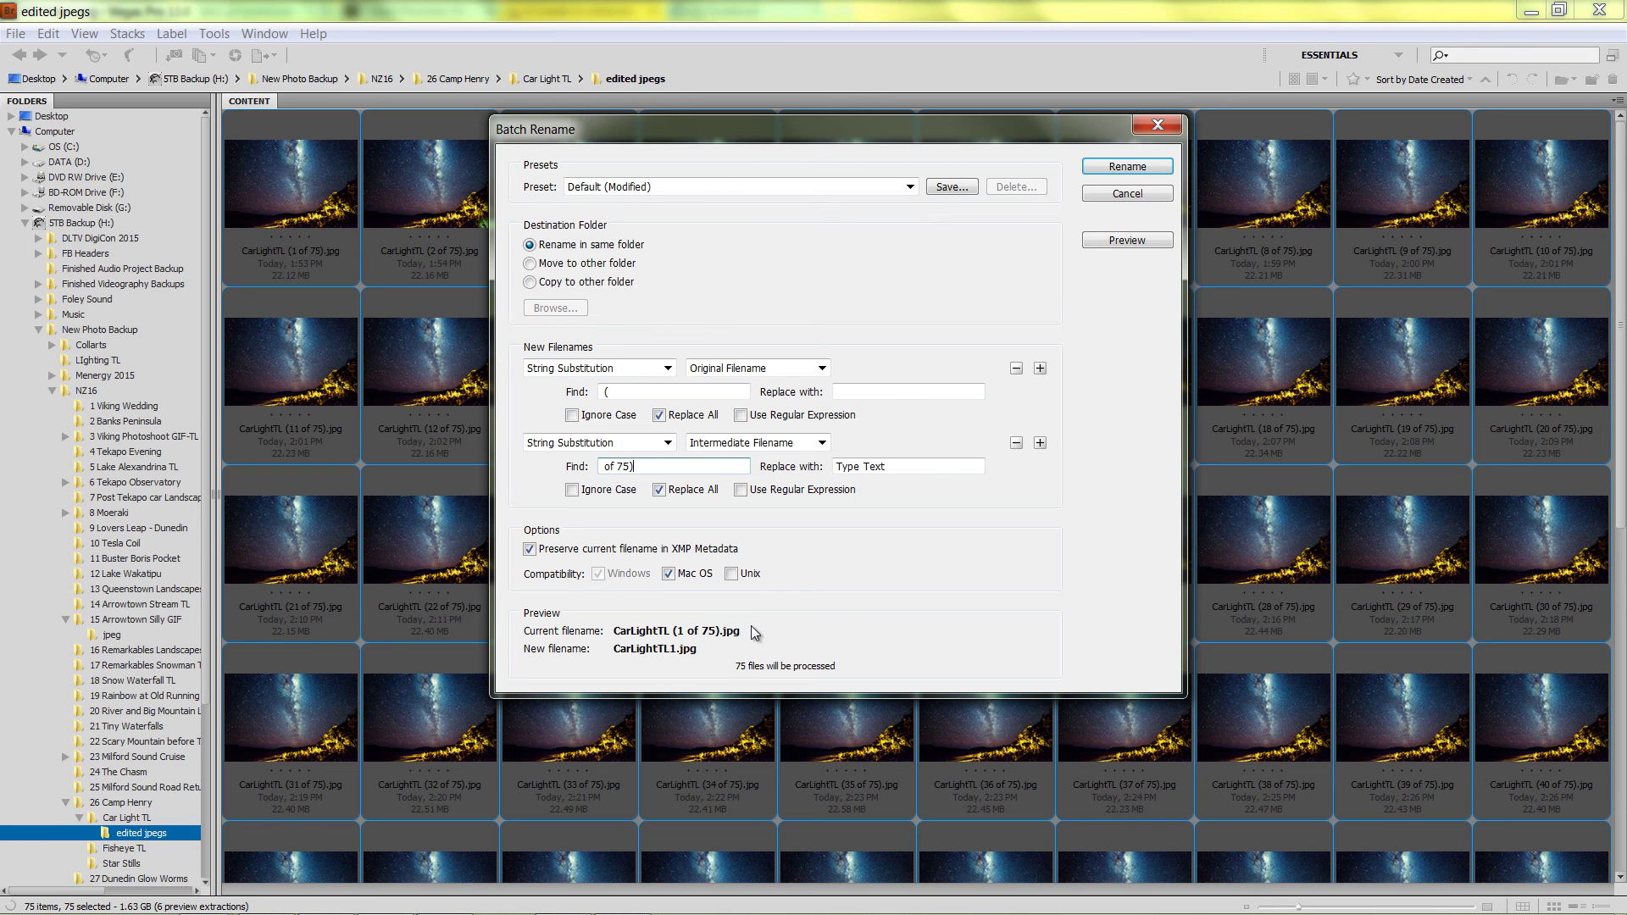
{"action": "left_click", "coordinate": [895, 468]}
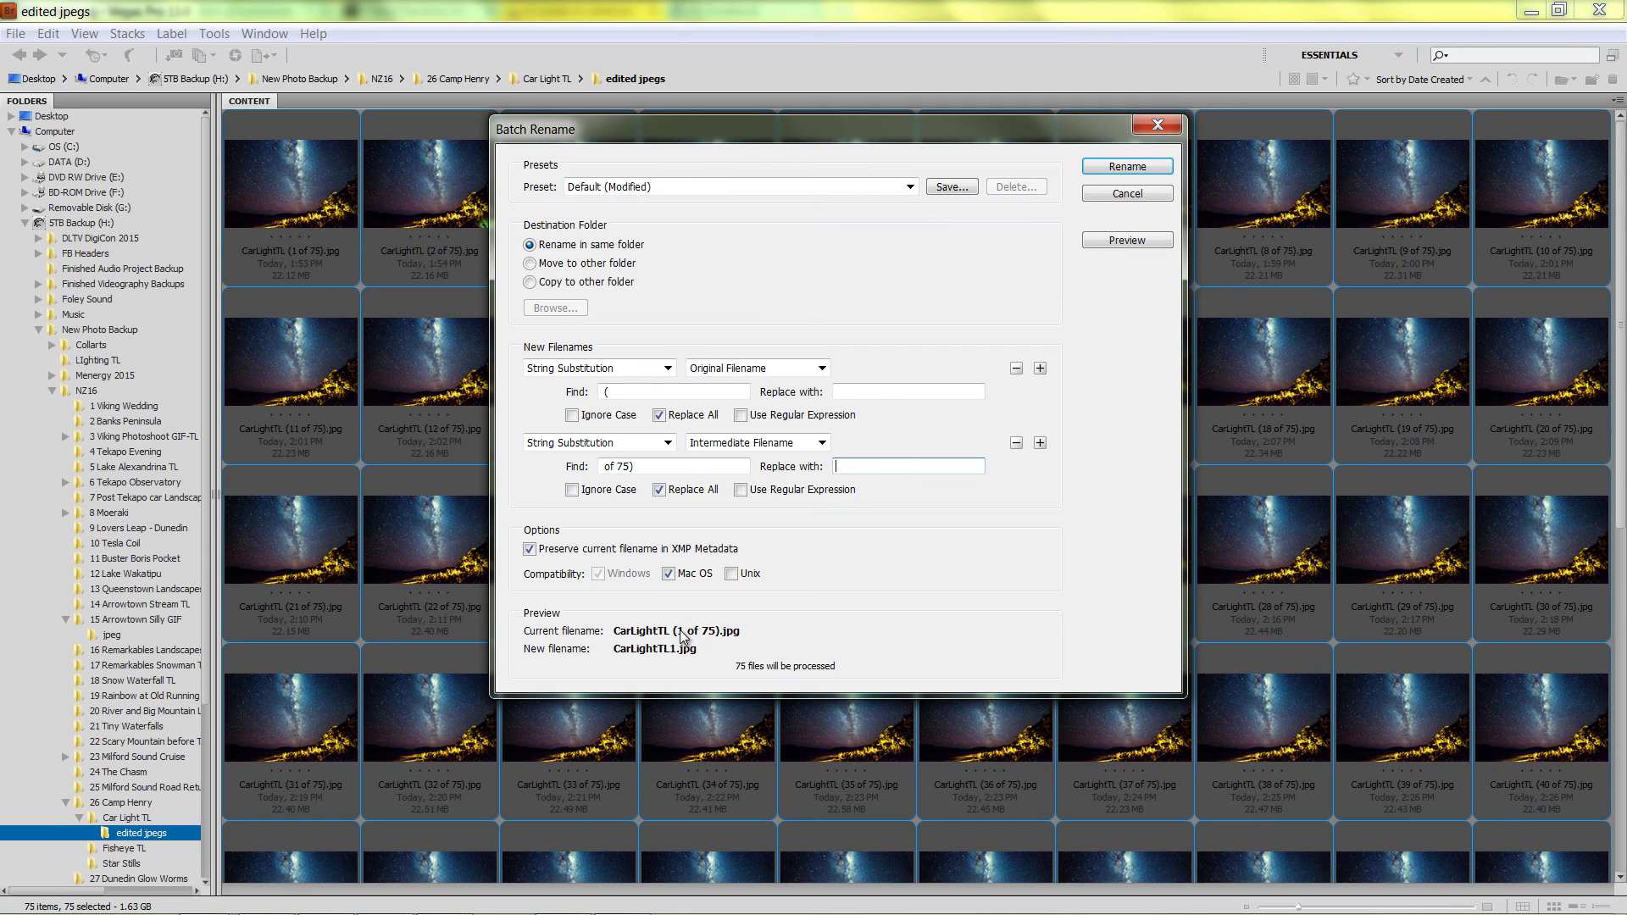
Preview the new CarLightTL1–CarLightTL75 names, then run the batch rename on all 75 files
{"action": "left_click", "coordinate": [1126, 241]}
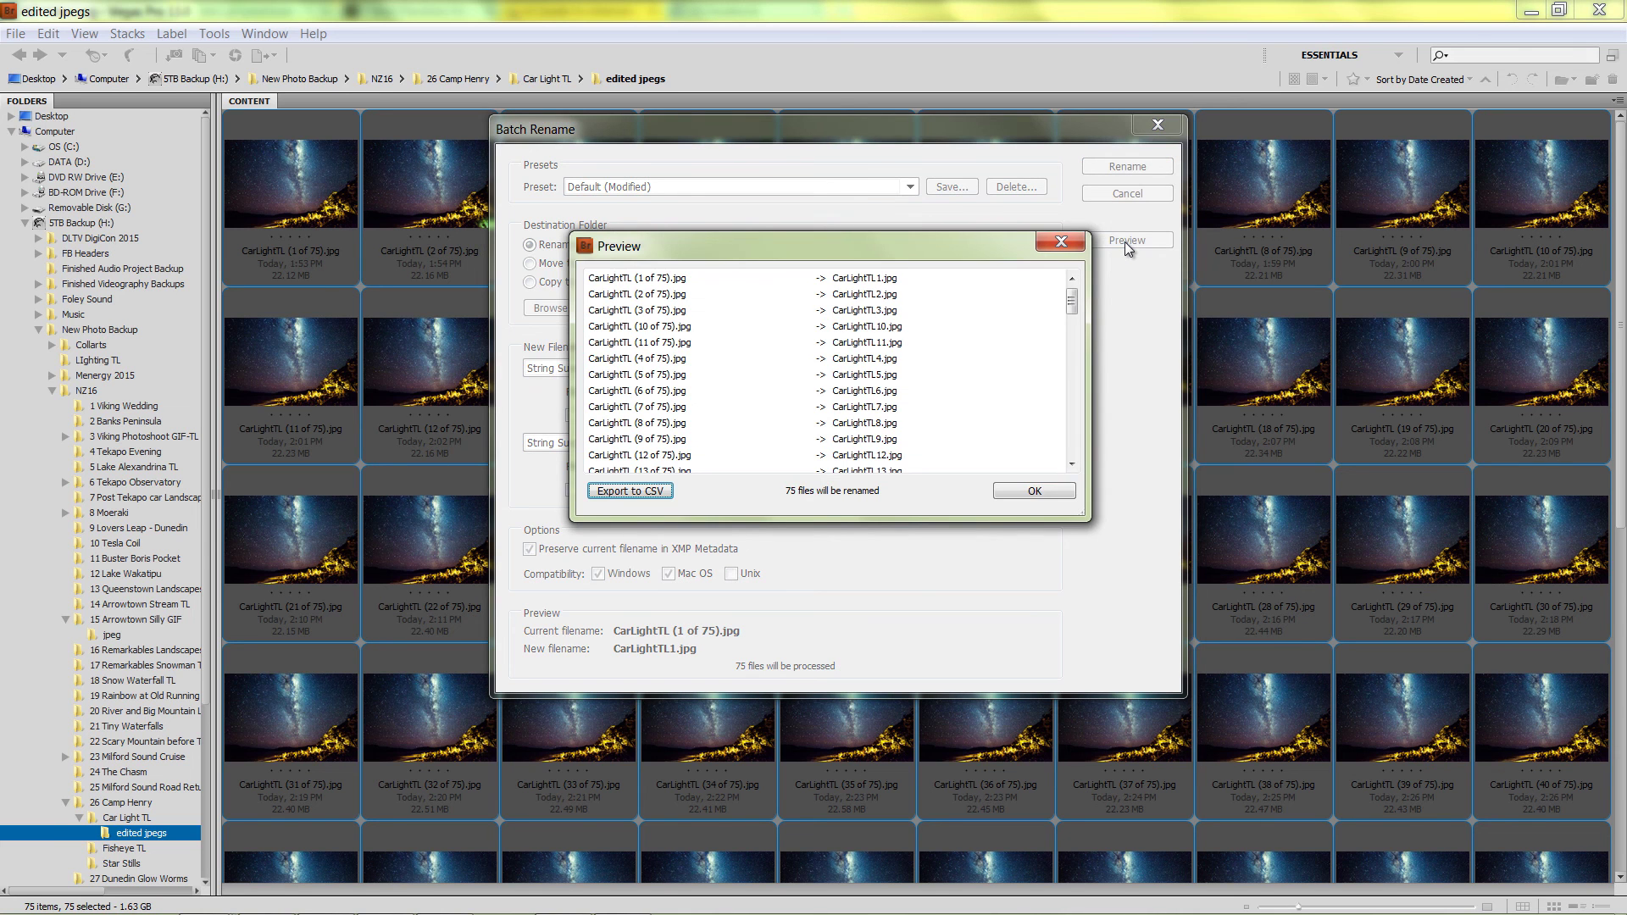
{"action": "mouse_move", "coordinate": [1073, 298]}
{"action": "left_mouse_down"}
{"action": "mouse_move", "coordinate": [1074, 409]}
{"action": "mouse_move", "coordinate": [1065, 282]}
{"action": "left_mouse_up"}
{"action": "left_click", "coordinate": [1037, 488]}
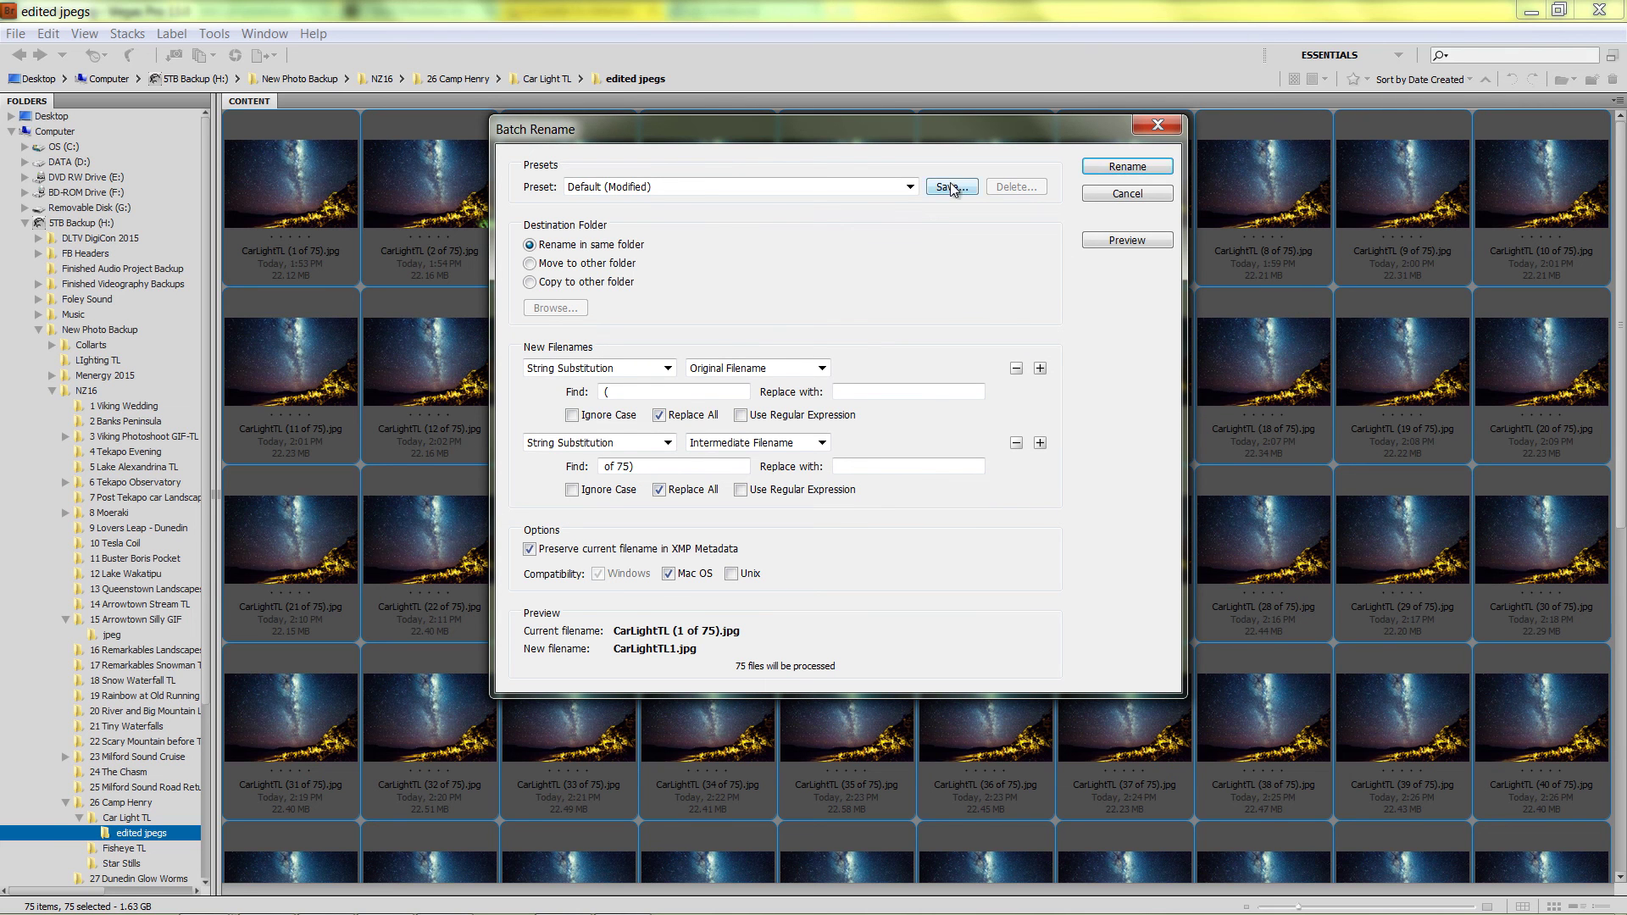
{"action": "left_click", "coordinate": [1111, 168]}
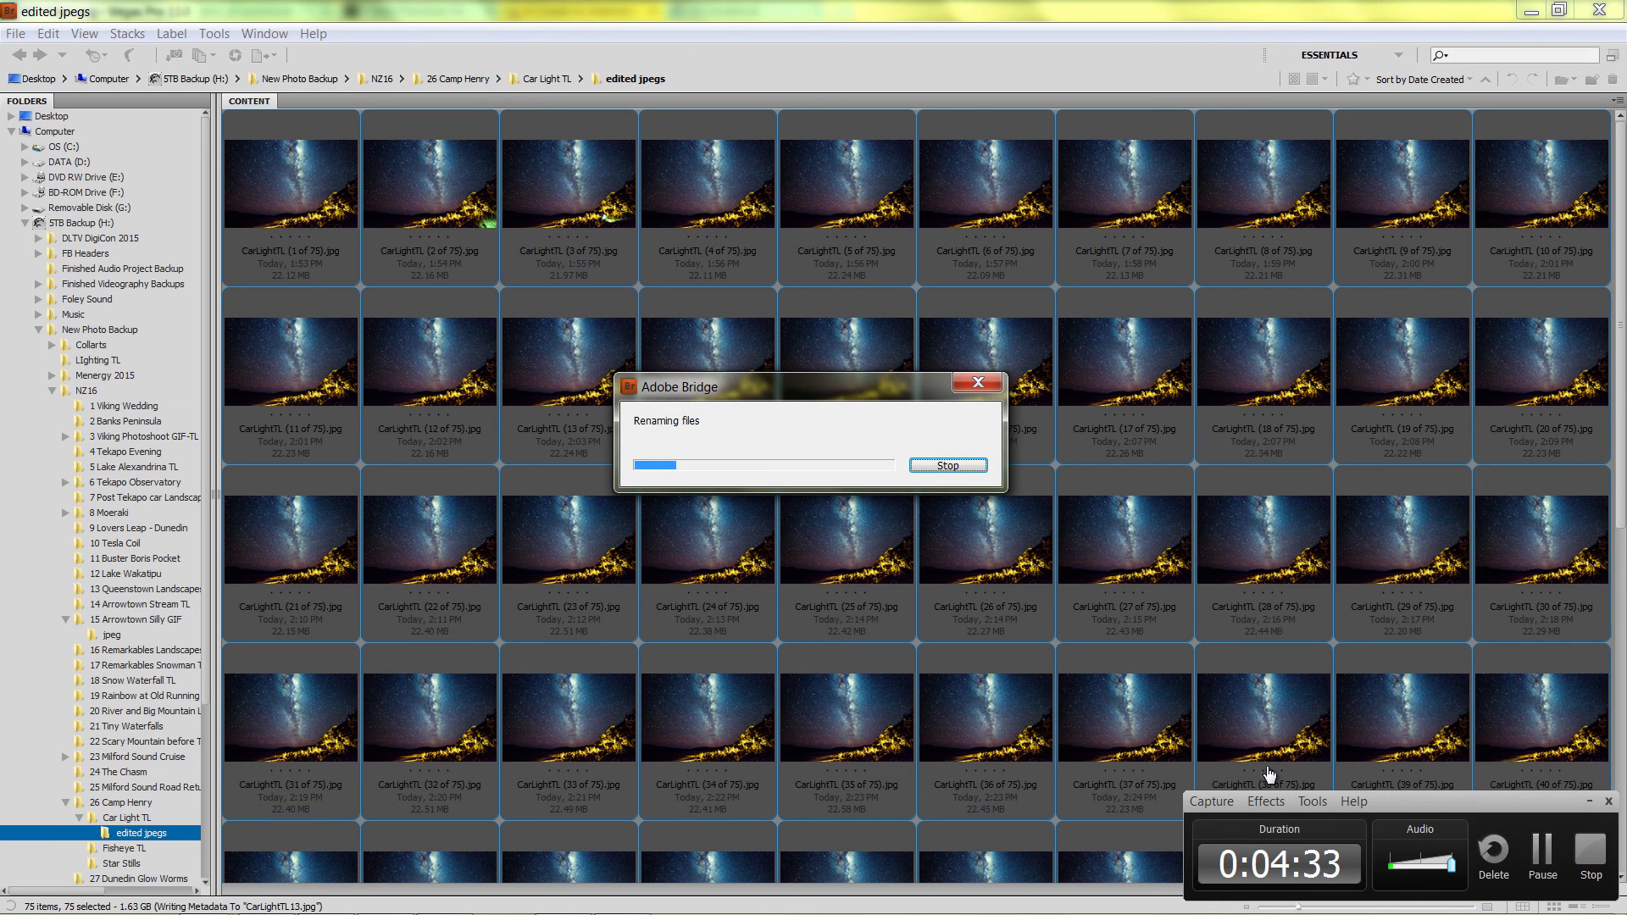
{"action": "left_click", "coordinate": [1543, 860]}
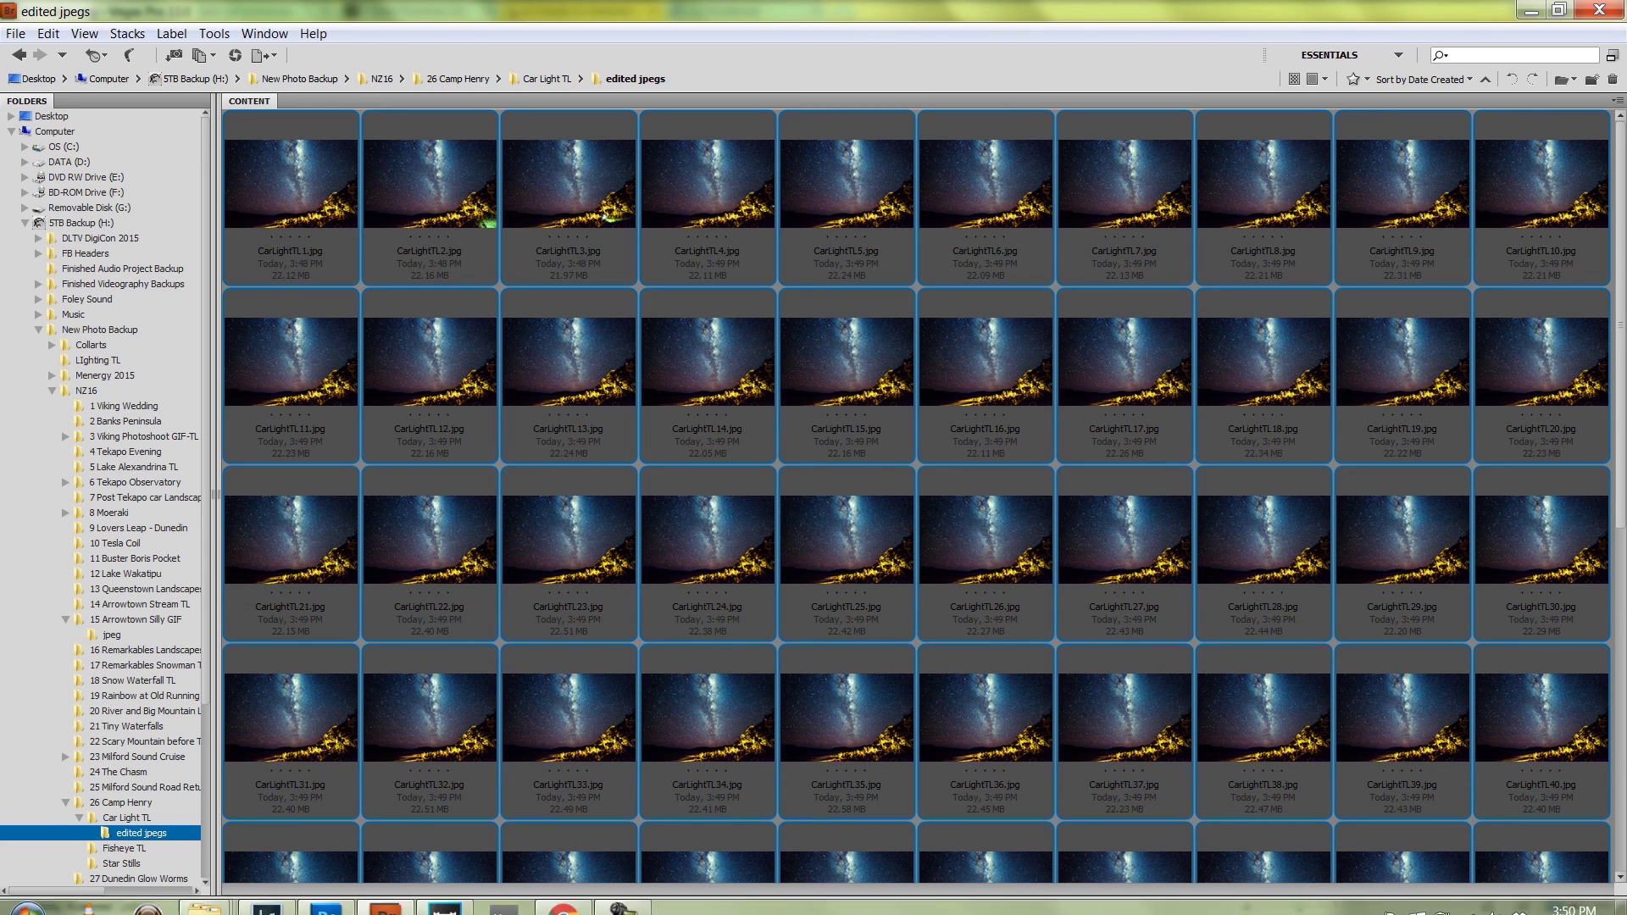
Back in Vegas Pro, open the Import Media dialog
{"action": "left_click", "coordinate": [438, 903]}
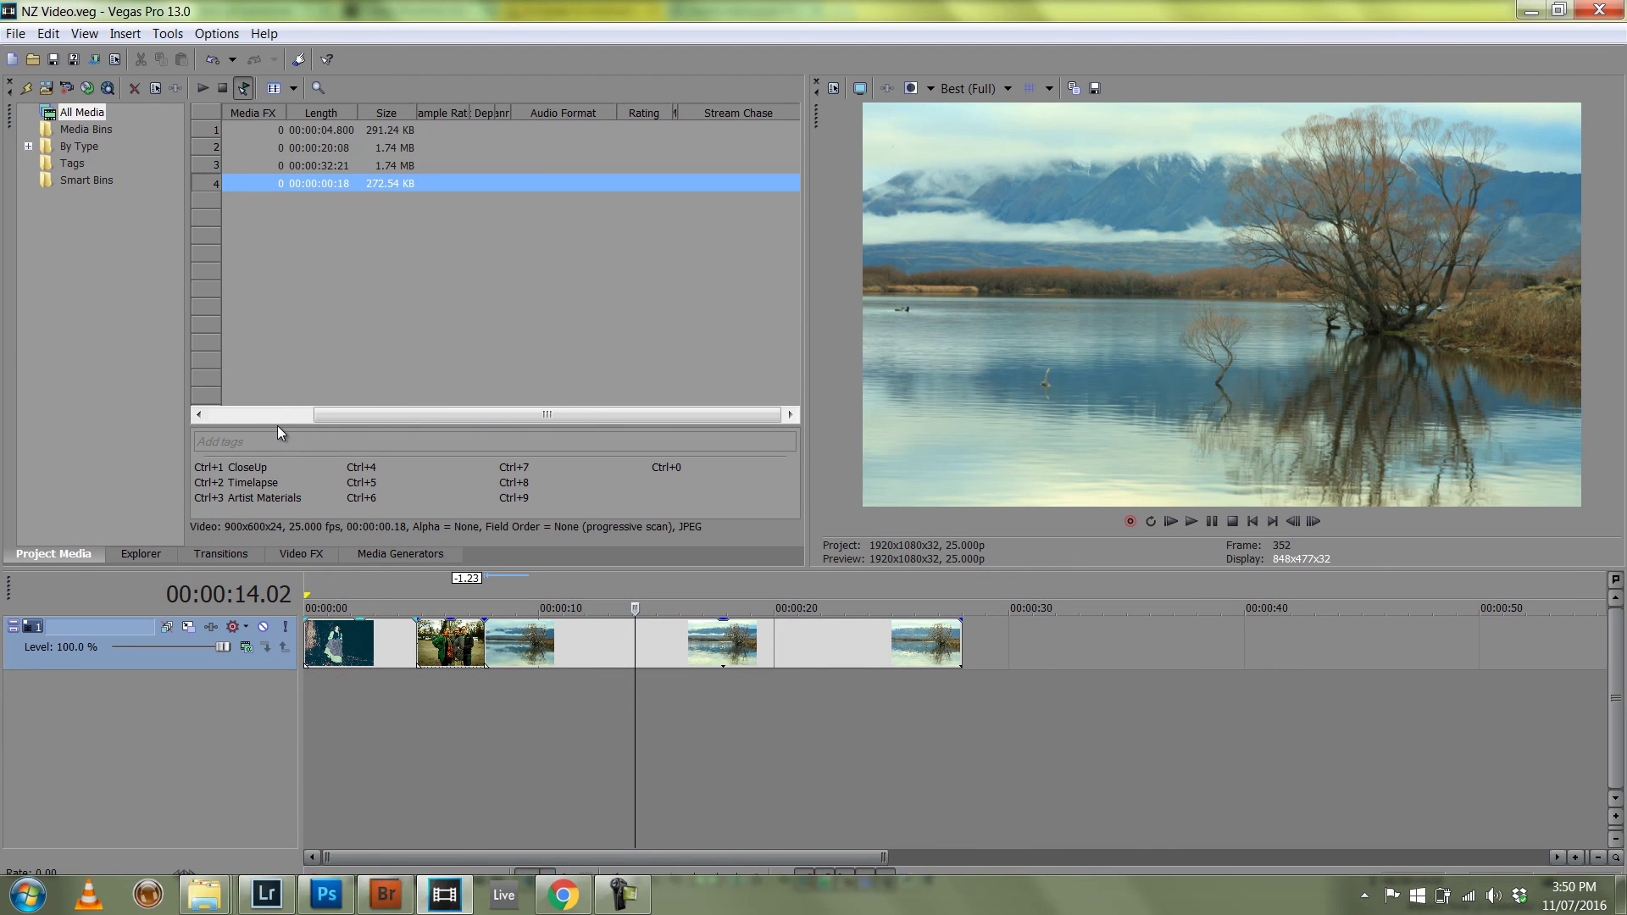
{"action": "left_click", "coordinate": [17, 35]}
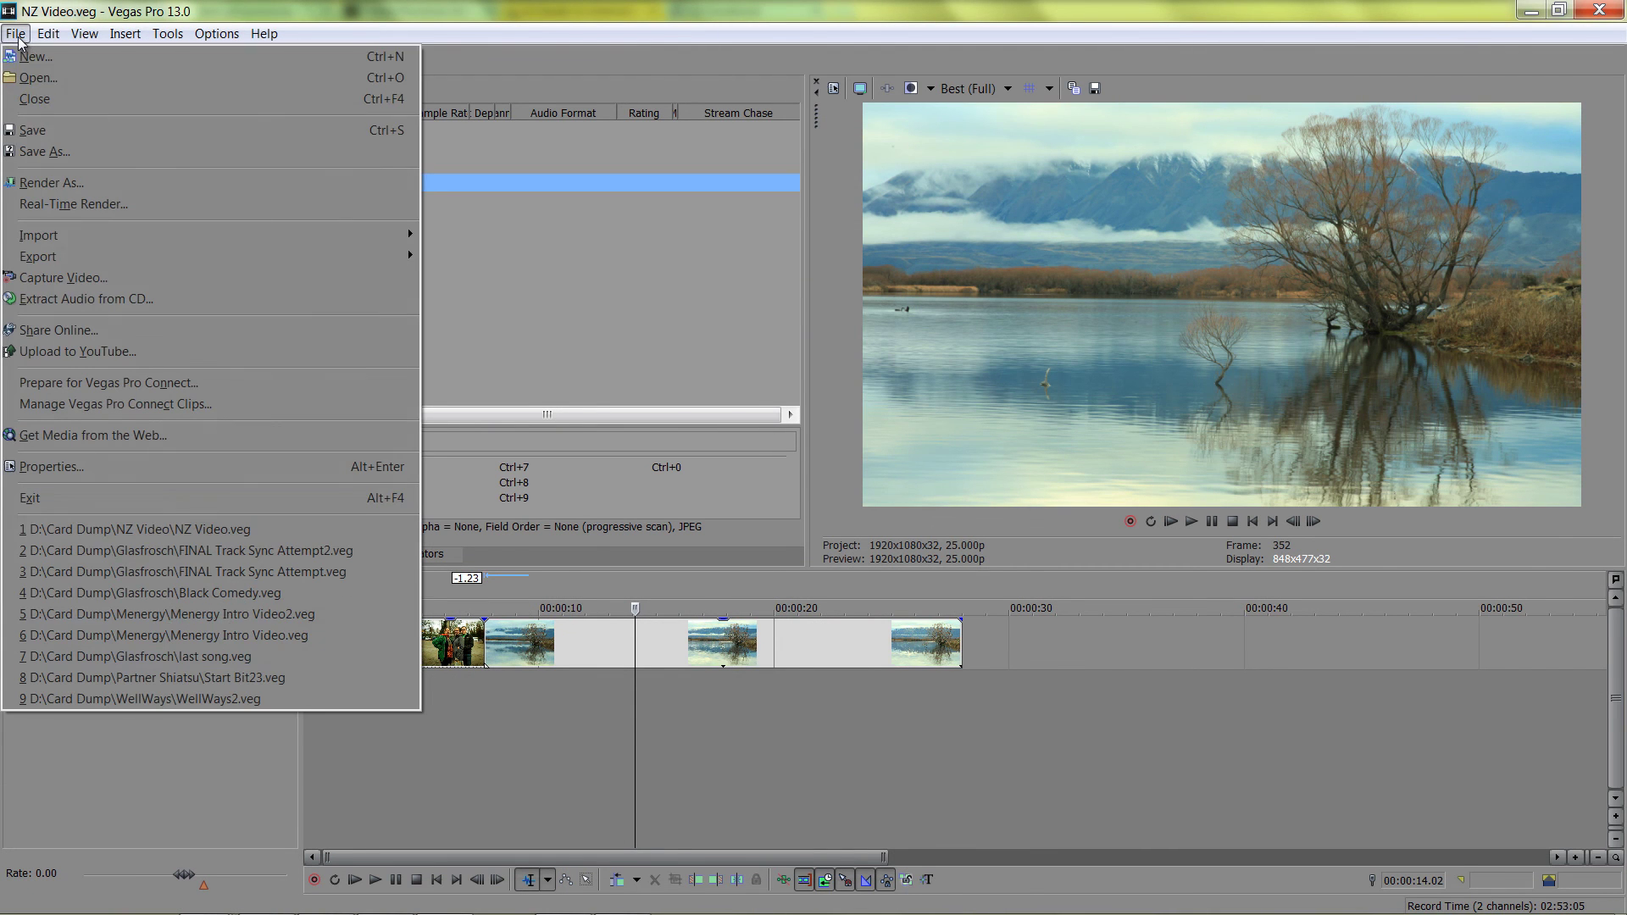
{"action": "mouse_move", "coordinate": [406, 237]}
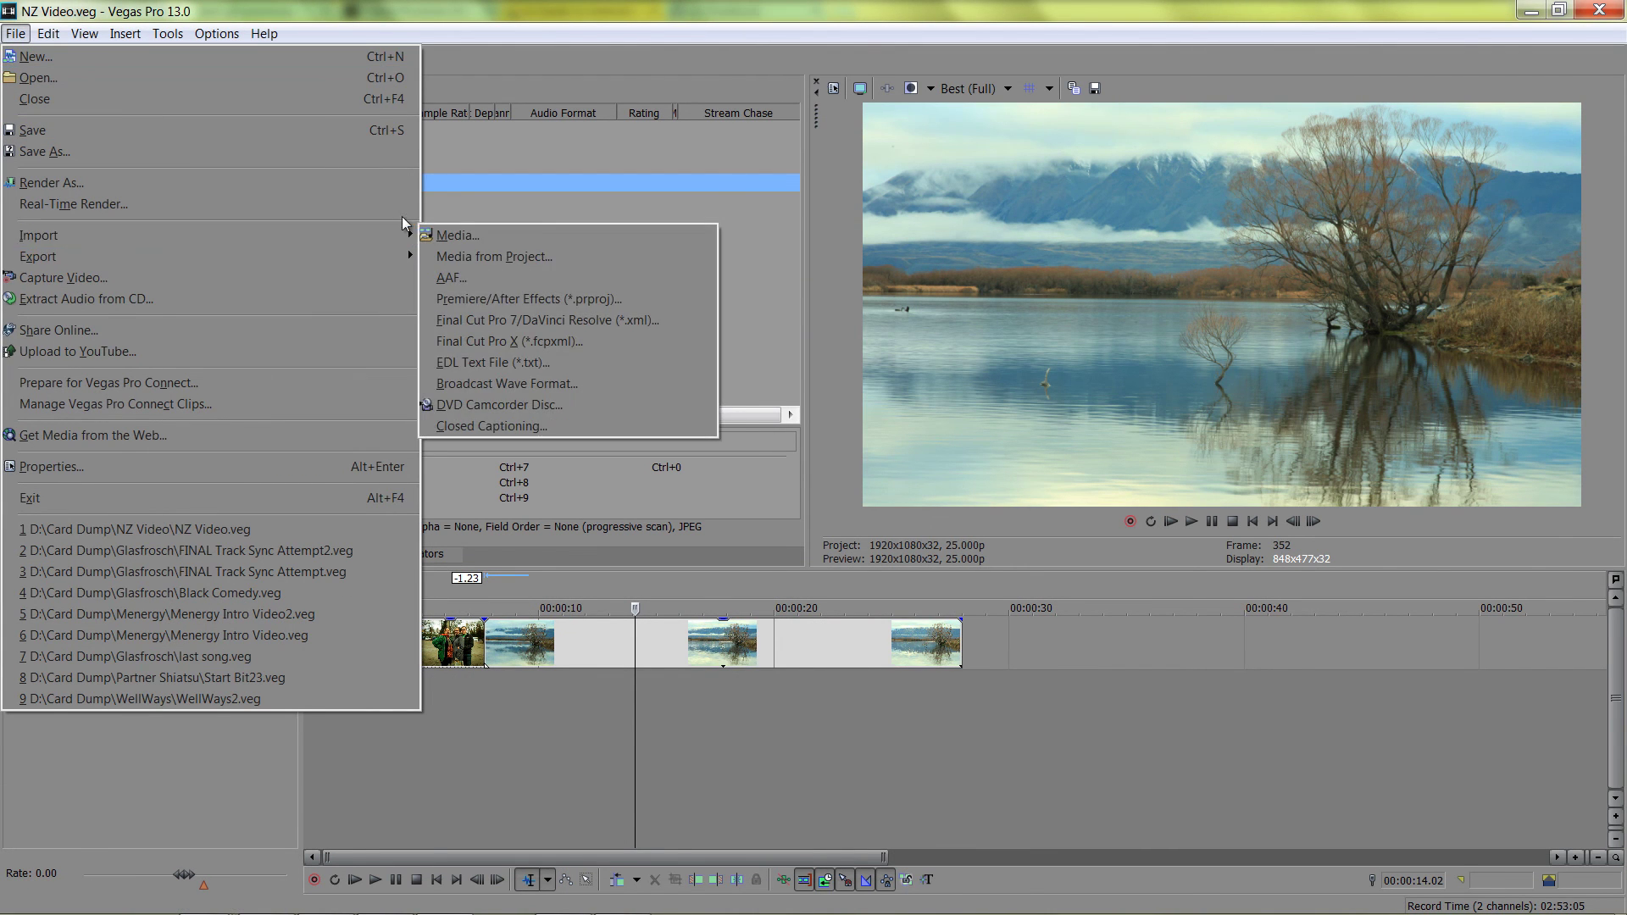
{"action": "left_click", "coordinate": [449, 244]}
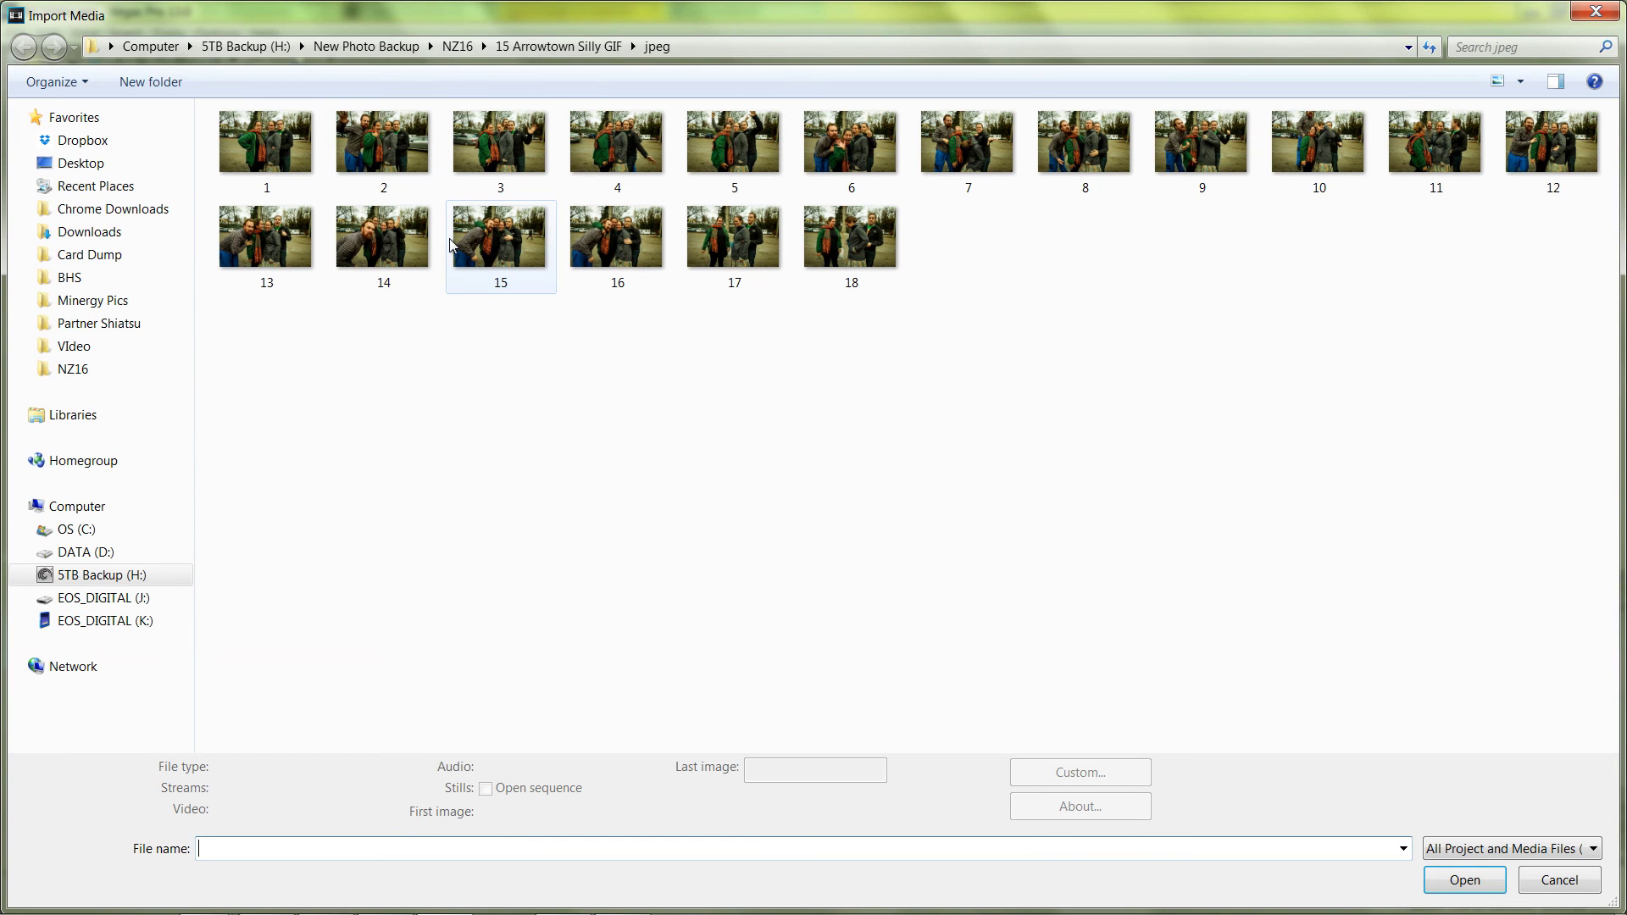
Import CarLightTL1 from Car Light TL > edited jpegs with Open sequence ticked
{"action": "left_click", "coordinate": [457, 46]}
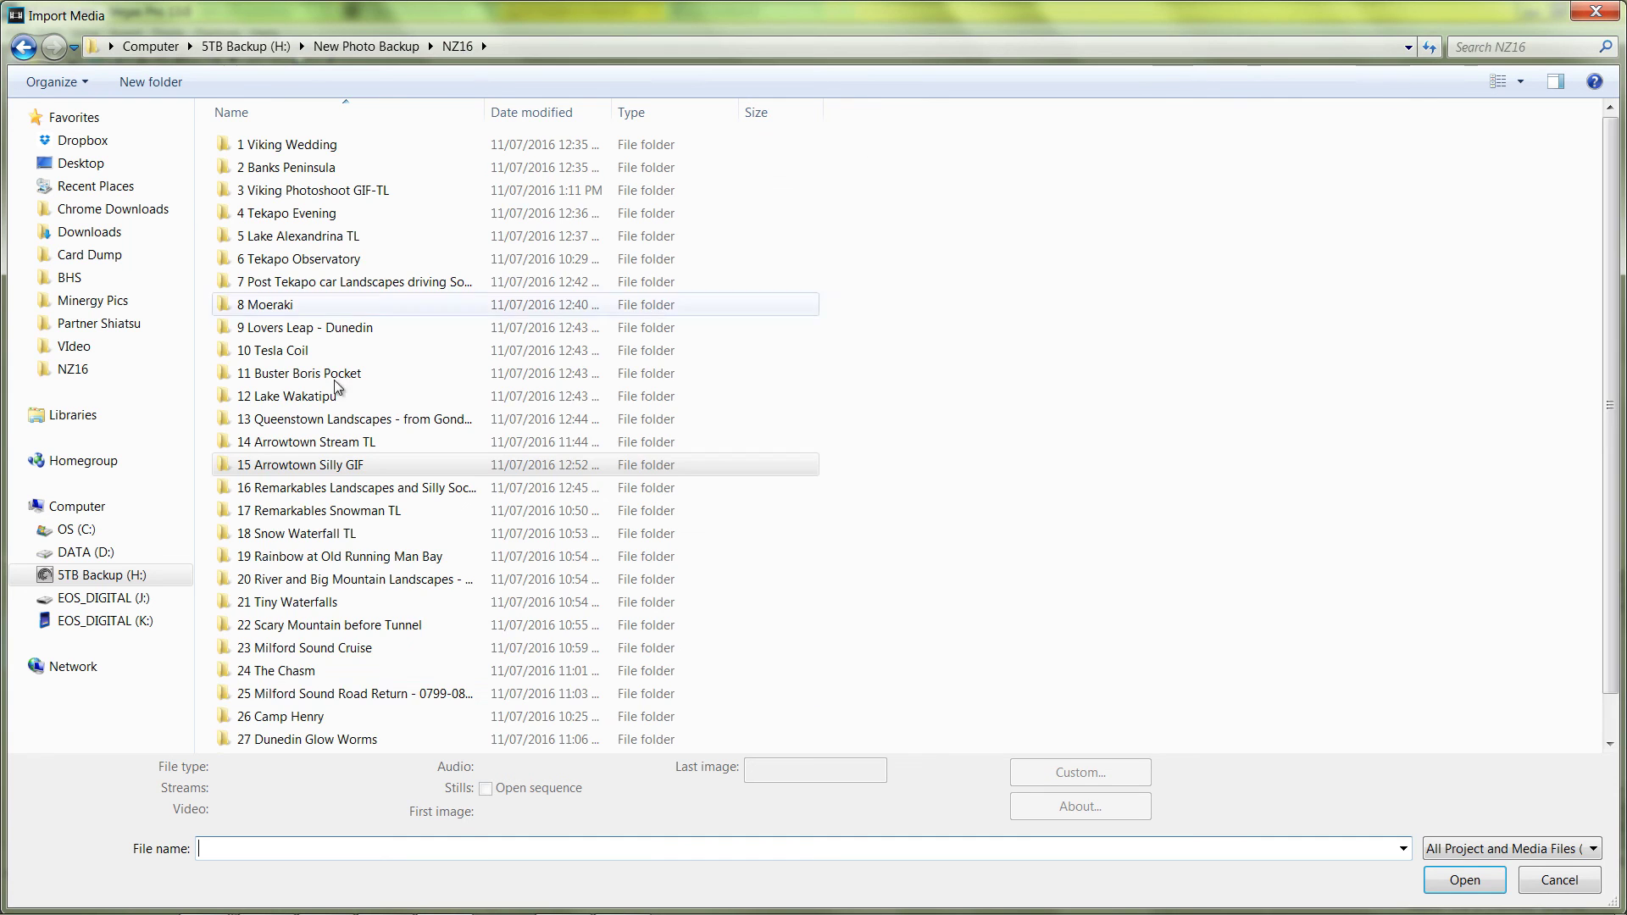
{"action": "double_click", "coordinate": [283, 717]}
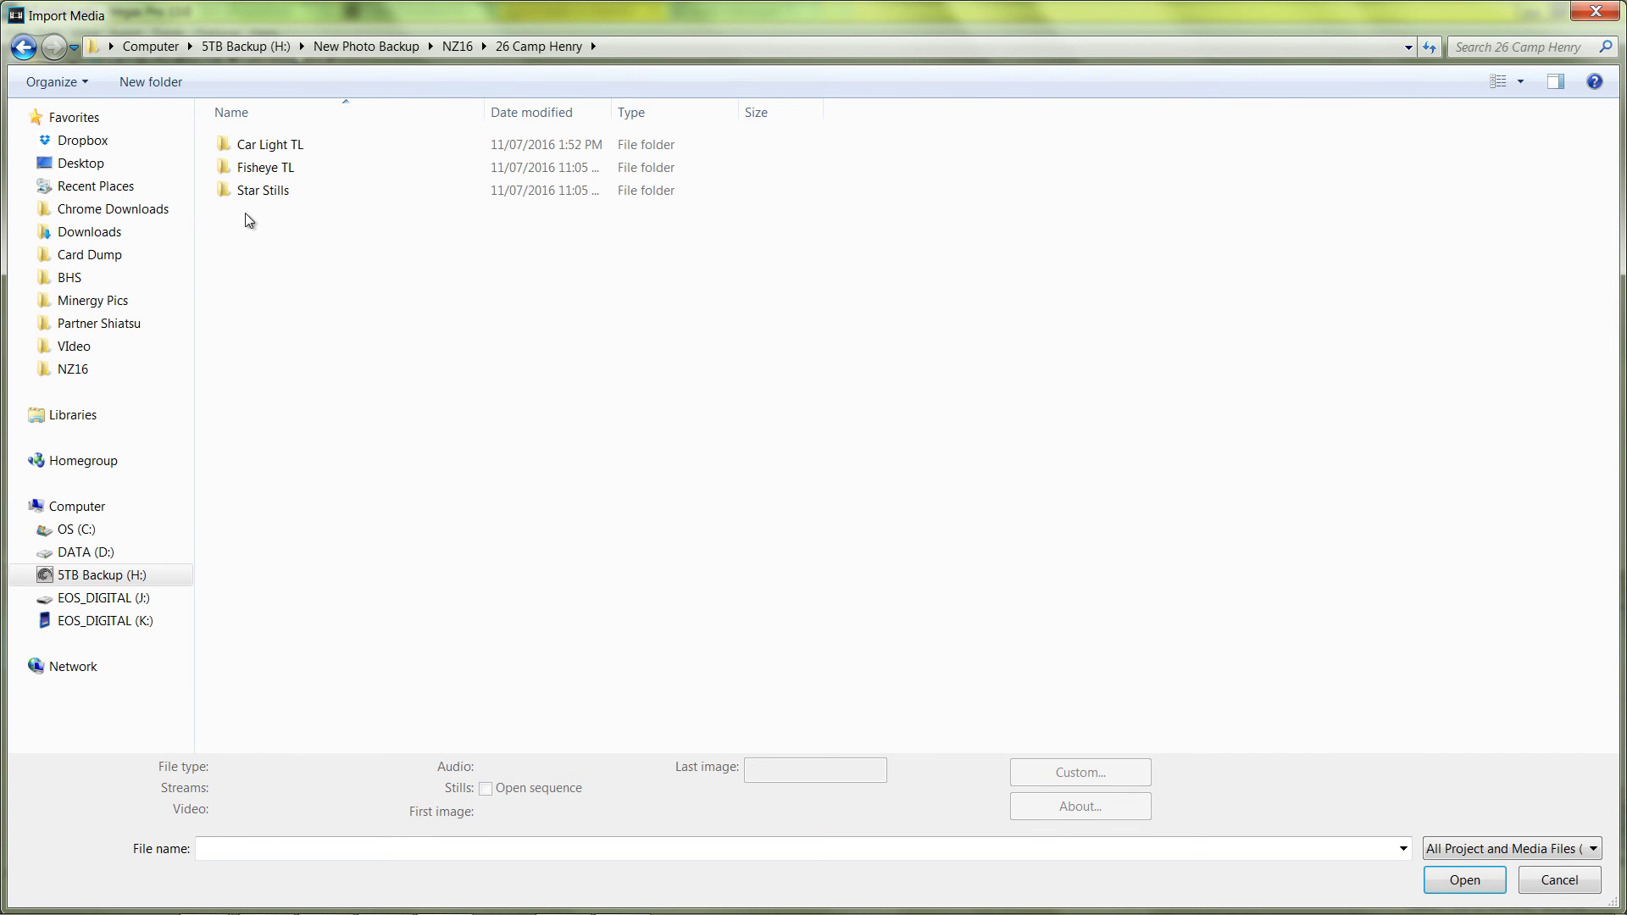
{"action": "double_click", "coordinate": [271, 146]}
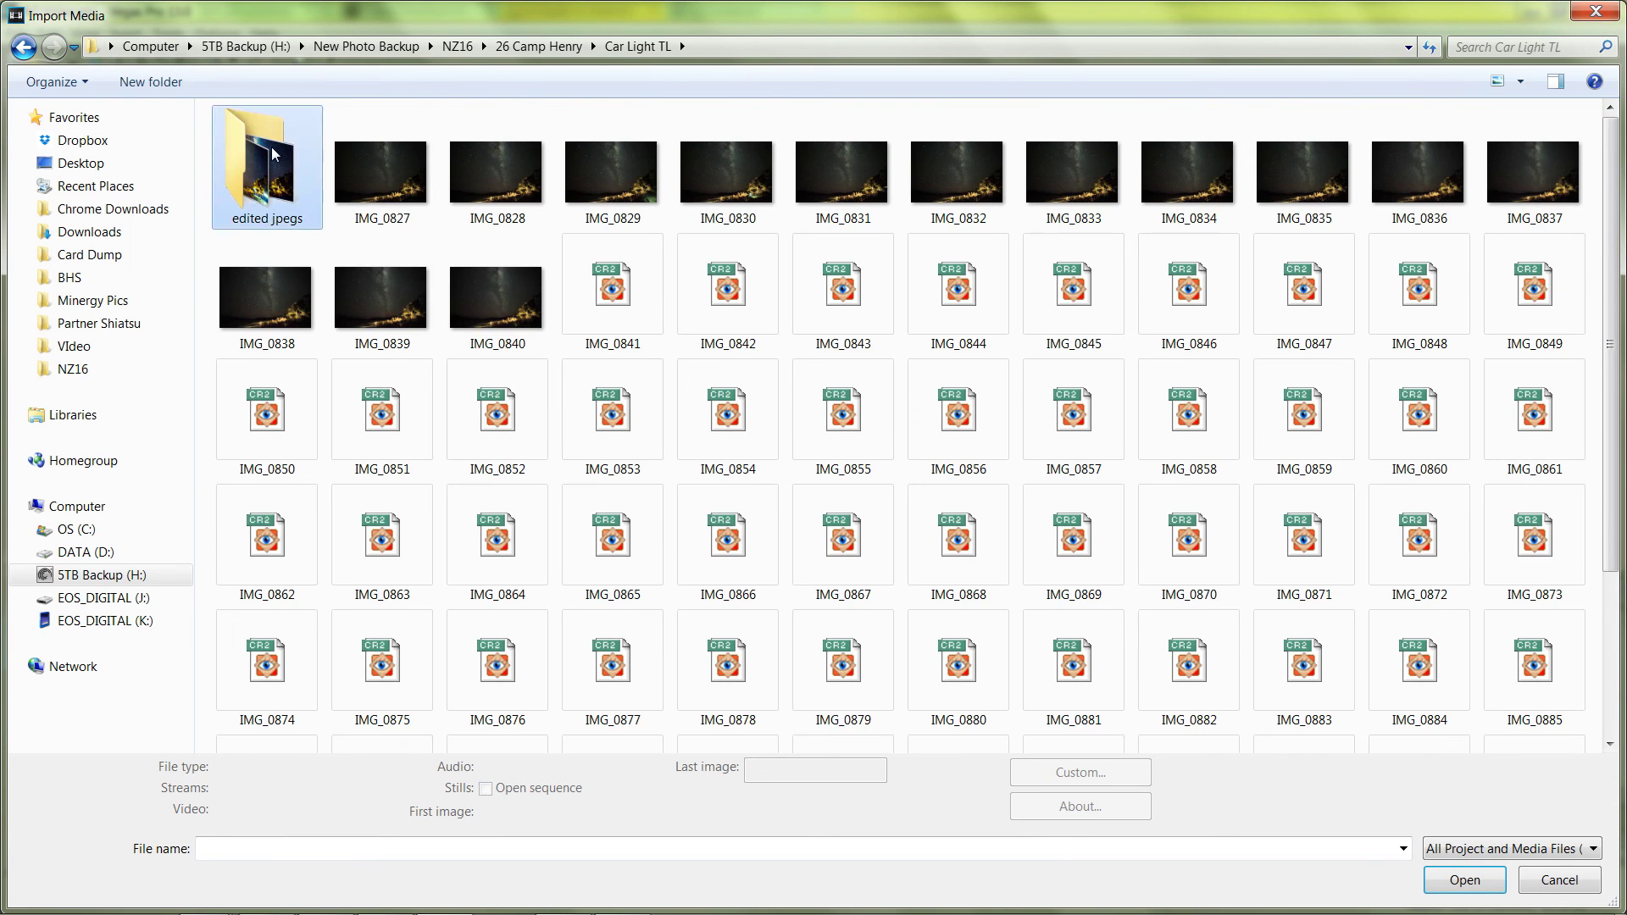
{"action": "double_click", "coordinate": [272, 152]}
{"action": "left_click", "coordinate": [272, 153]}
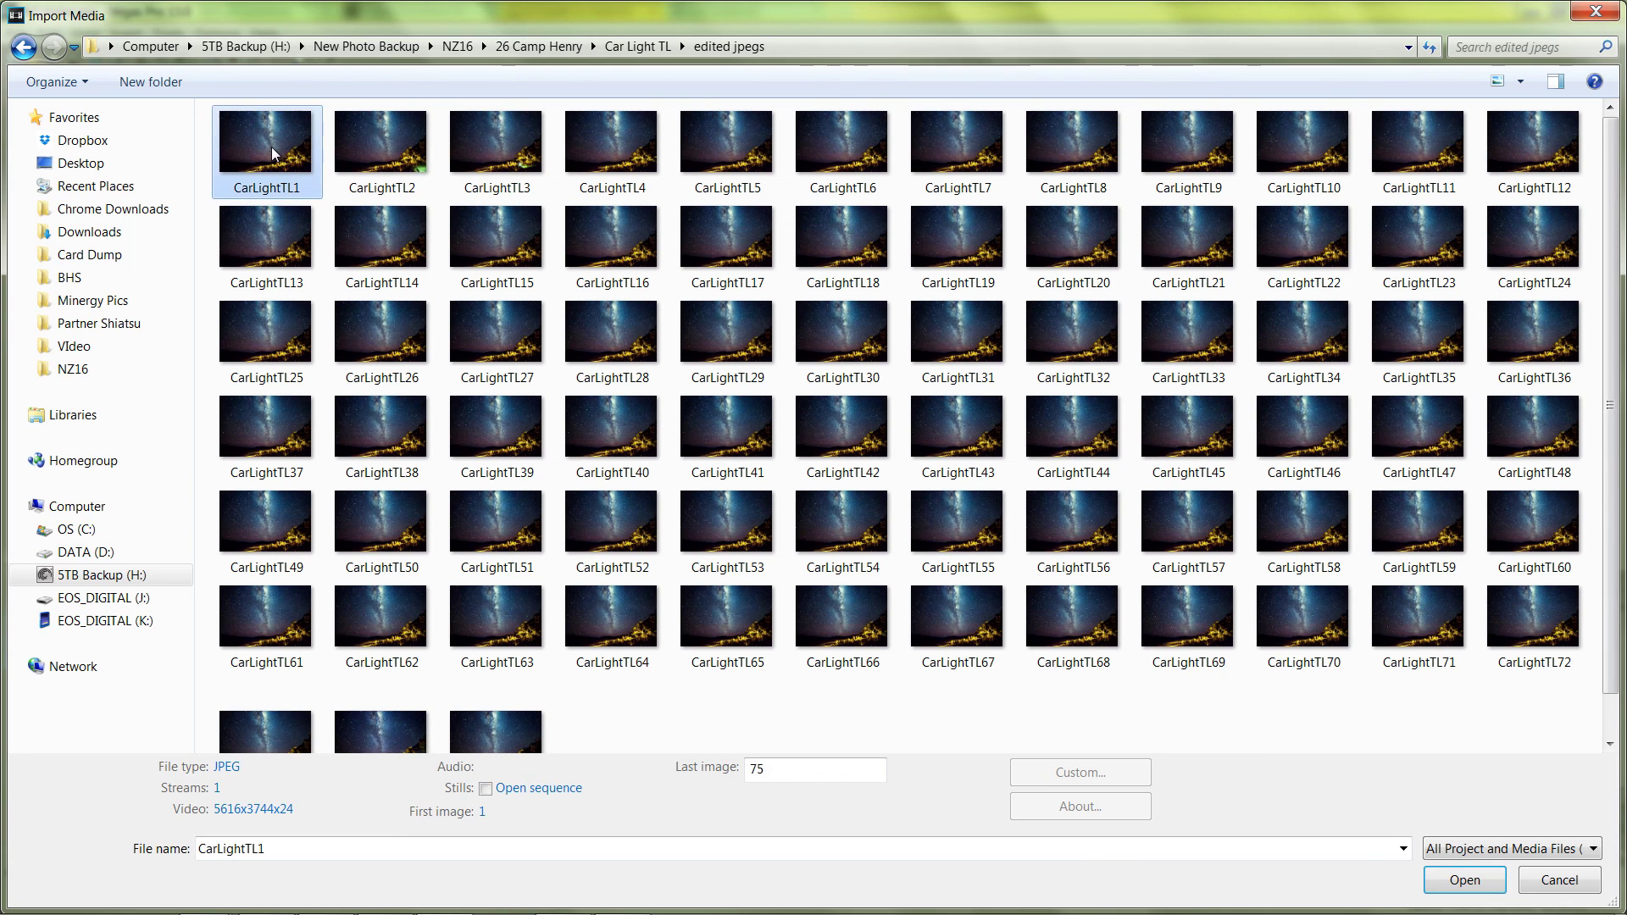
{"action": "left_click", "coordinate": [491, 796]}
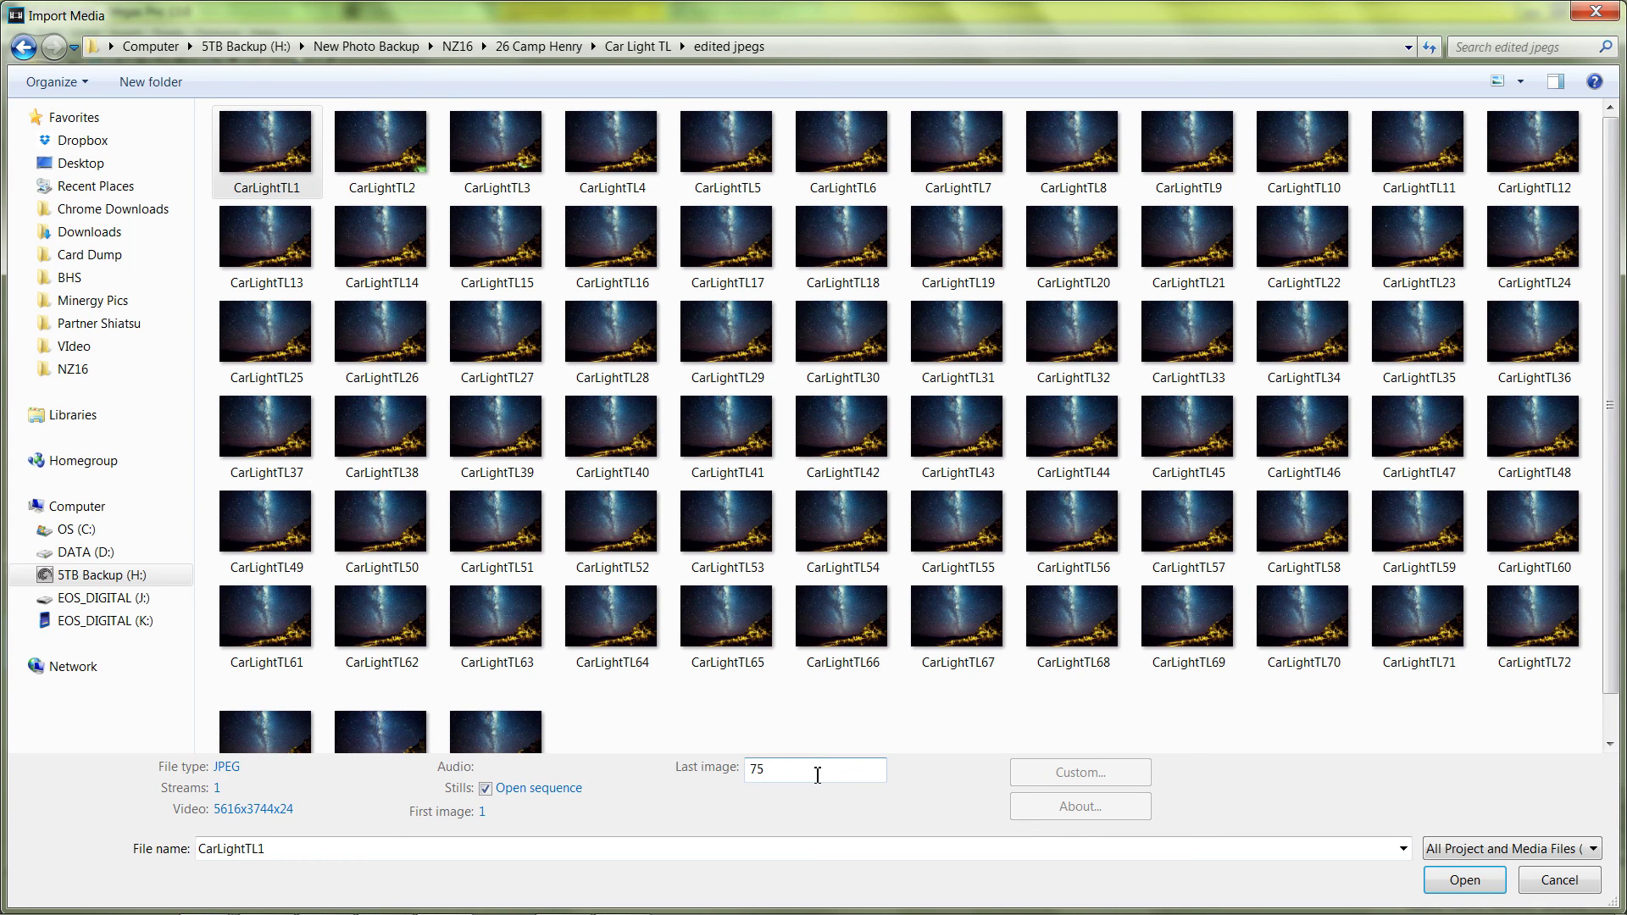
{"action": "left_click", "coordinate": [1444, 882]}
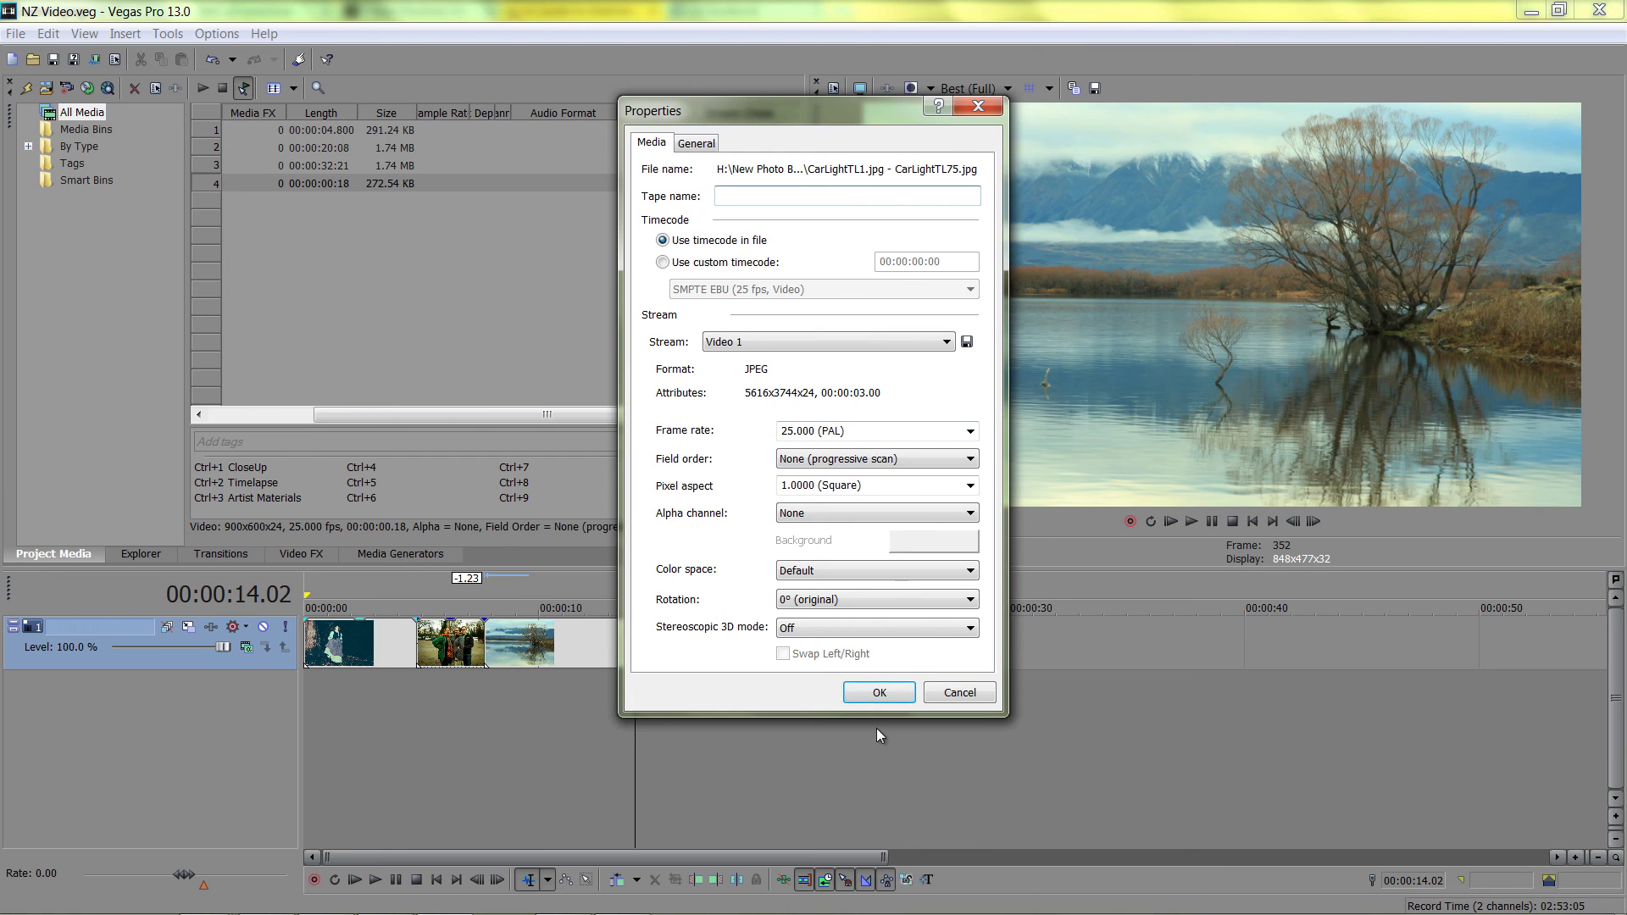
Accept the sequence properties, place it at the timeline end, enlarge the preview and play it
{"action": "left_click", "coordinate": [880, 694]}
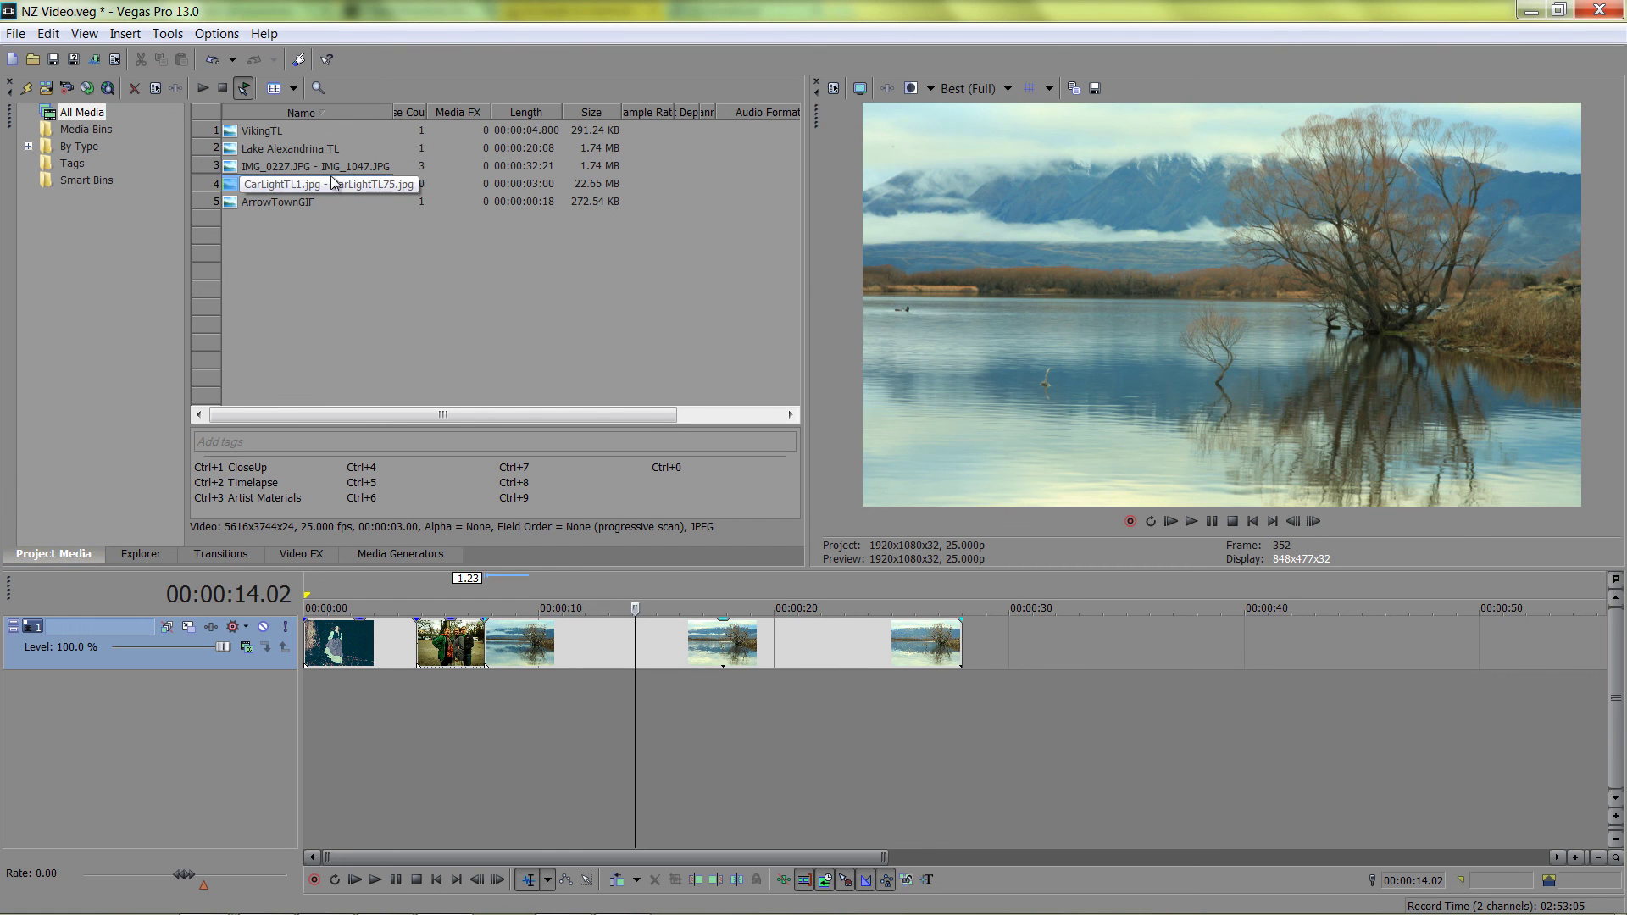
{"action": "left_click_drag", "start_coordinate": [322, 184], "coordinate": [974, 648]}
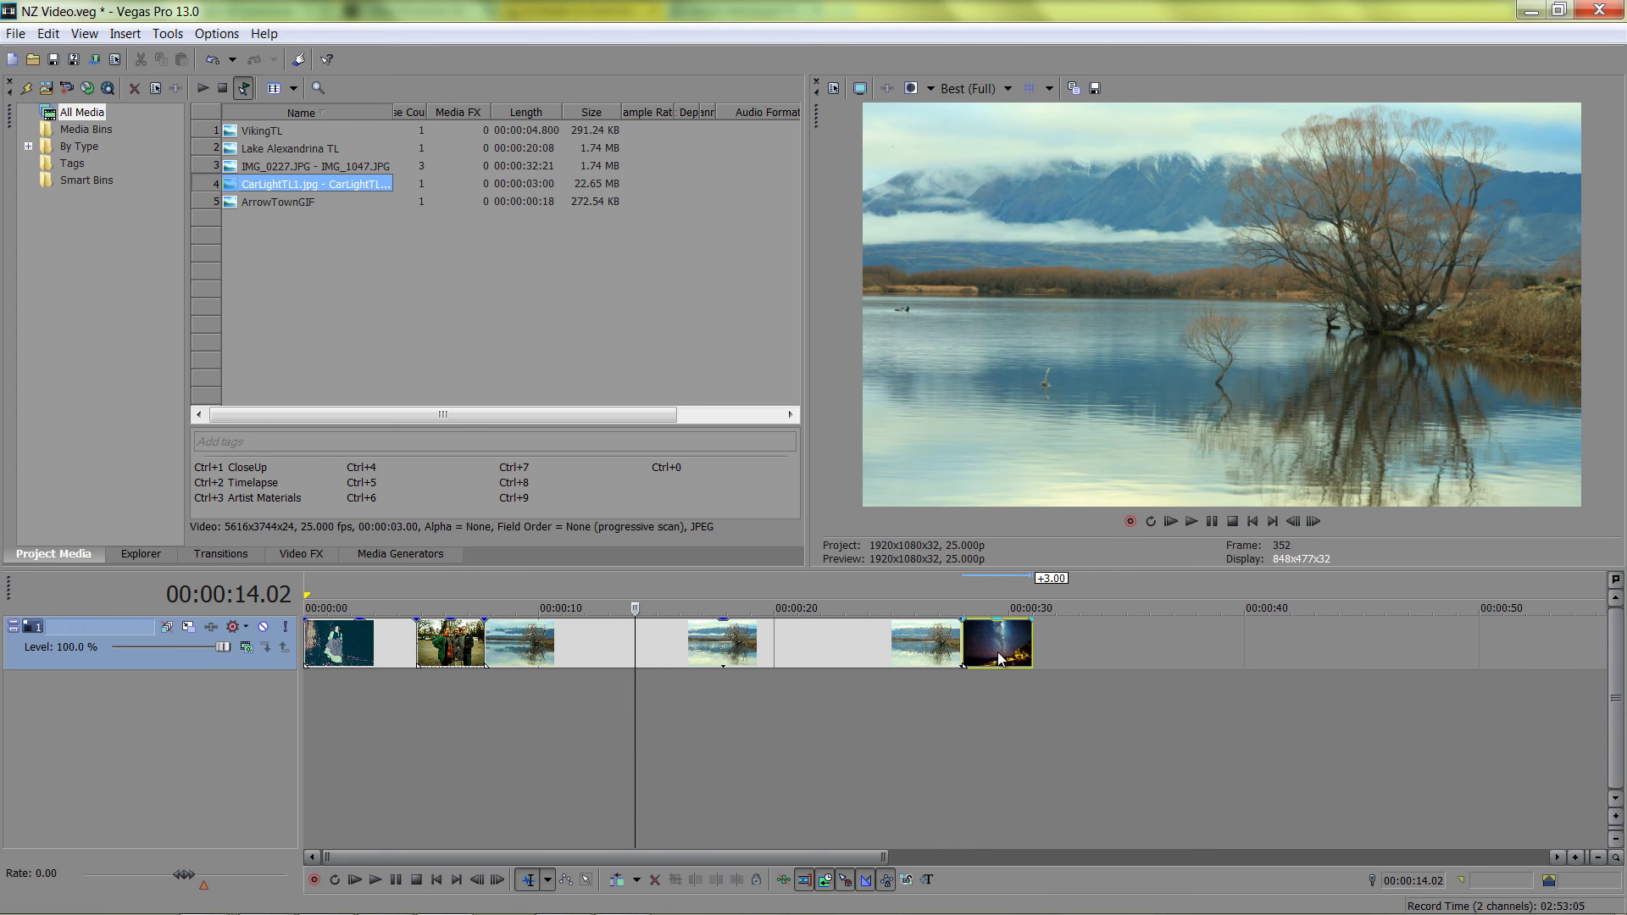
{"action": "left_click", "coordinate": [998, 653]}
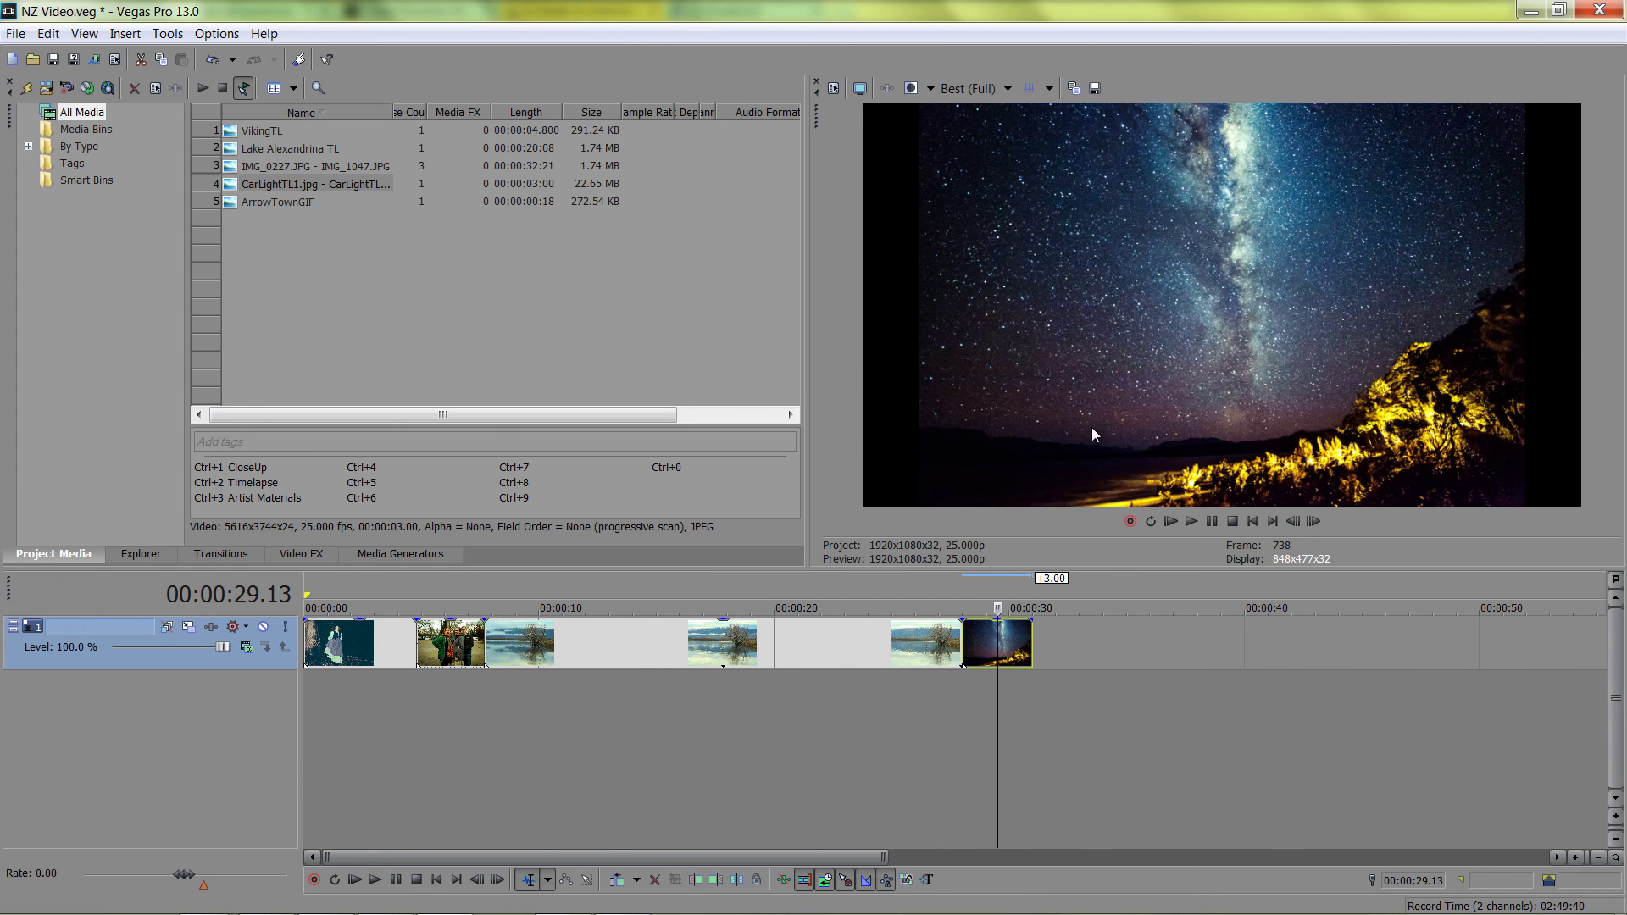
{"action": "left_click_drag", "start_coordinate": [1097, 586], "coordinate": [1096, 678]}
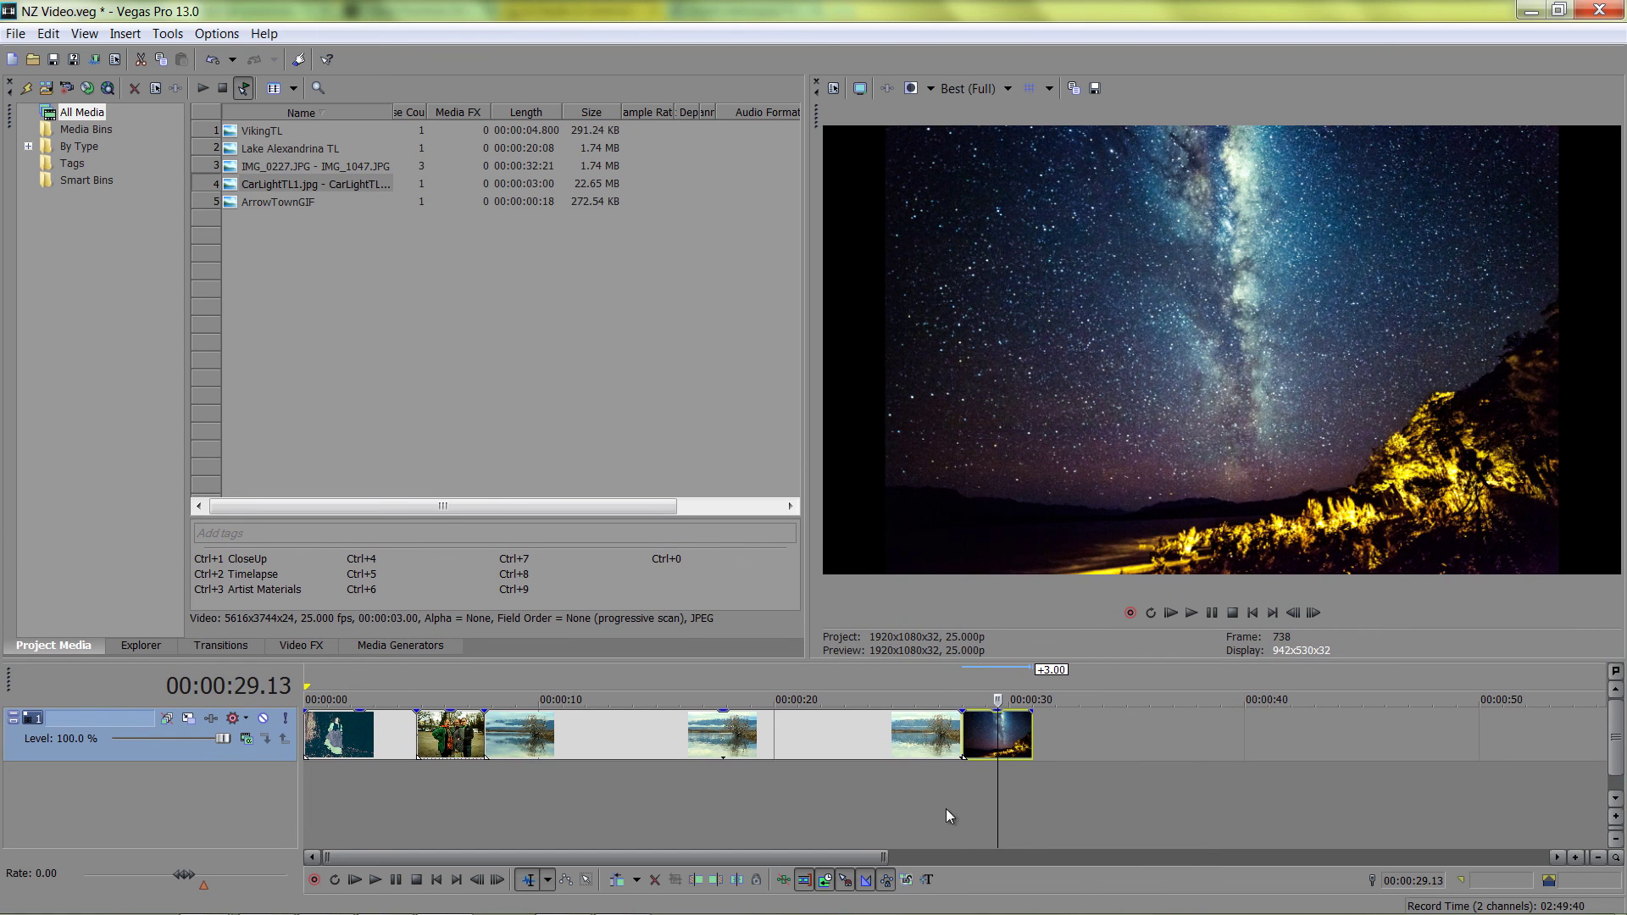
{"action": "left_click", "coordinate": [965, 733]}
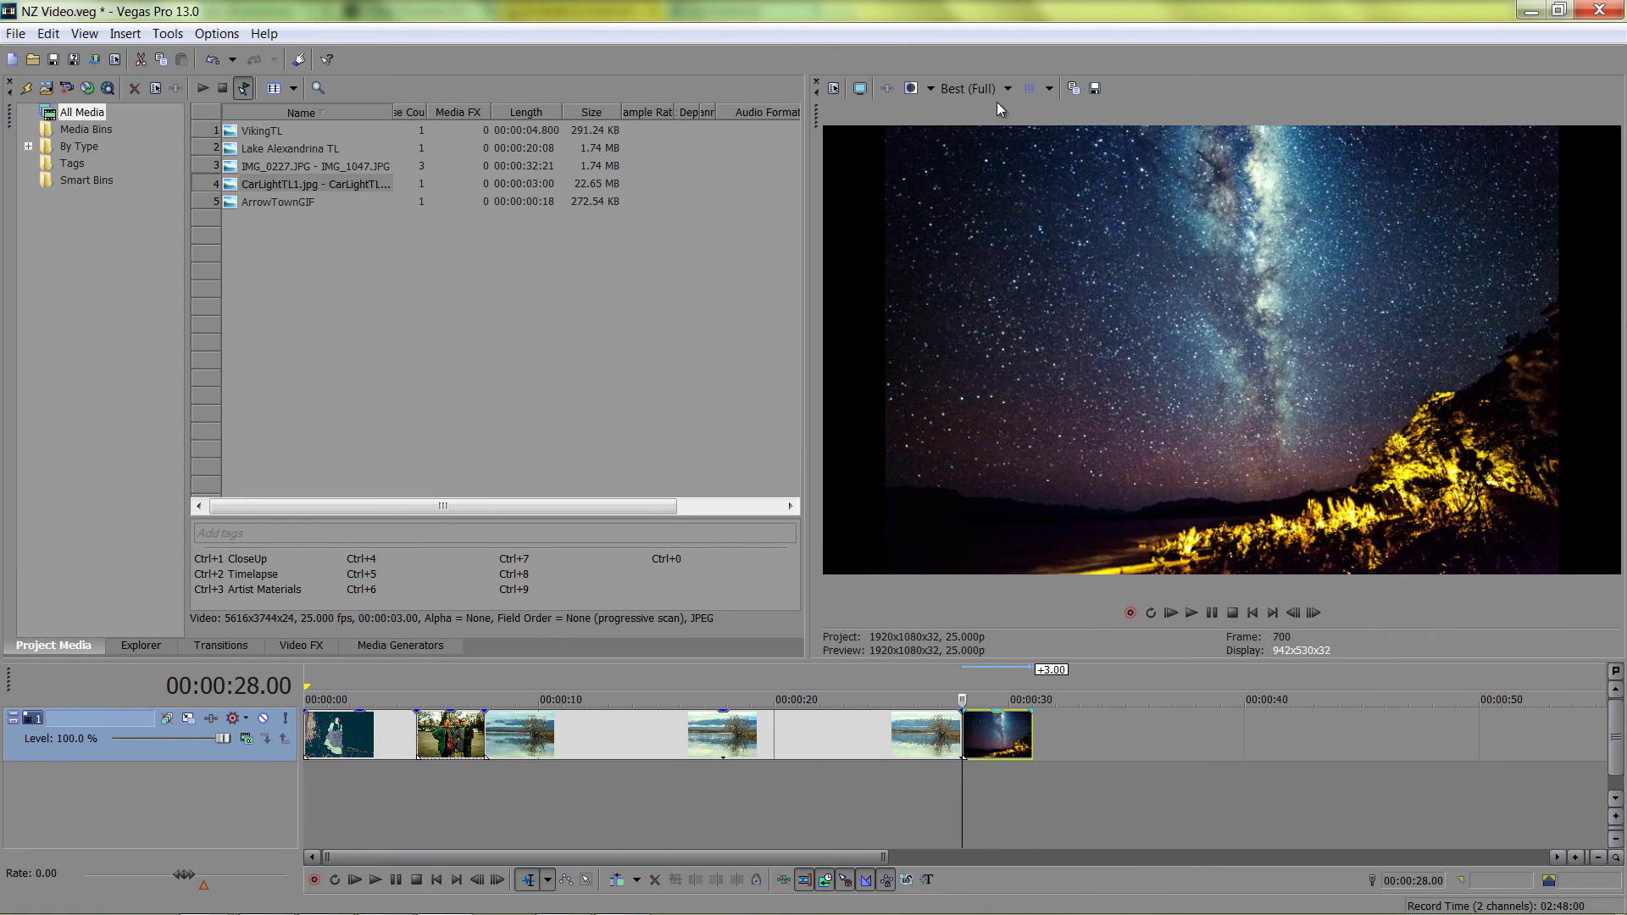
{"action": "left_click", "coordinate": [1192, 612]}
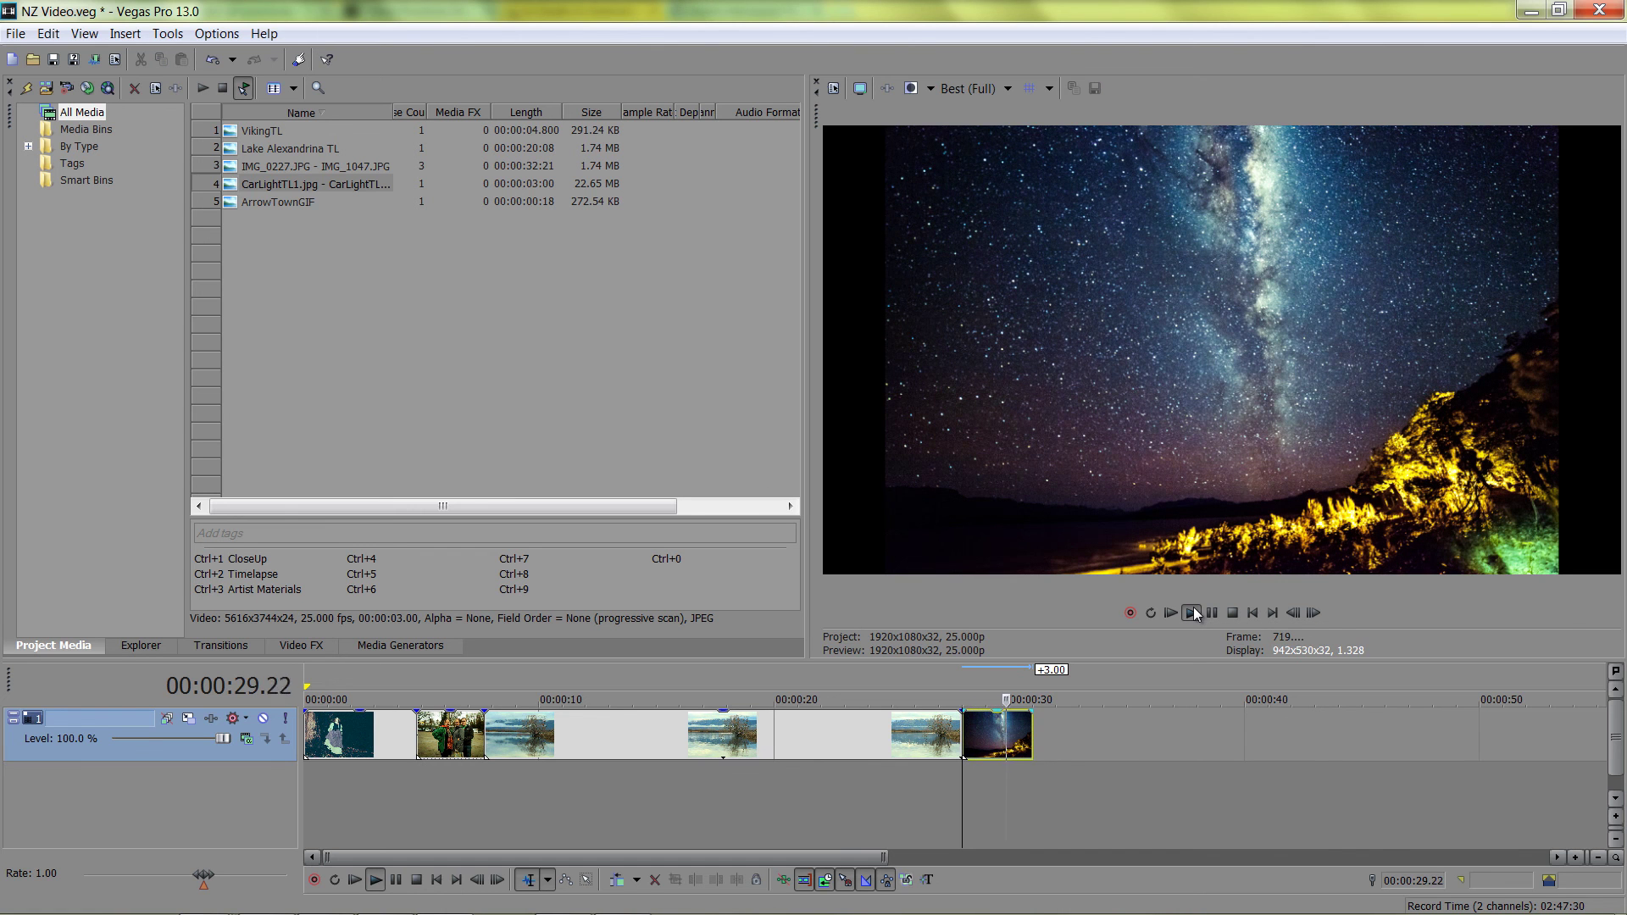
Set preview quality to Preview (Auto), replay the car-light clip, then select it
{"action": "left_click", "coordinate": [1006, 89]}
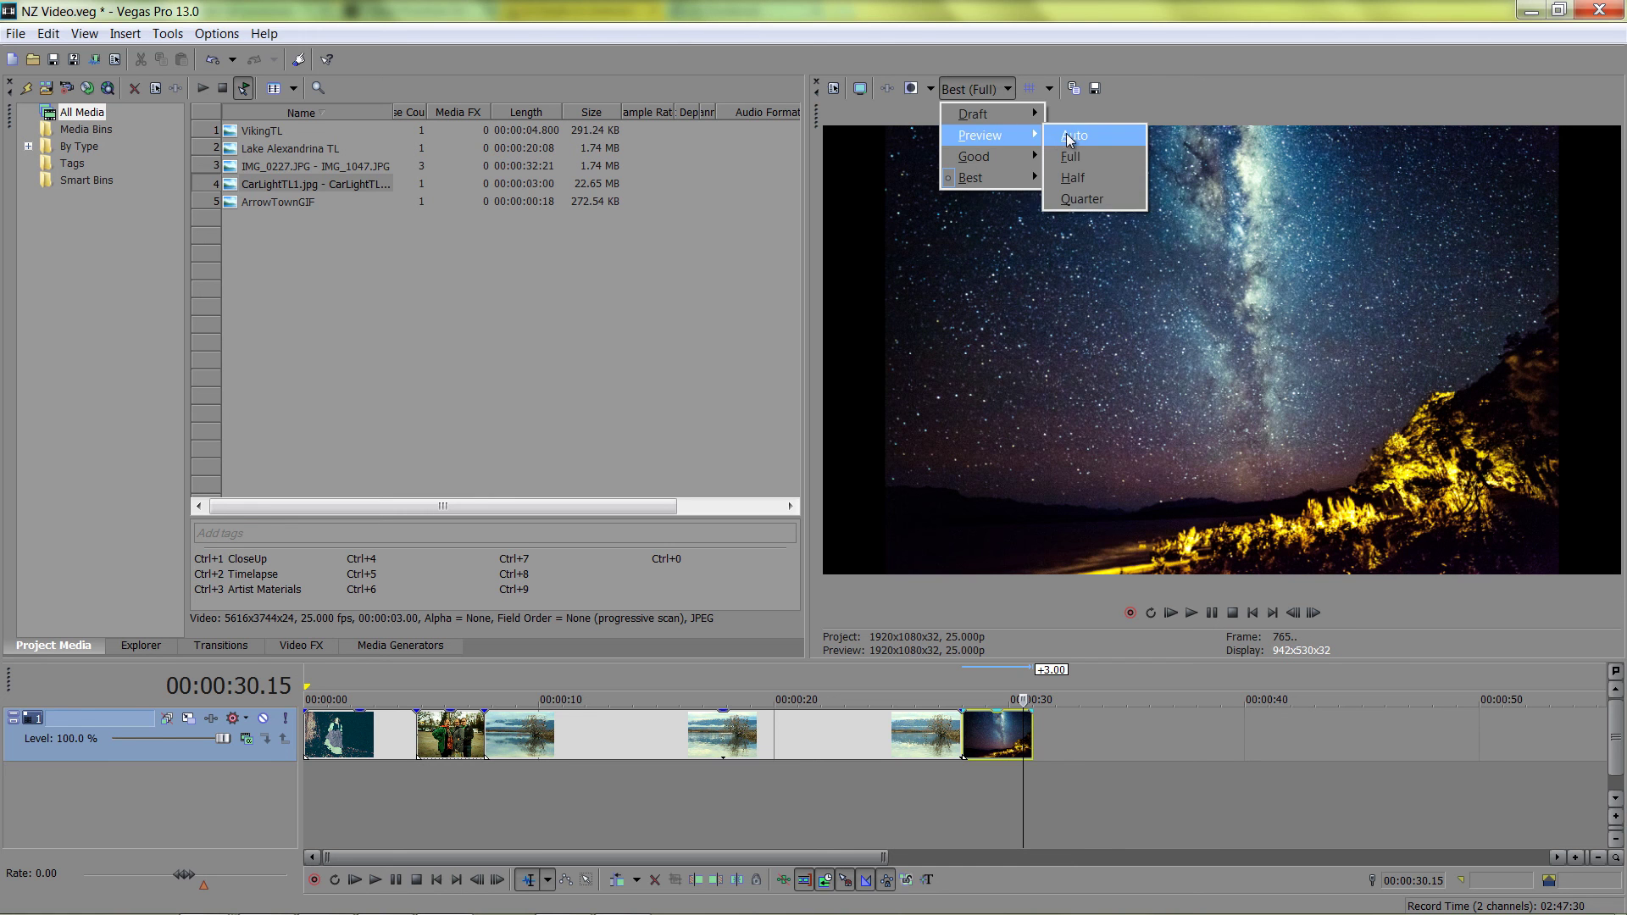
{"action": "key", "text": "Escape"}
{"action": "key", "text": "Escape"}
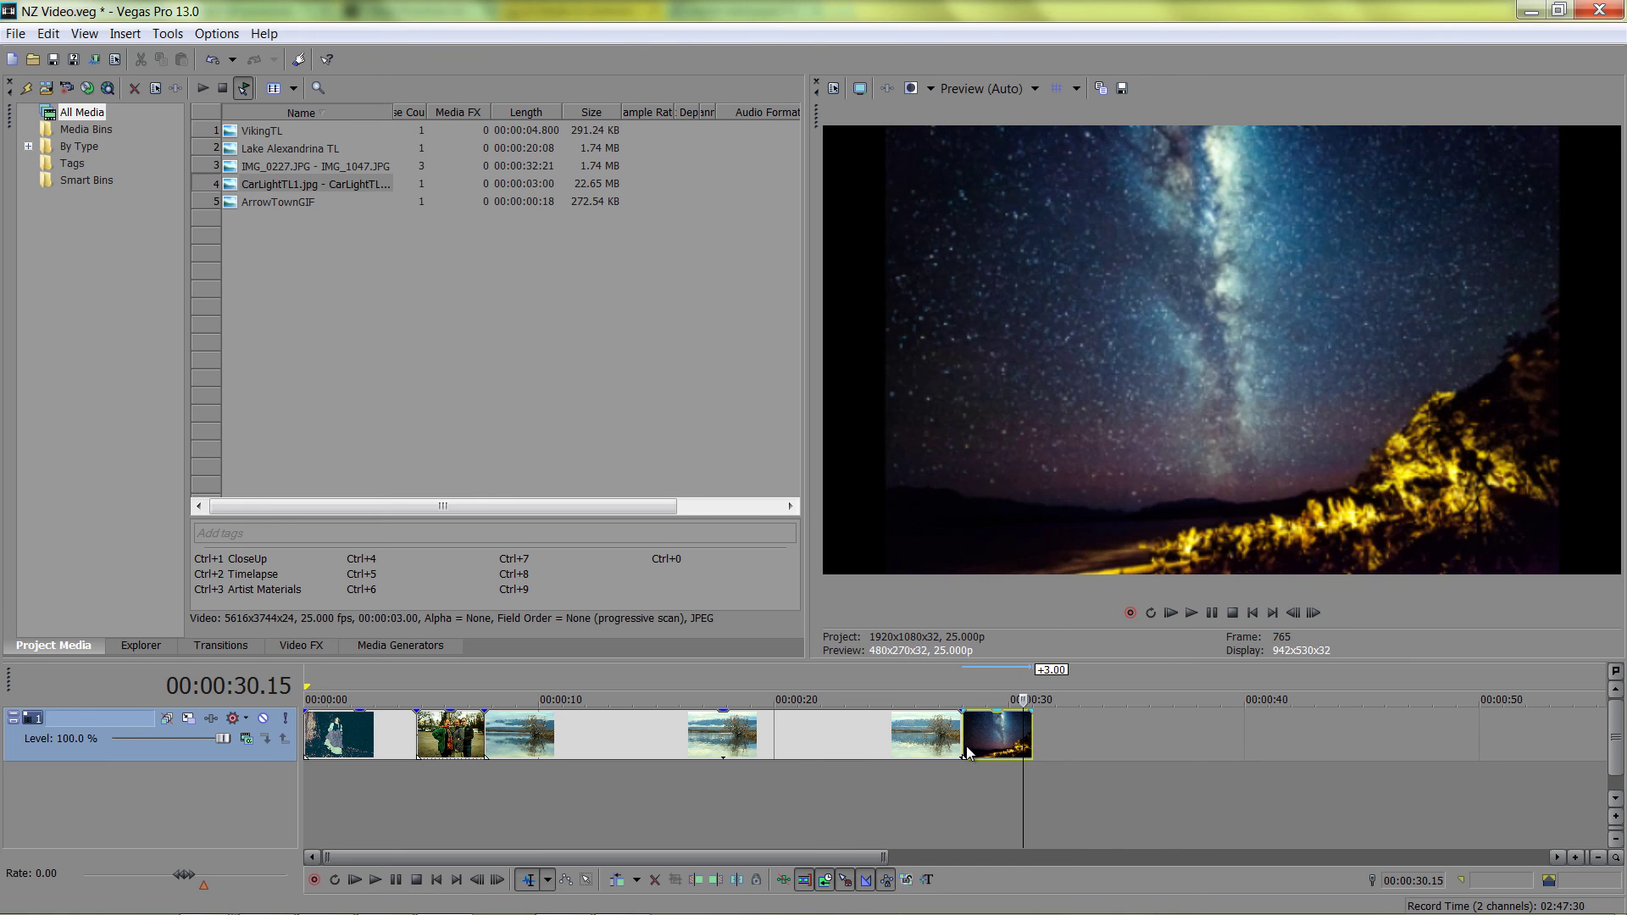
{"action": "left_click", "coordinate": [967, 744]}
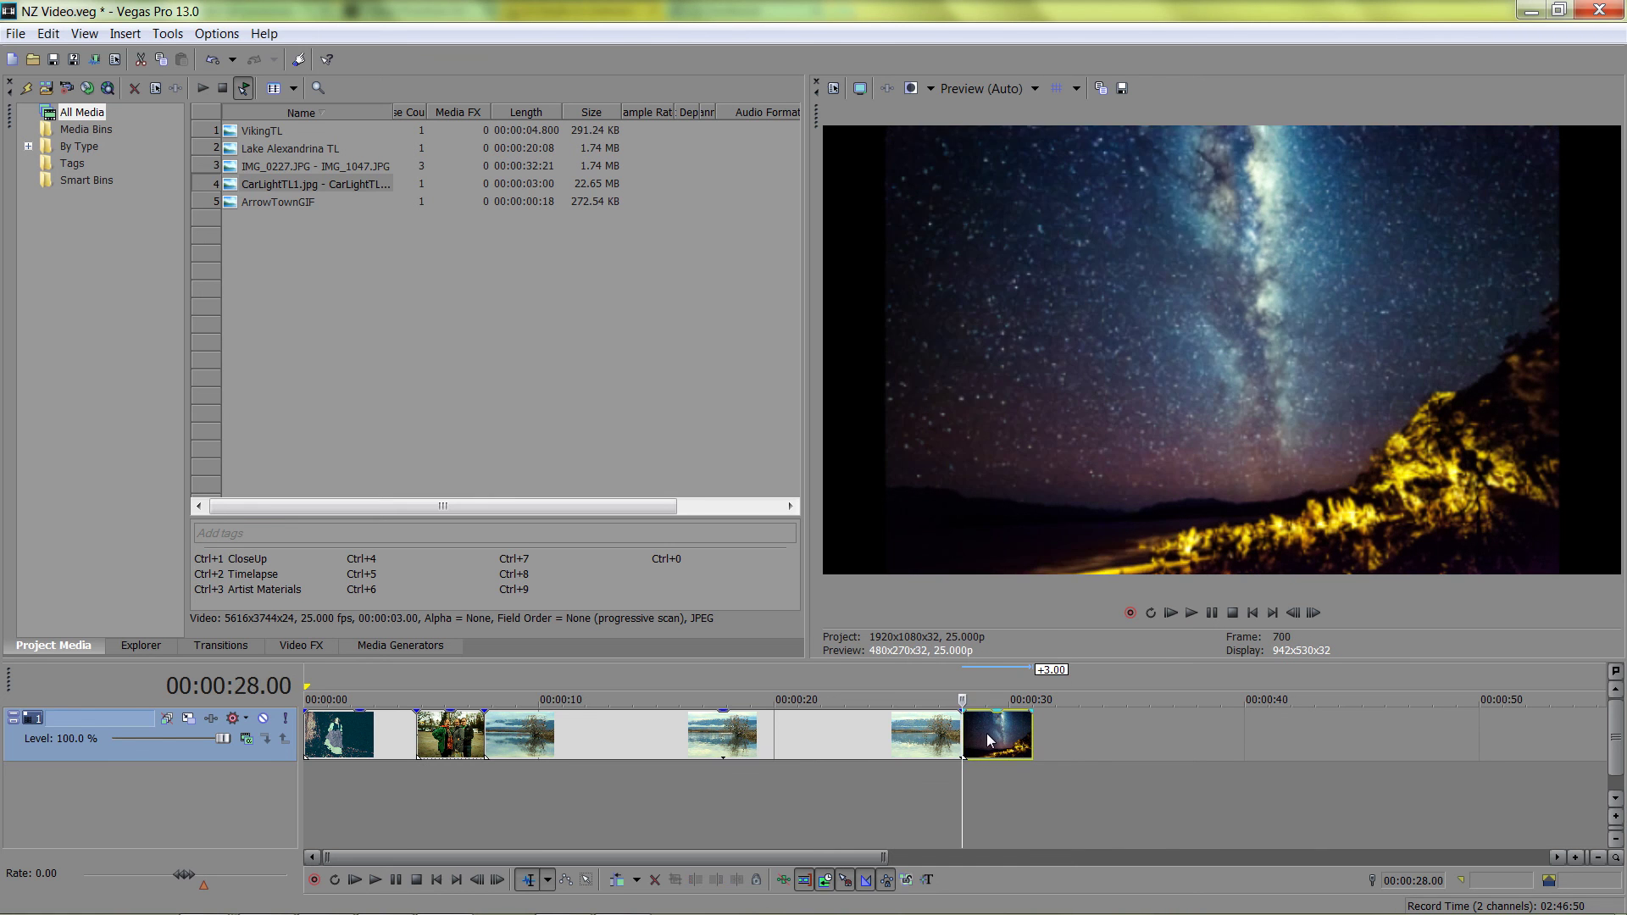
{"action": "left_click", "coordinate": [1190, 613]}
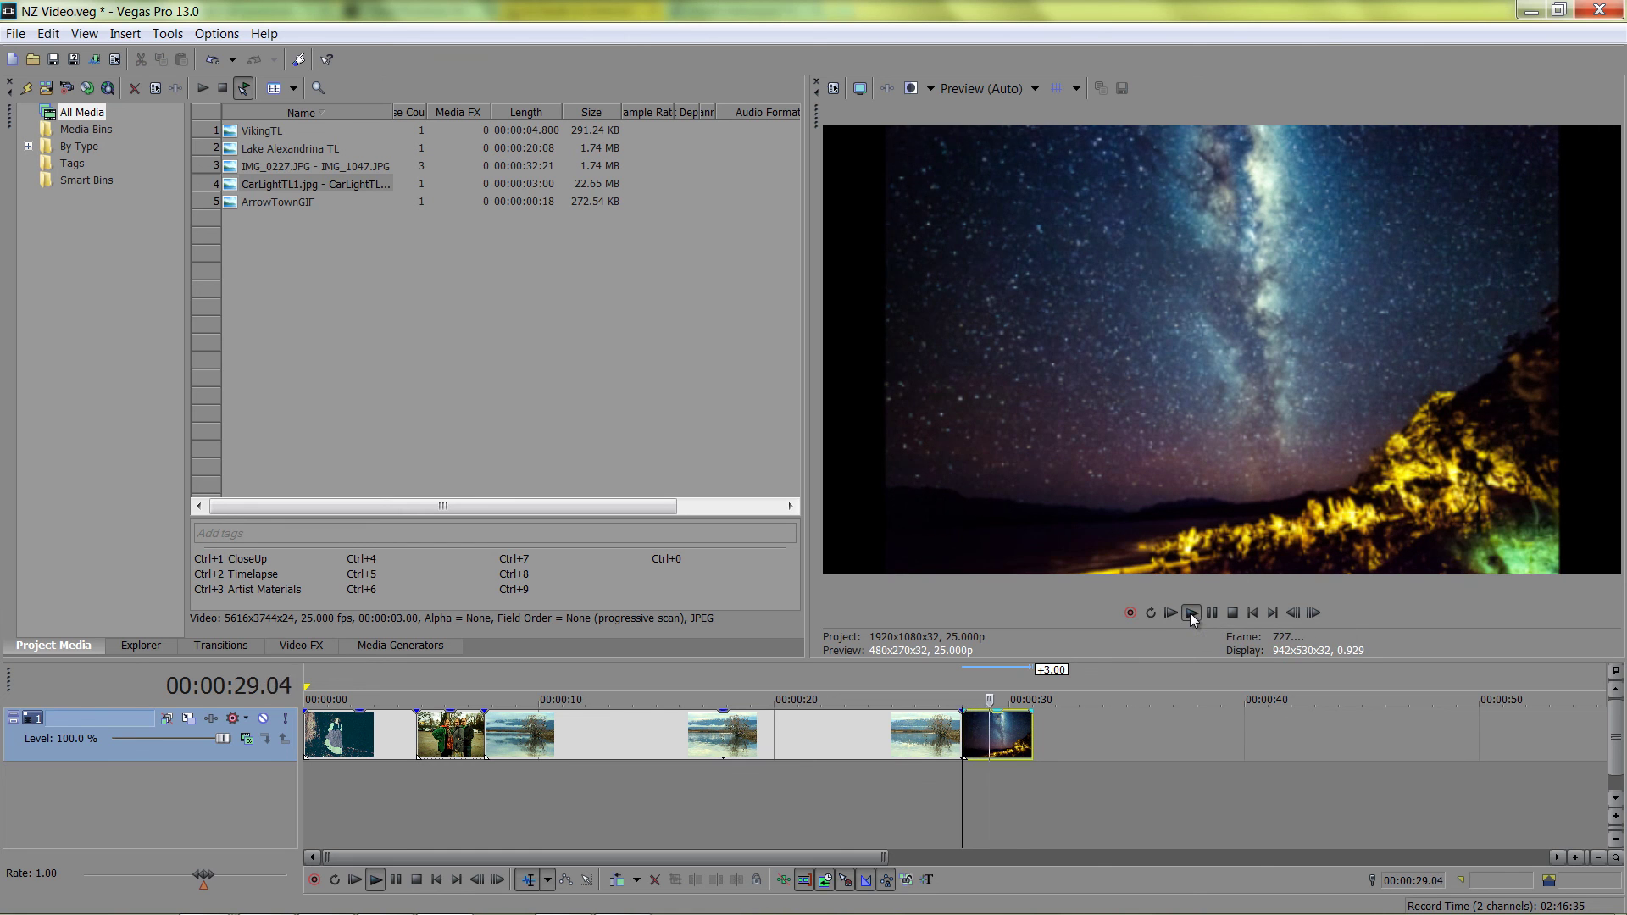
{"action": "left_click", "coordinate": [1212, 613]}
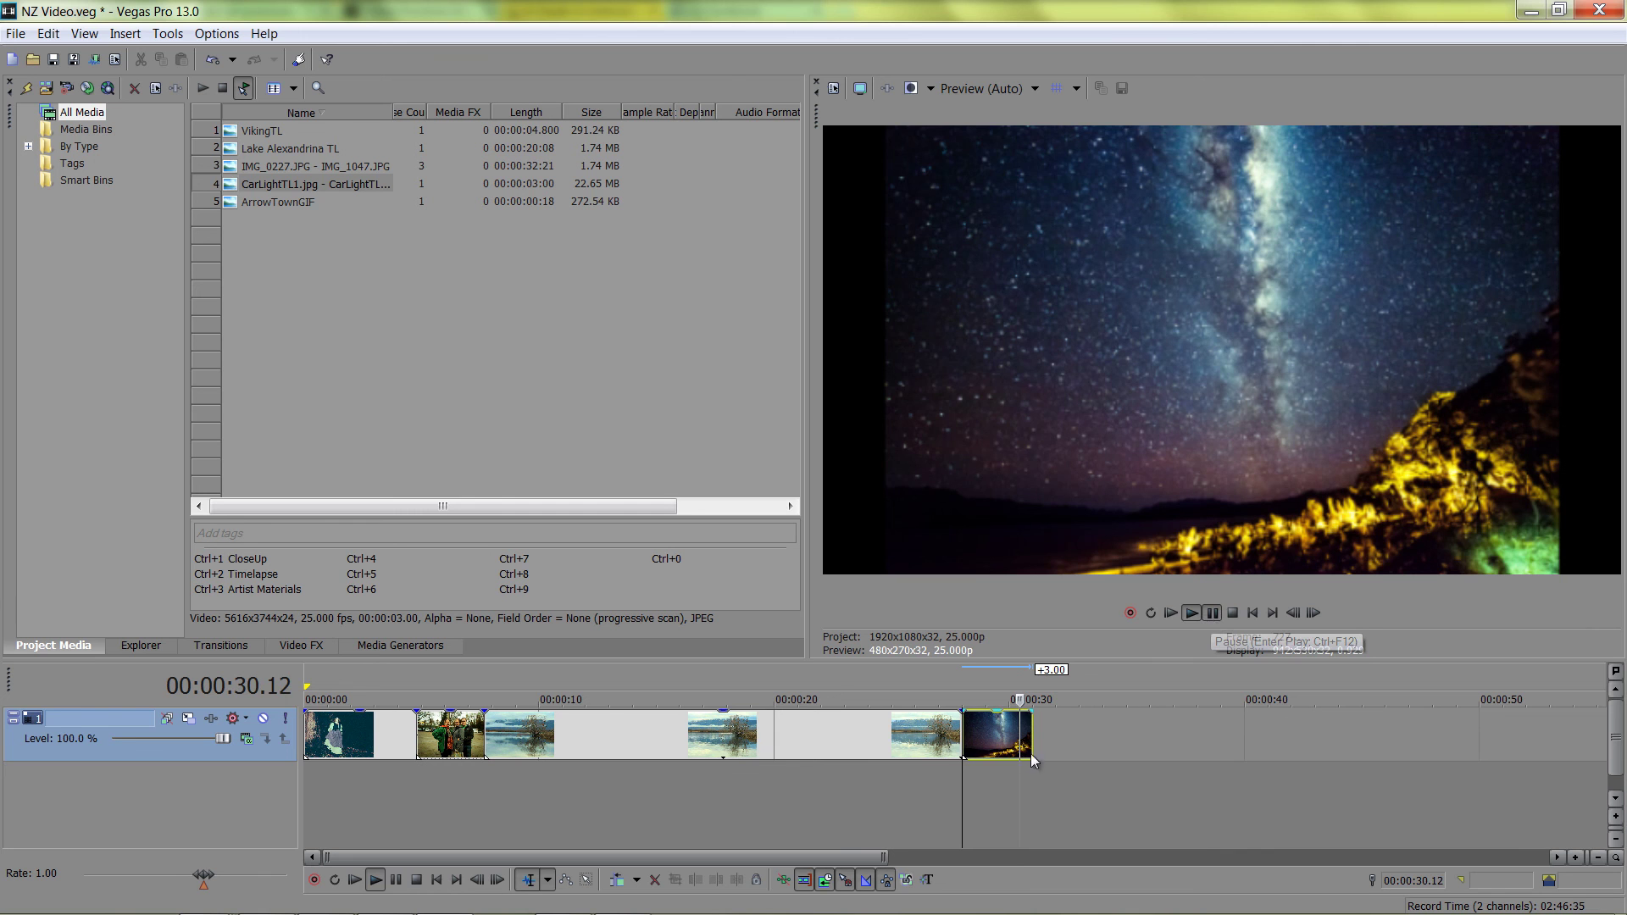
{"action": "left_click", "coordinate": [986, 730]}
Set the clip's Pan/Crop to Match Output Aspect, nudge it down, and widen the preview panel
{"action": "right_click", "coordinate": [985, 727]}
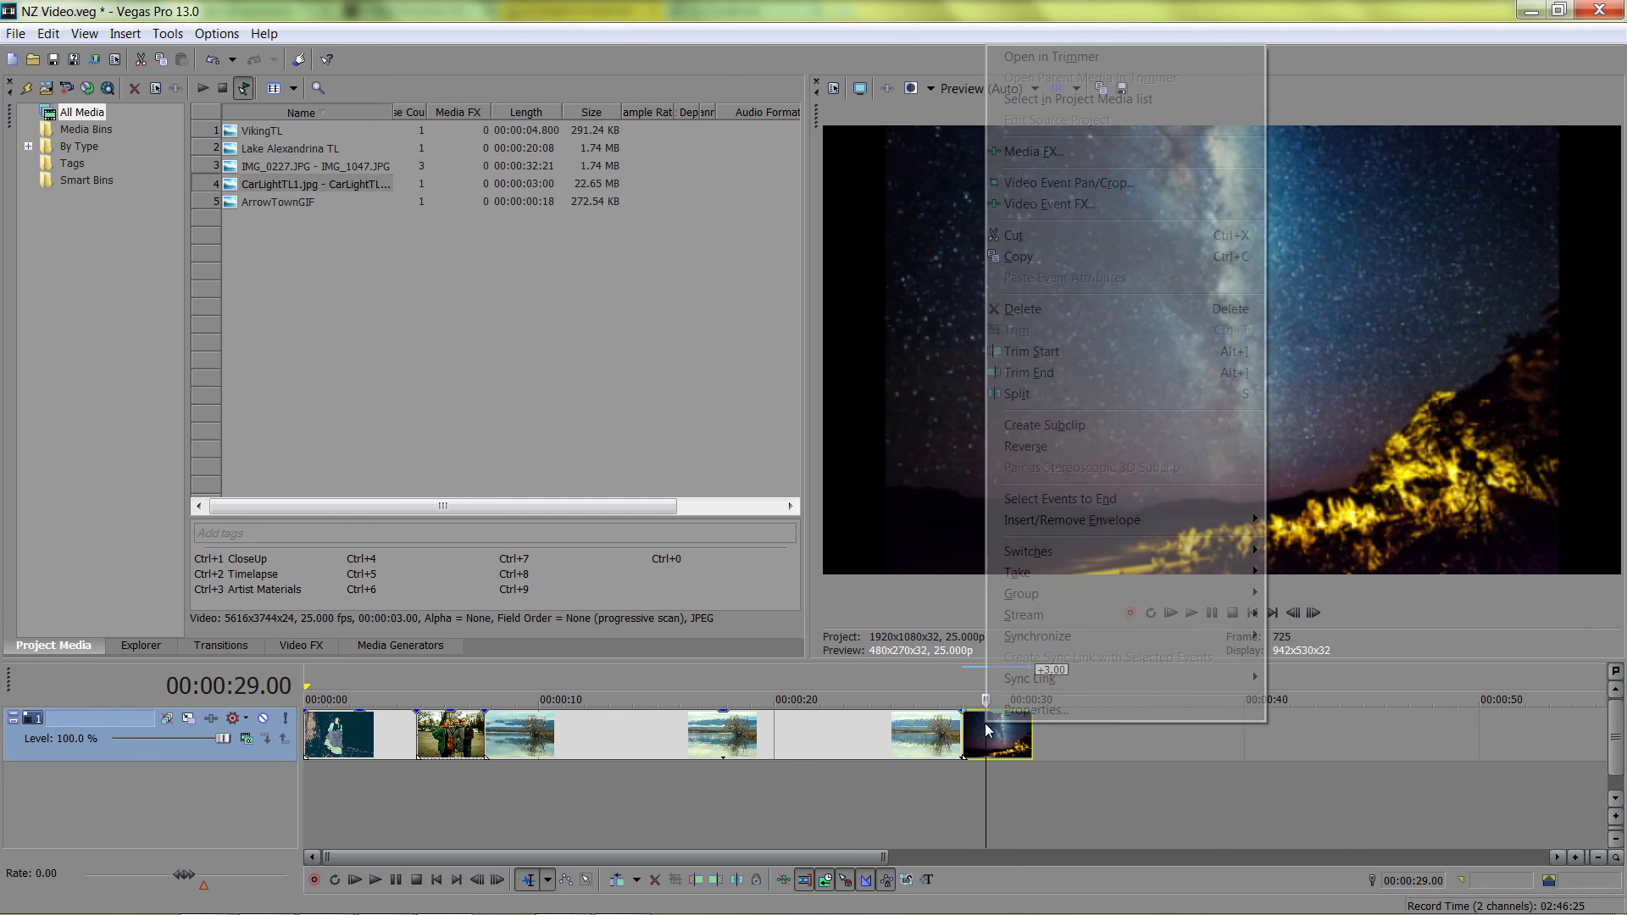
{"action": "left_click", "coordinate": [1185, 183]}
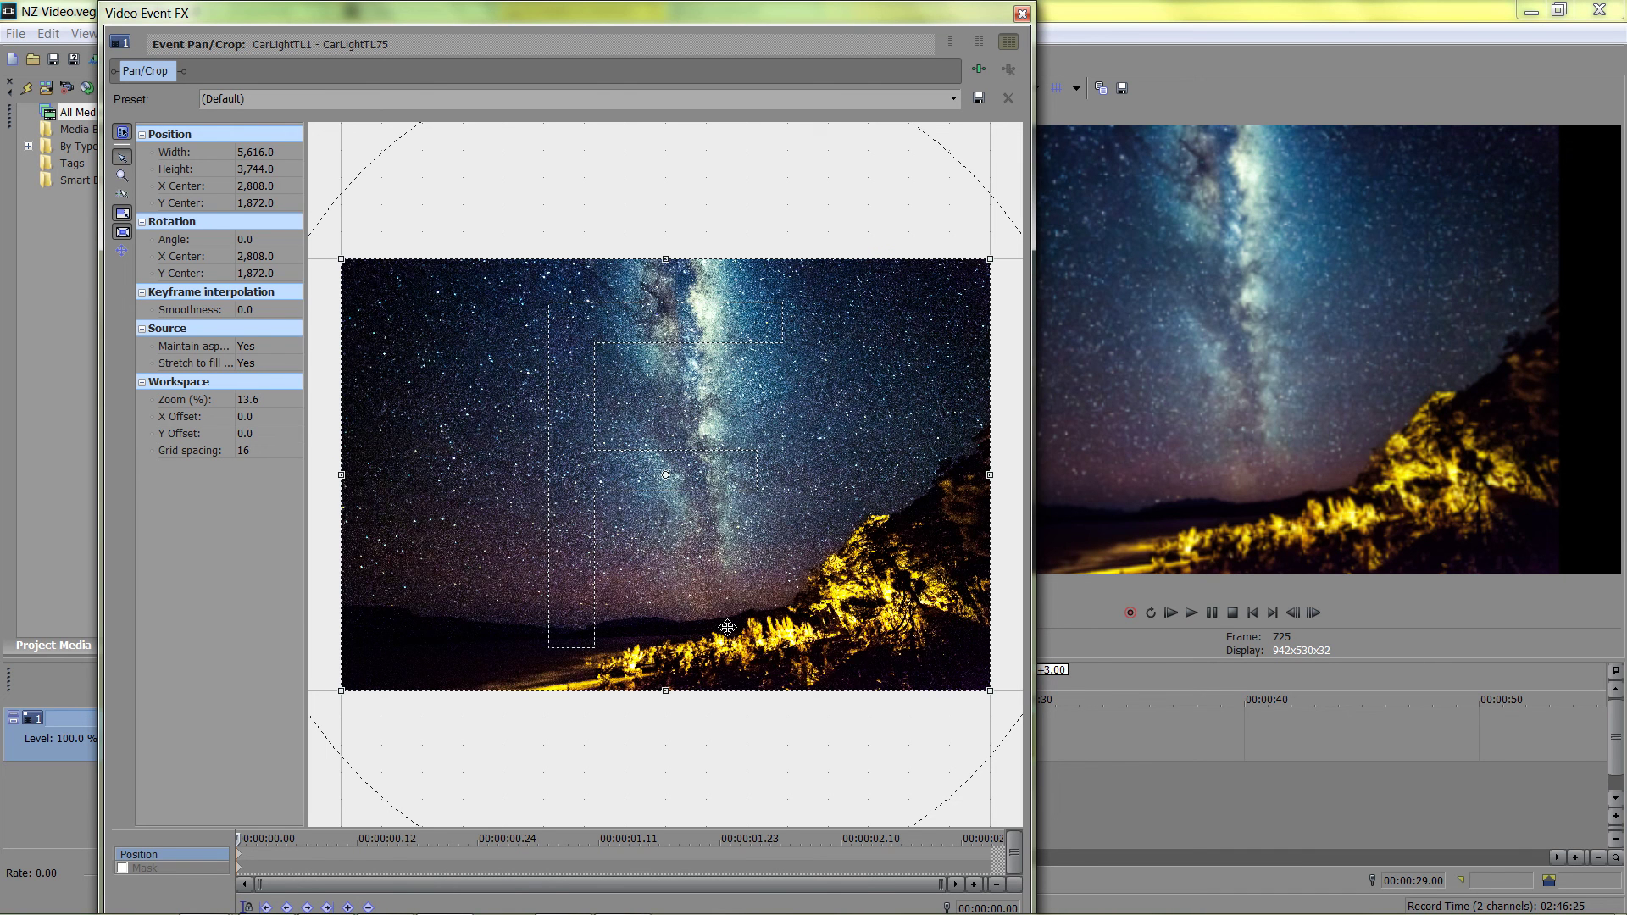
{"action": "right_click", "coordinate": [727, 627]}
{"action": "left_click", "coordinate": [853, 722]}
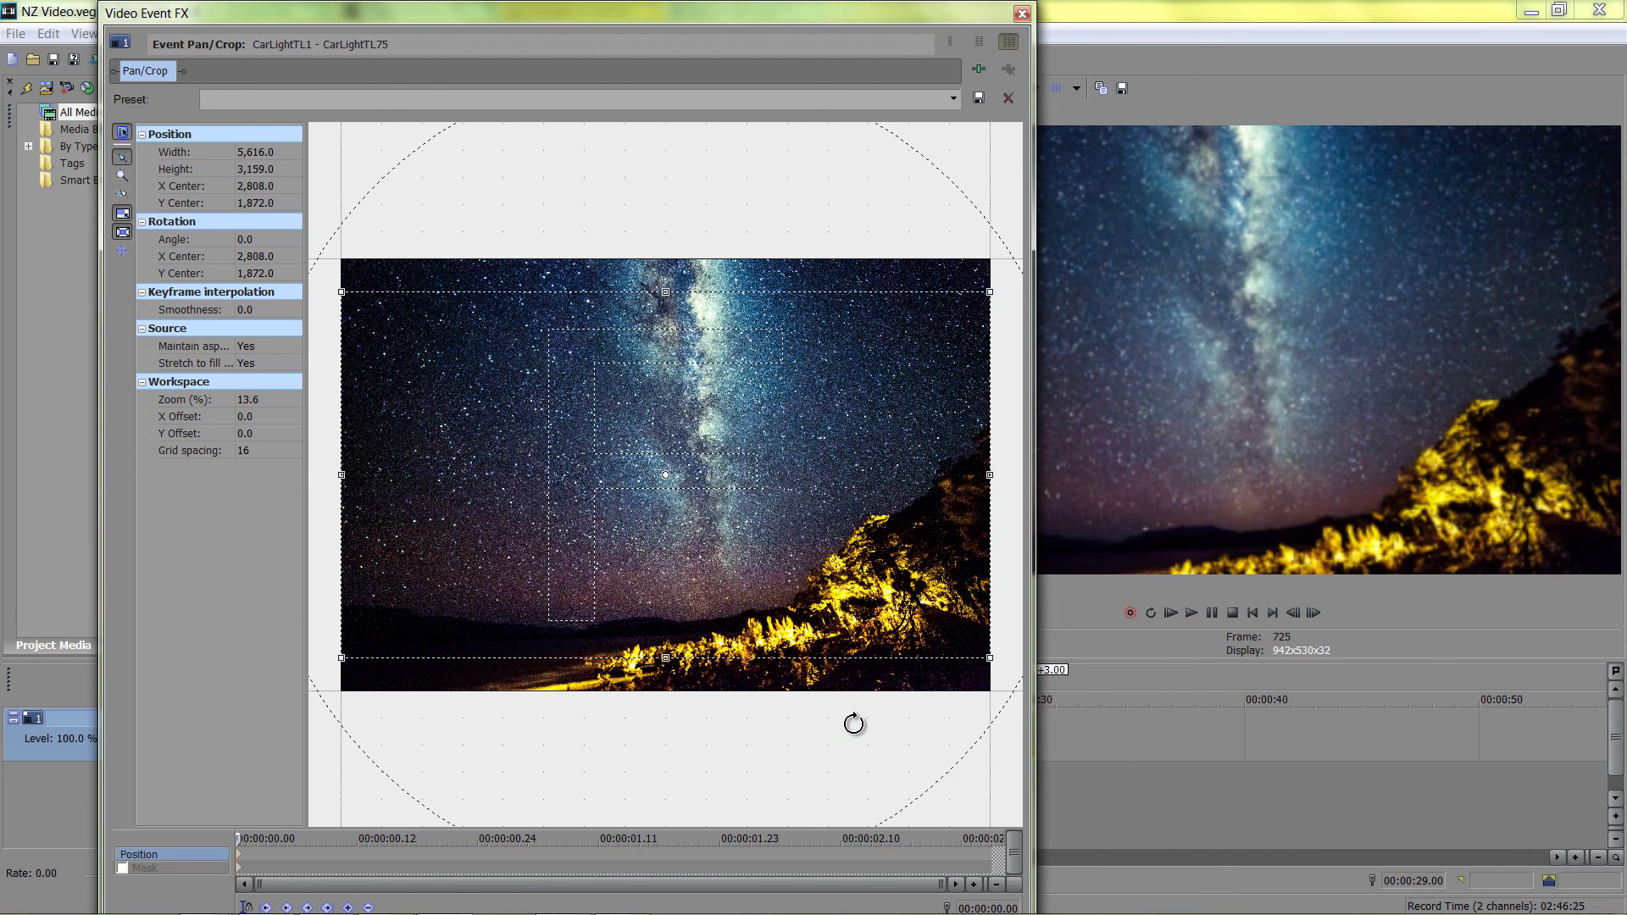
{"action": "key", "text": "Down"}
{"action": "key", "text": "Down"}
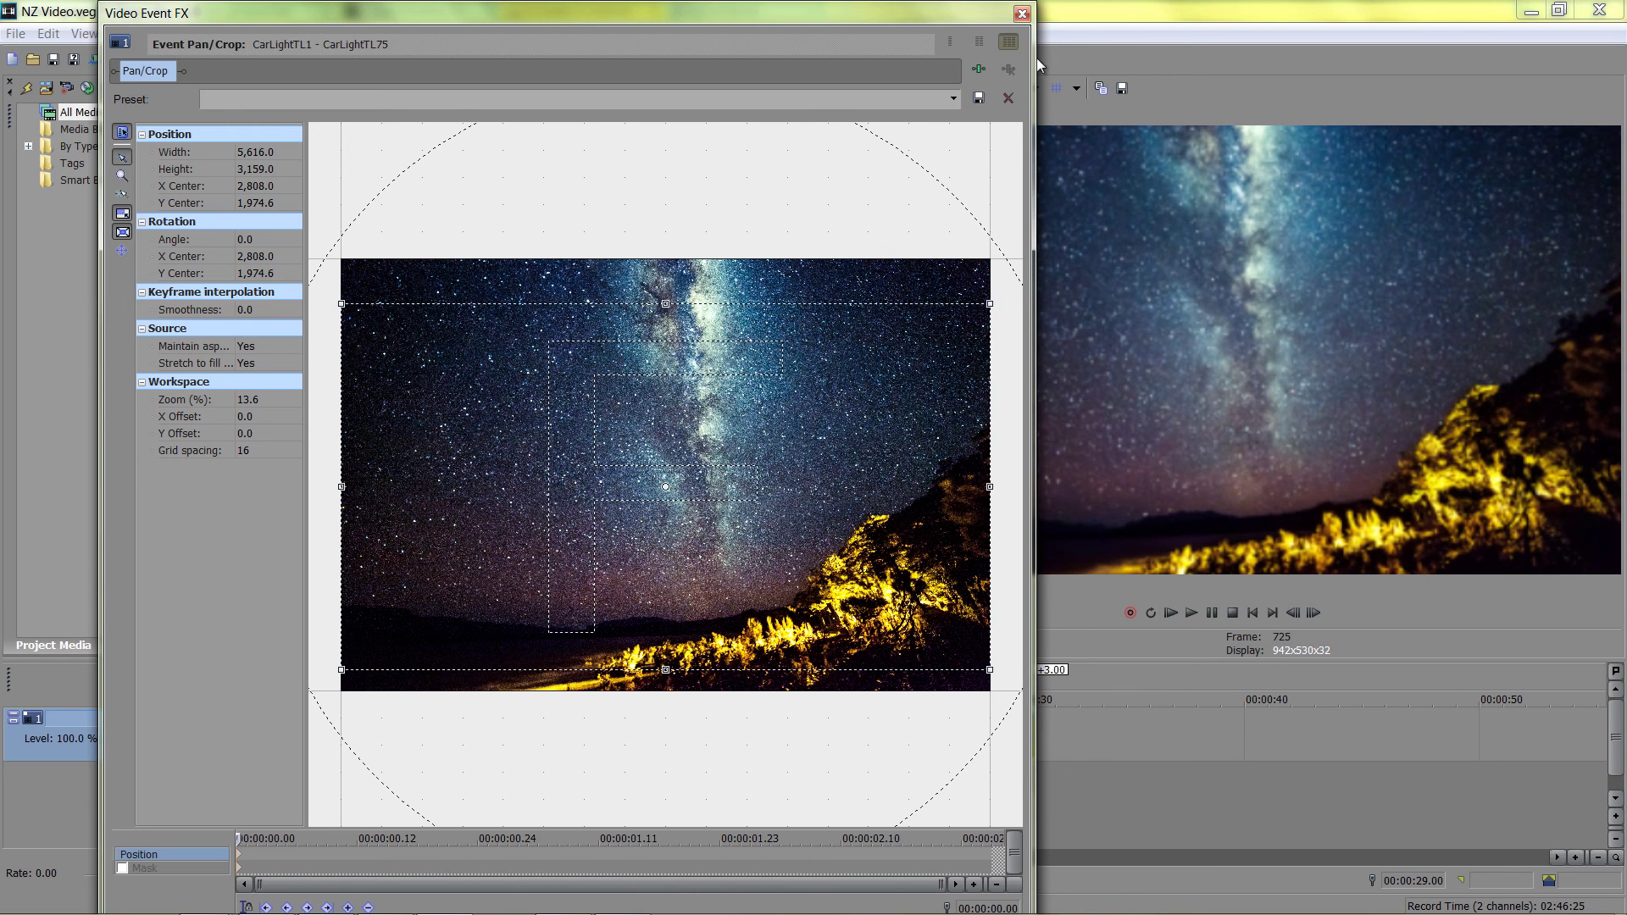
{"action": "left_click", "coordinate": [1022, 12]}
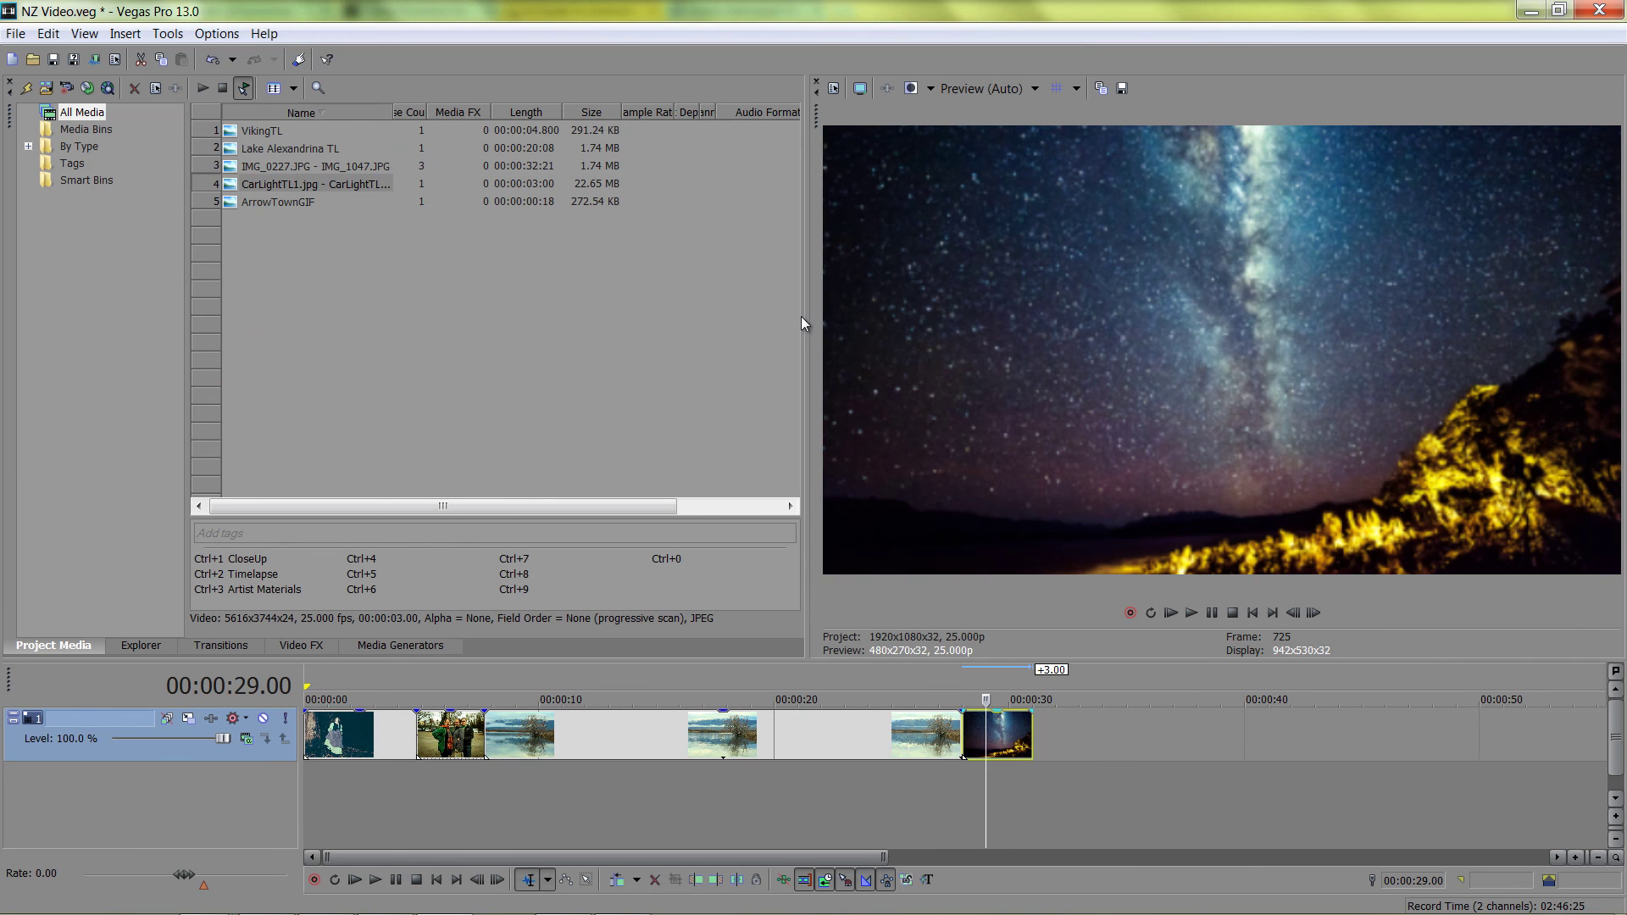
{"action": "left_click_drag", "start_coordinate": [806, 323], "coordinate": [715, 330]}
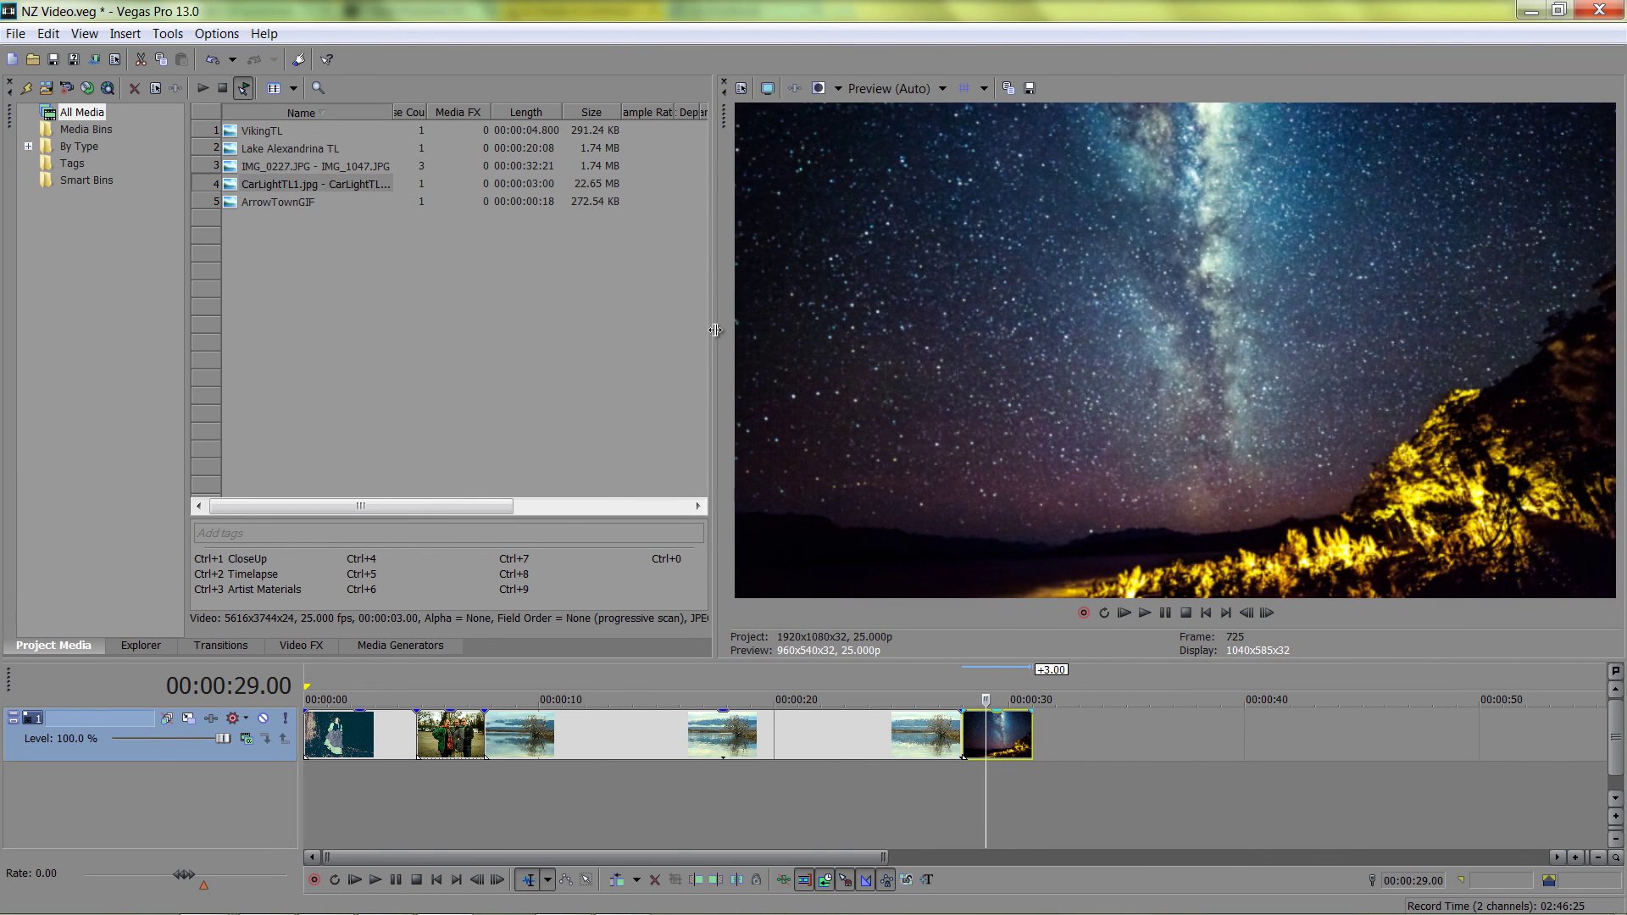